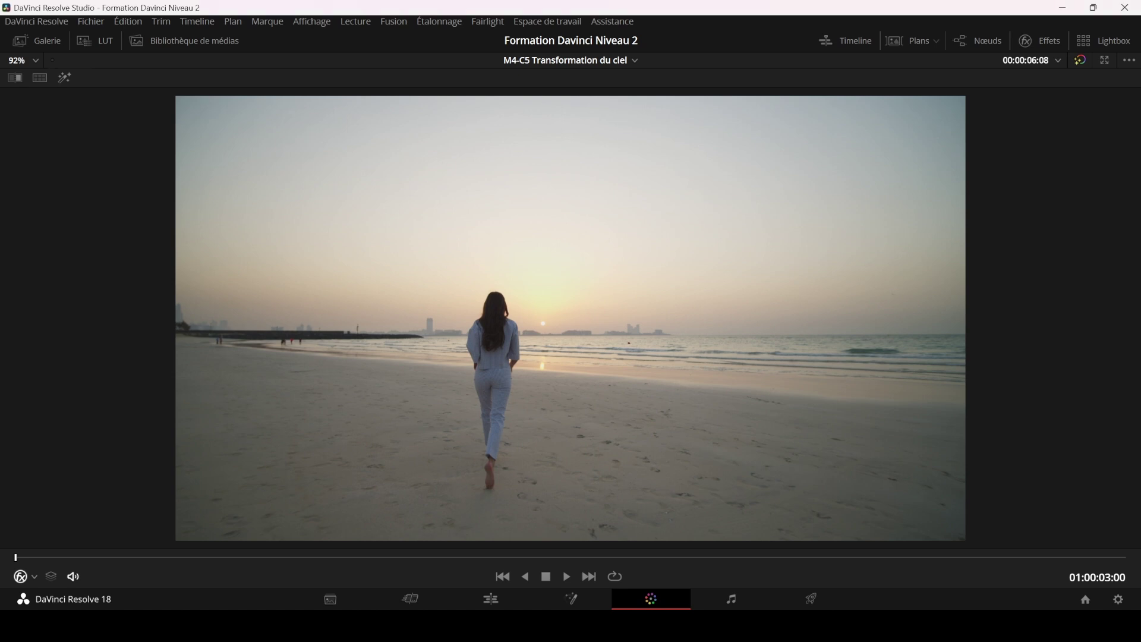
Bypass and restore the full grade to compare the original beach shot with the graded version.
{"action": "key", "text": "alt+d"}
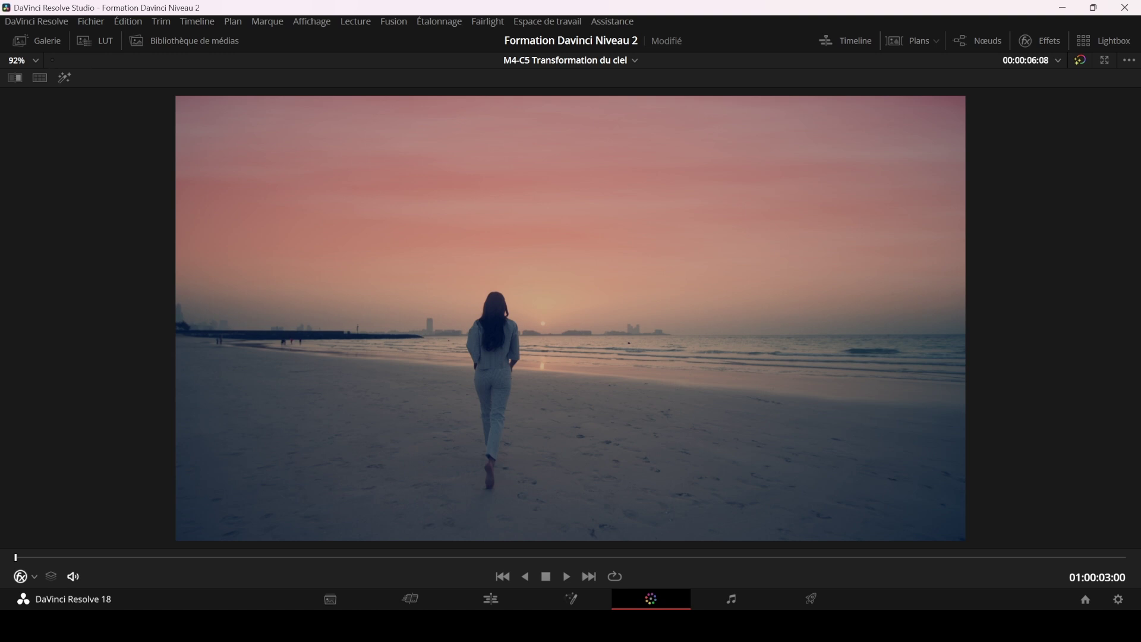
{"action": "key", "text": "shift+d"}
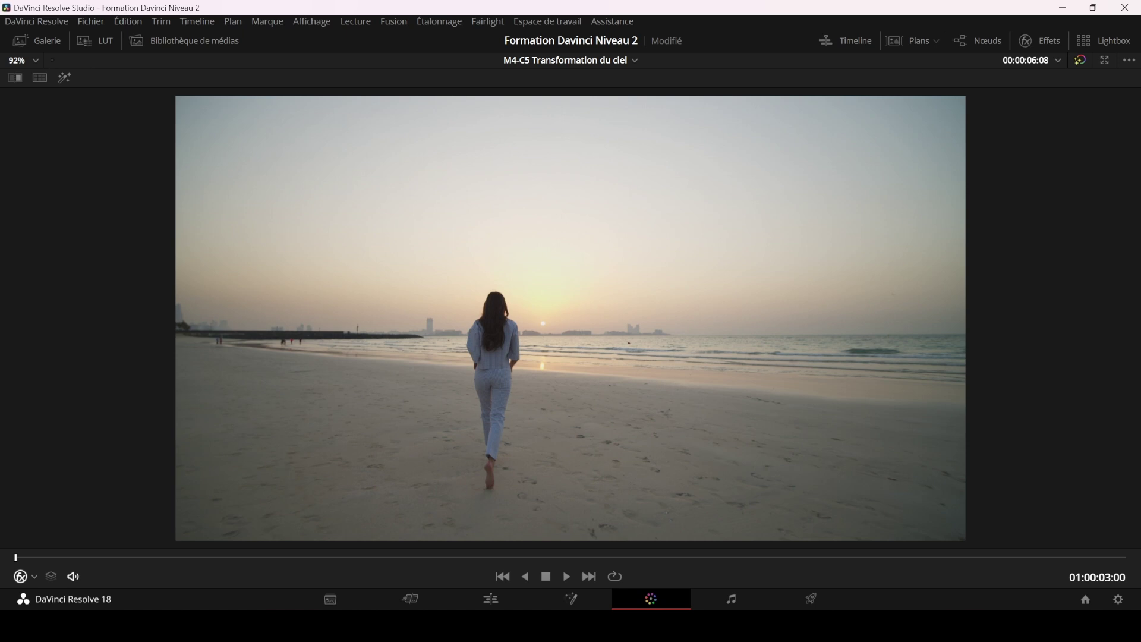
{"action": "key", "text": "shift+d"}
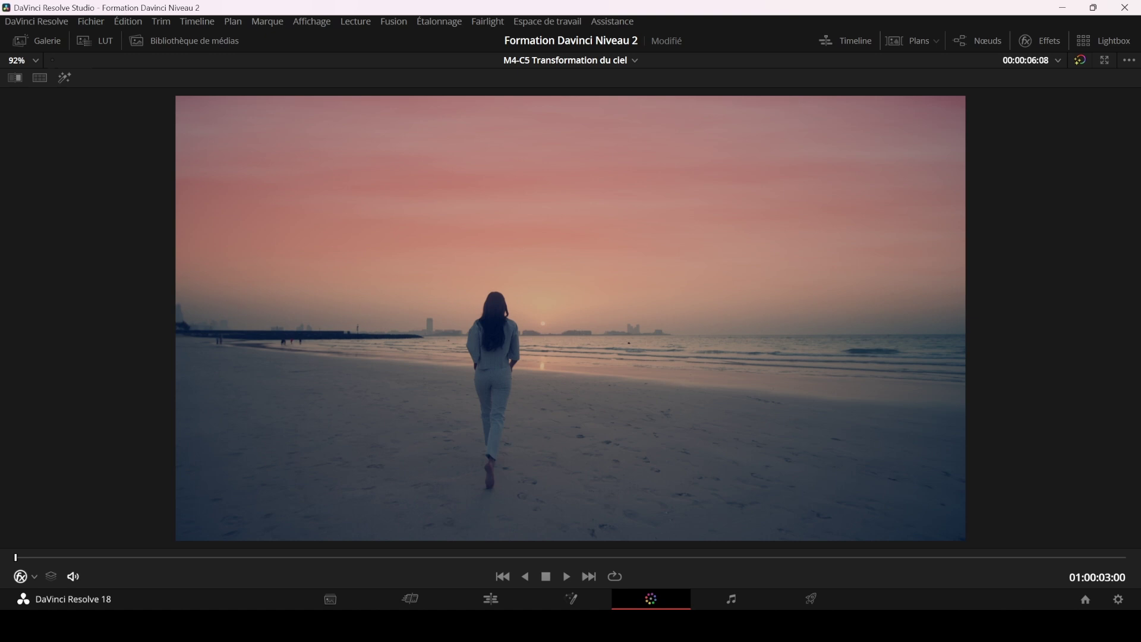
Return to the standard color page layout and disable all the nodes in the graph.
{"action": "key", "text": "alt+f"}
{"action": "left_click_drag", "start_coordinate": [1079, 92], "coordinate": [698, 195]}
{"action": "key", "text": "ctrl+d"}
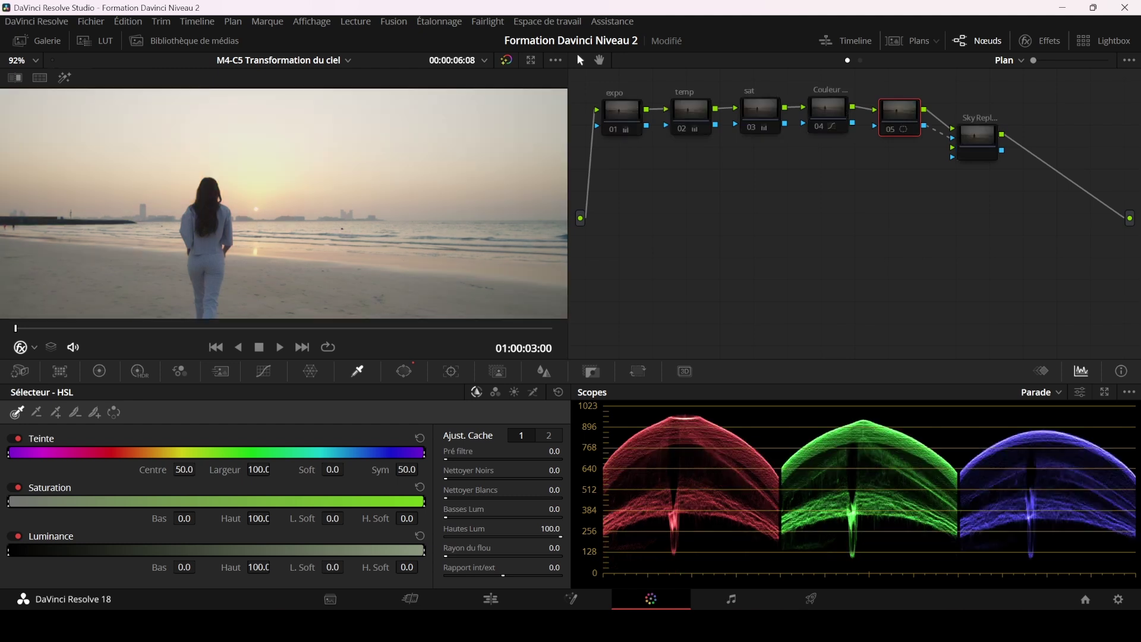
Enable the expo node, compare the image with it off and on, and save the project.
{"action": "scroll", "coordinate": [284, 203], "scroll_direction": "down", "scroll_amount": 5}
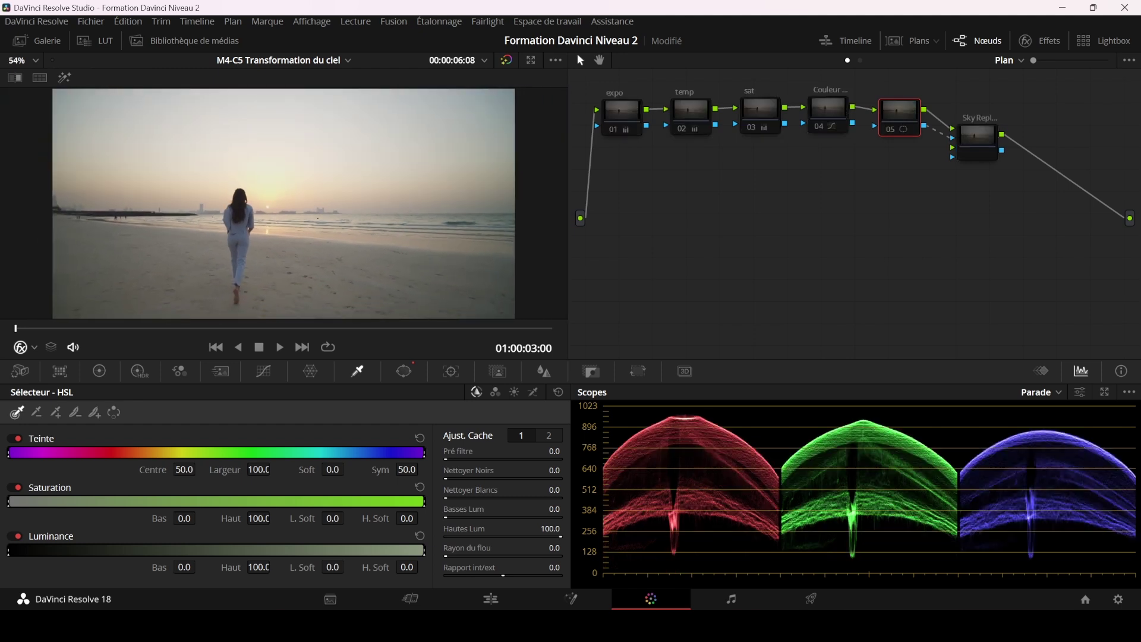
{"action": "left_click", "coordinate": [613, 128]}
{"action": "left_click", "coordinate": [613, 129]}
{"action": "left_click", "coordinate": [612, 129]}
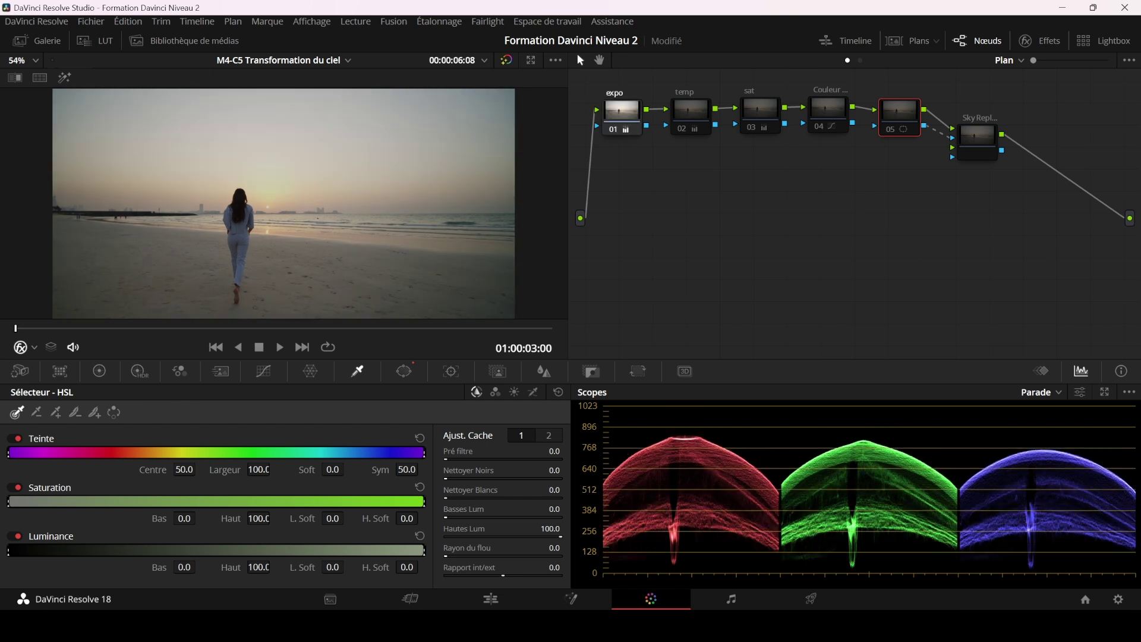
{"action": "scroll", "coordinate": [284, 204], "scroll_direction": "up", "scroll_amount": 5}
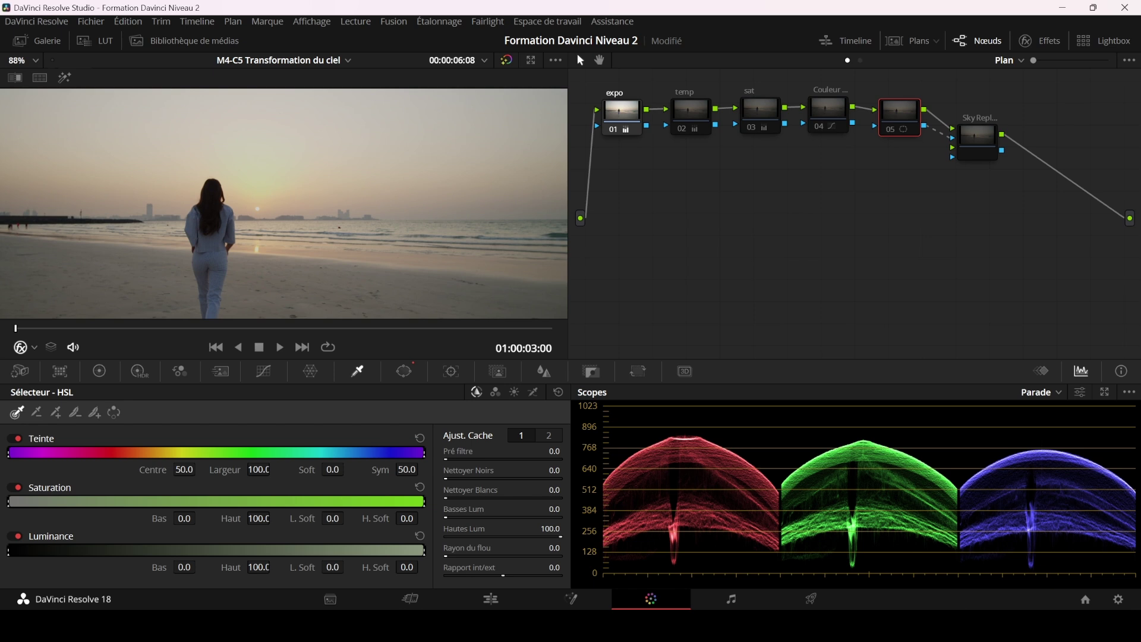
{"action": "key", "text": "ctrl+s"}
{"action": "scroll", "coordinate": [285, 203], "scroll_direction": "down", "scroll_amount": 5}
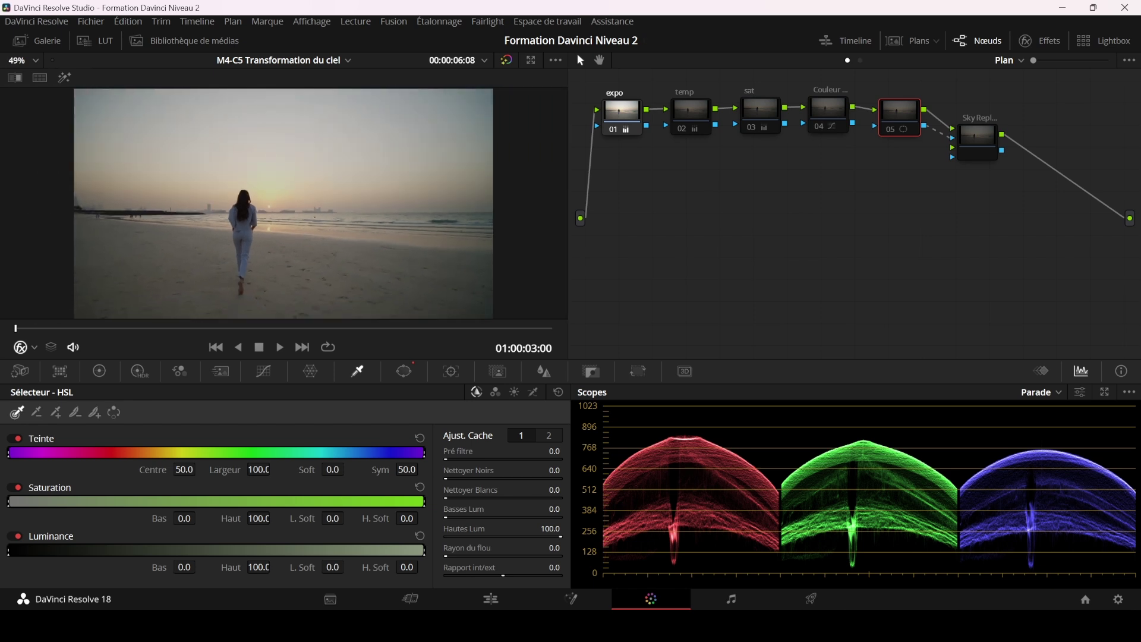
{"action": "scroll", "coordinate": [284, 203], "scroll_direction": "up", "scroll_amount": 2}
{"action": "left_click", "coordinate": [613, 129]}
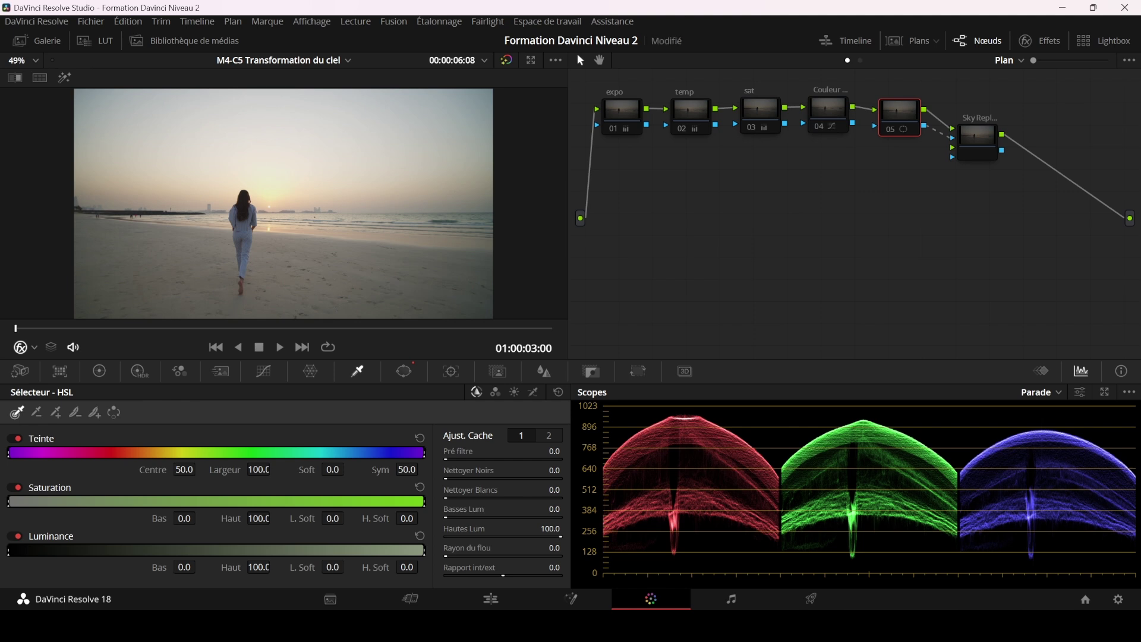
{"action": "left_click", "coordinate": [612, 129]}
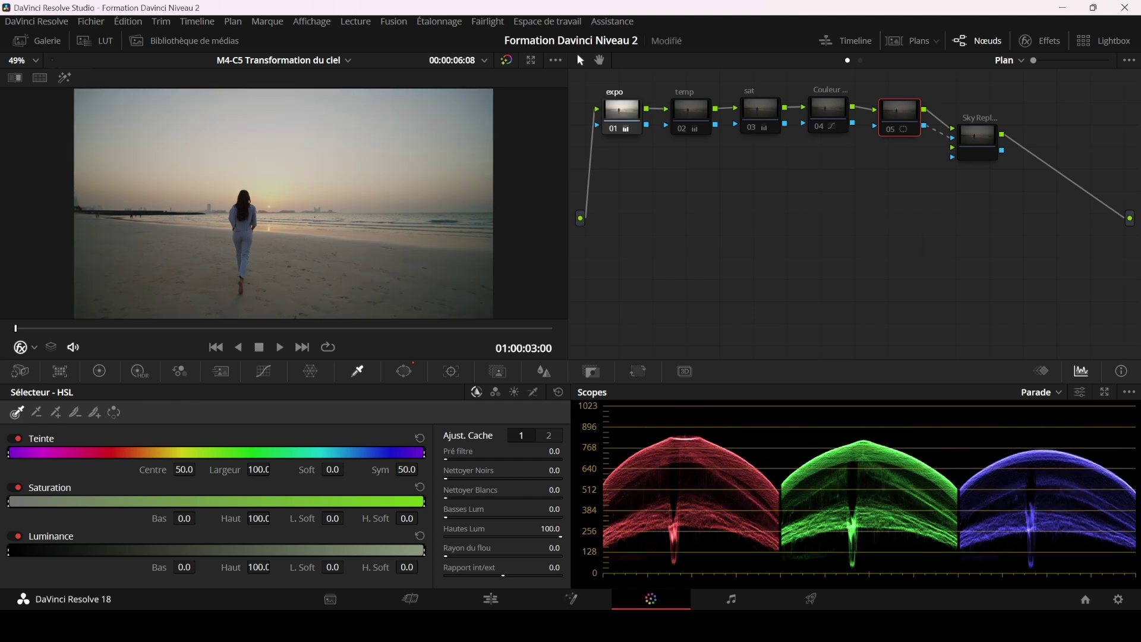
Enable the temp node and display its primary color wheels.
{"action": "left_click", "coordinate": [690, 116]}
{"action": "left_click", "coordinate": [682, 129]}
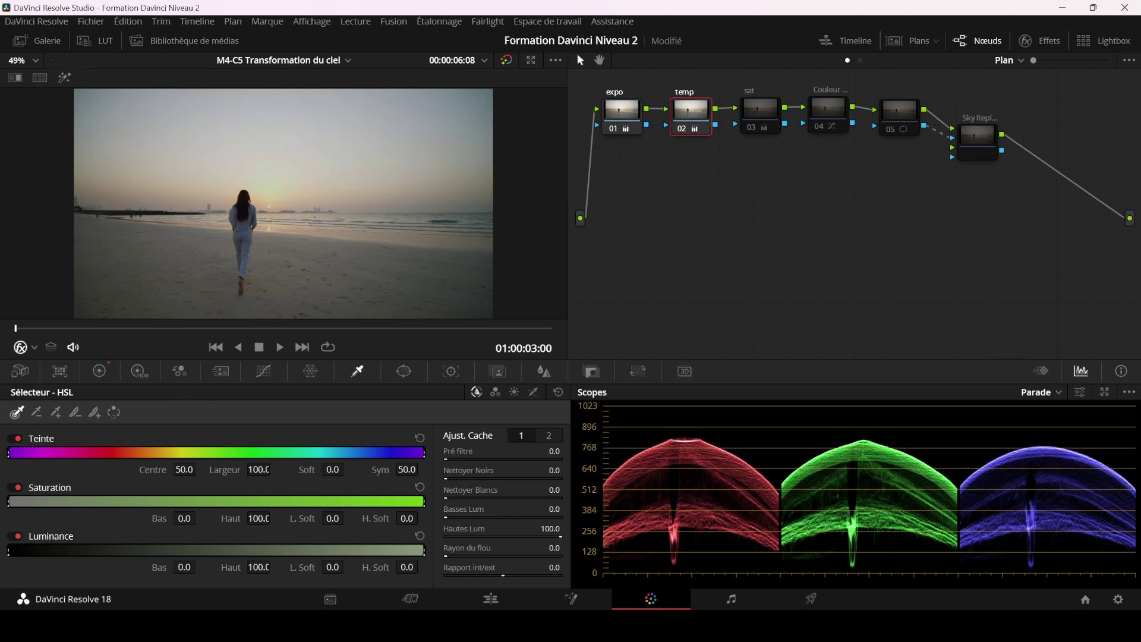
{"action": "left_click", "coordinate": [99, 371]}
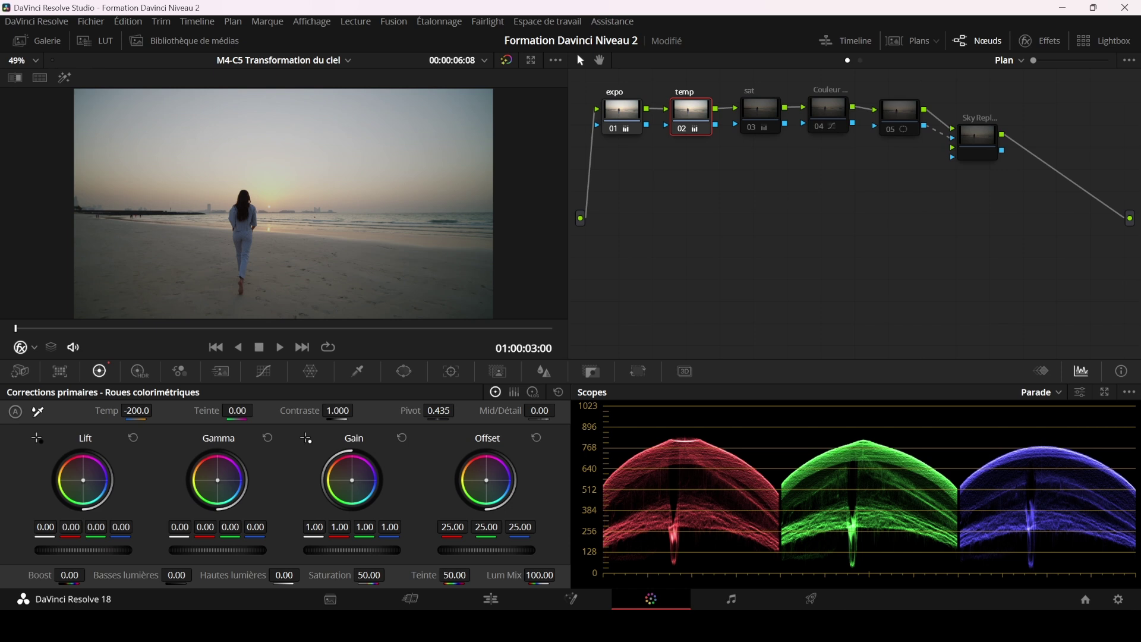
Select and enable the sat node, and check the image both close up and fitted to the viewer.
{"action": "key", "text": "alt+shift+apostrophe"}
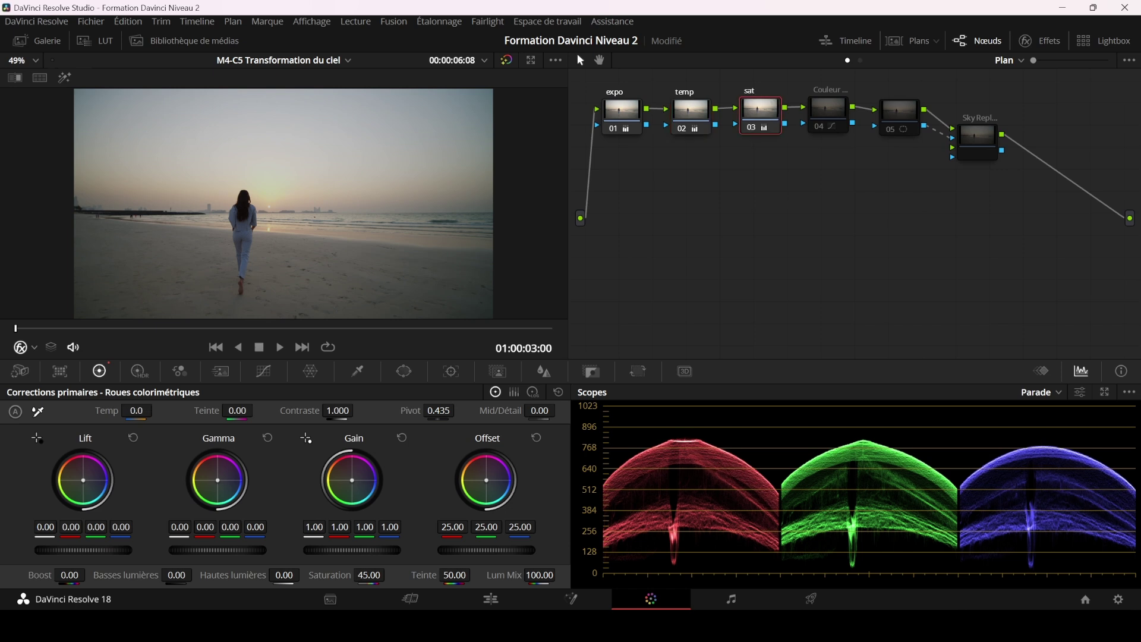
{"action": "scroll", "coordinate": [283, 203], "scroll_direction": "up", "scroll_amount": 3}
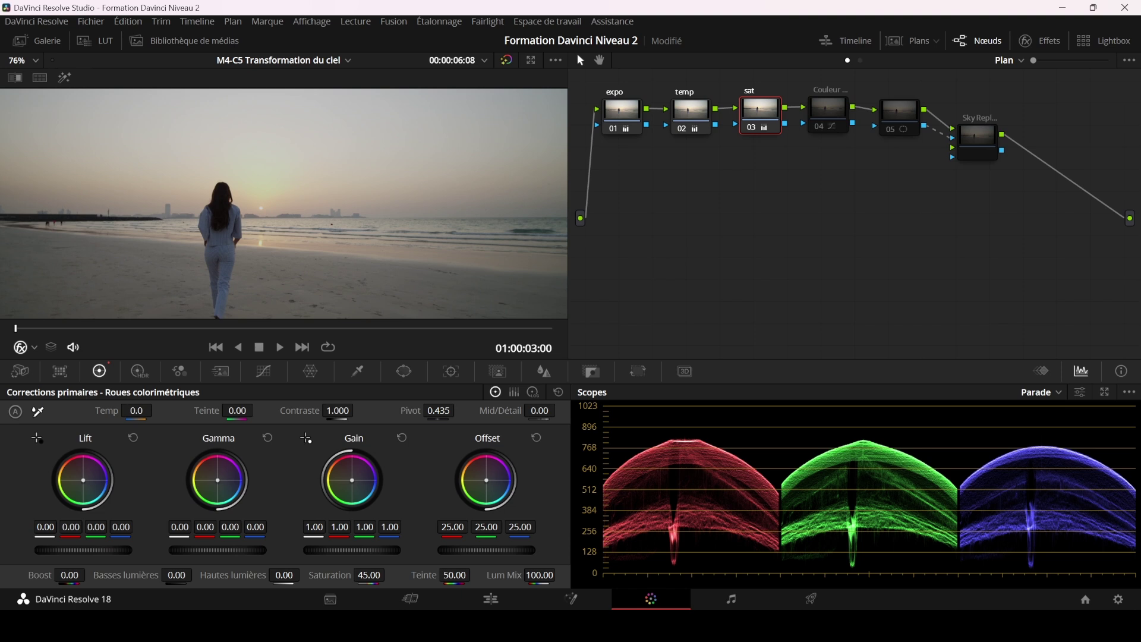
{"action": "key", "text": "shift+z"}
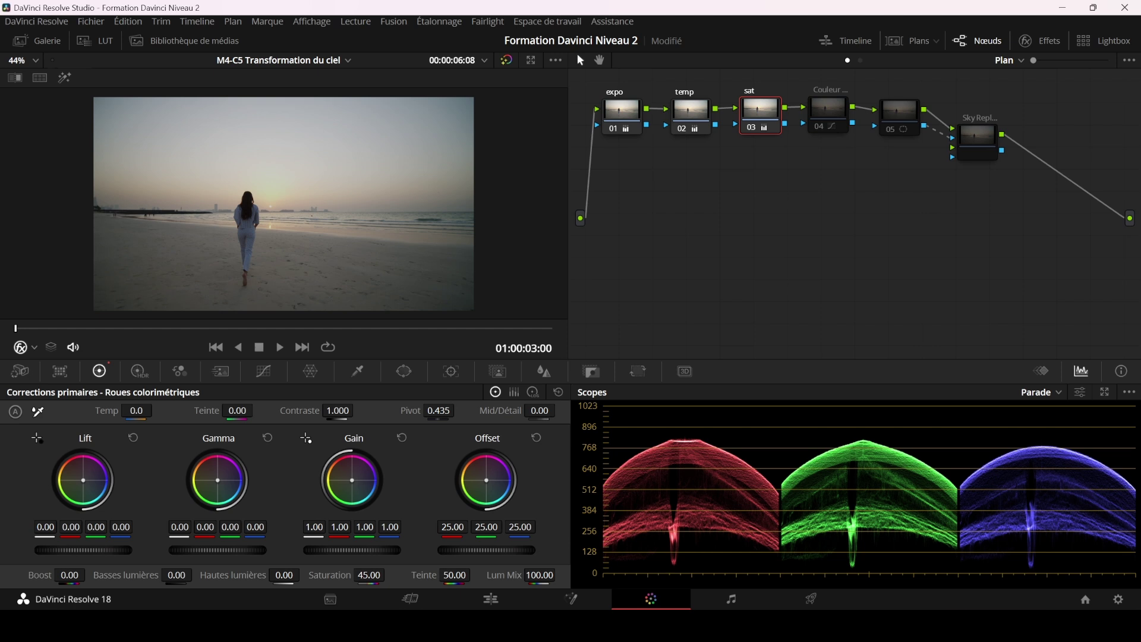
{"action": "key", "text": "shift+z"}
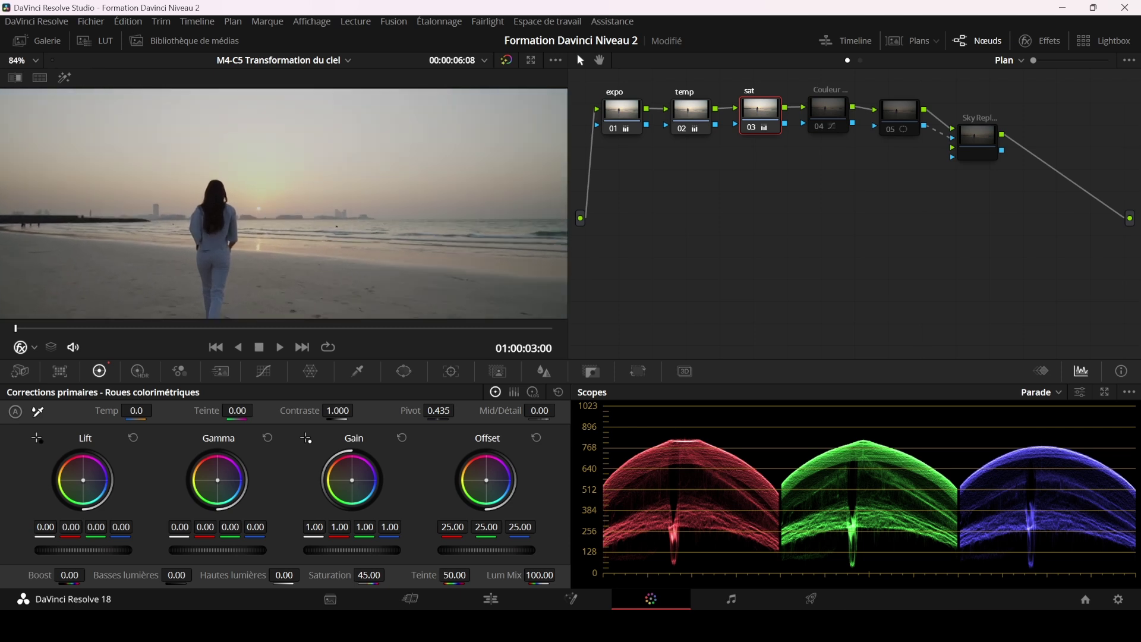
{"action": "key", "text": "shift+z"}
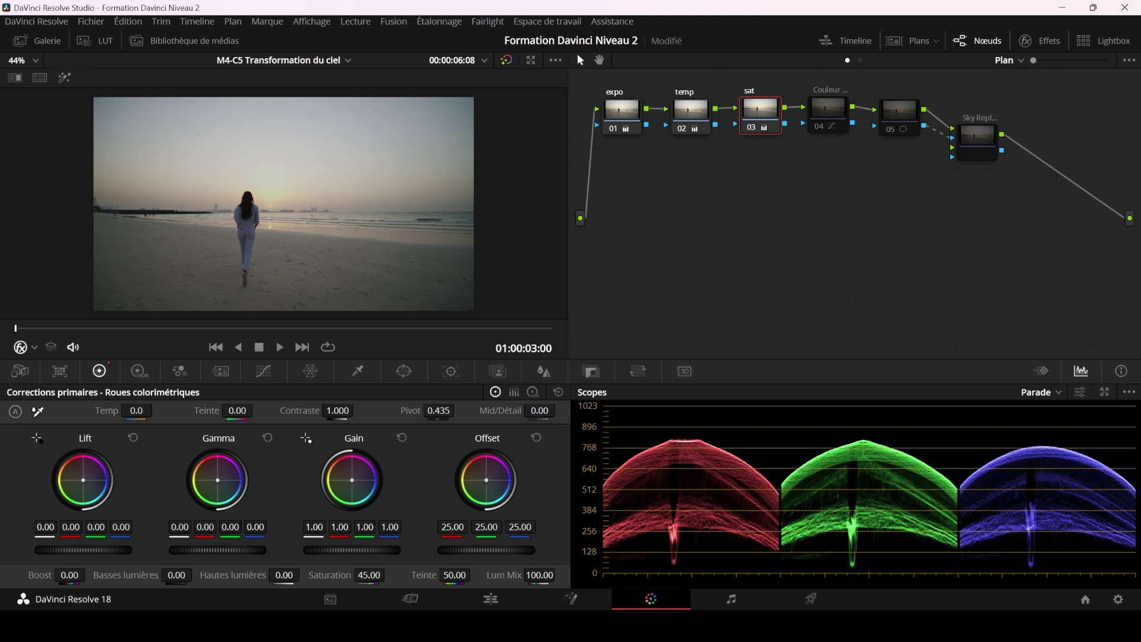
Enable the Couleur node and shift the upper point of its red custom curve very slightly toward the shadows.
{"action": "left_click", "coordinate": [828, 111]}
{"action": "key", "text": "ctrl+d"}
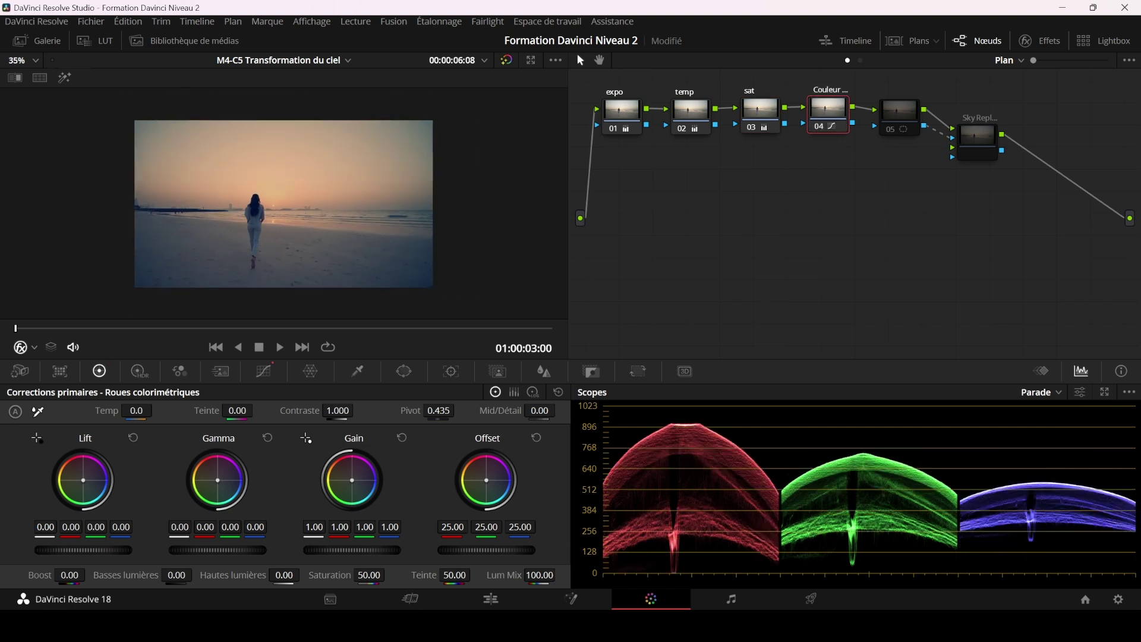
{"action": "scroll", "coordinate": [283, 203], "scroll_direction": "up", "scroll_amount": 1}
{"action": "left_click", "coordinate": [263, 371]}
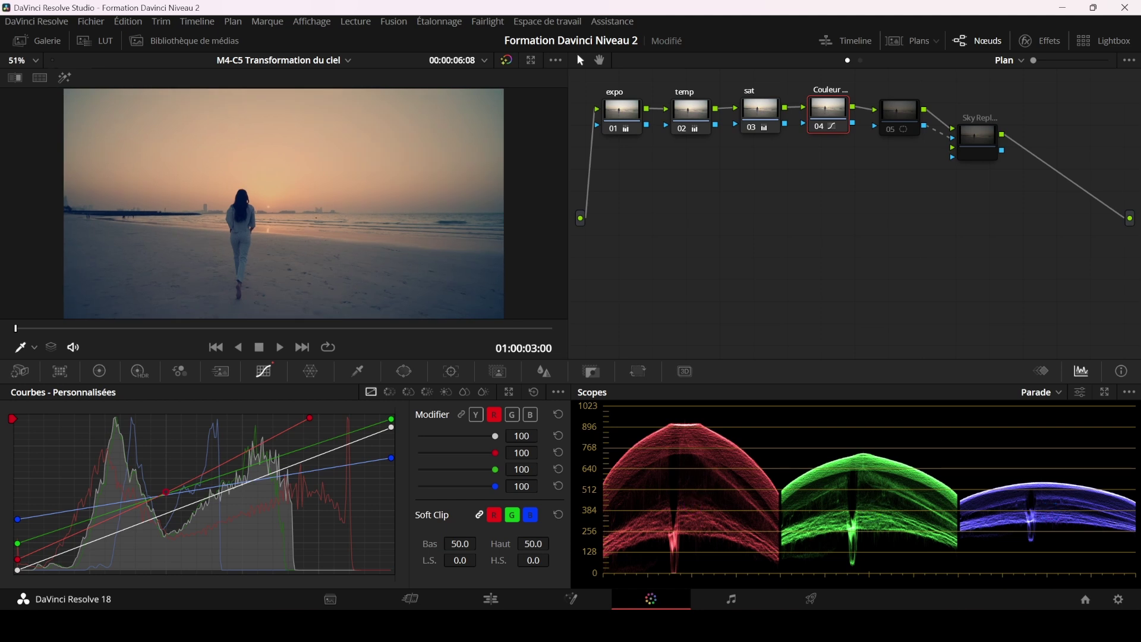
{"action": "mouse_move", "coordinate": [310, 418]}
{"action": "left_mouse_down"}
{"action": "mouse_move", "coordinate": [327, 418]}
{"action": "mouse_move", "coordinate": [308, 417]}
{"action": "left_mouse_up"}
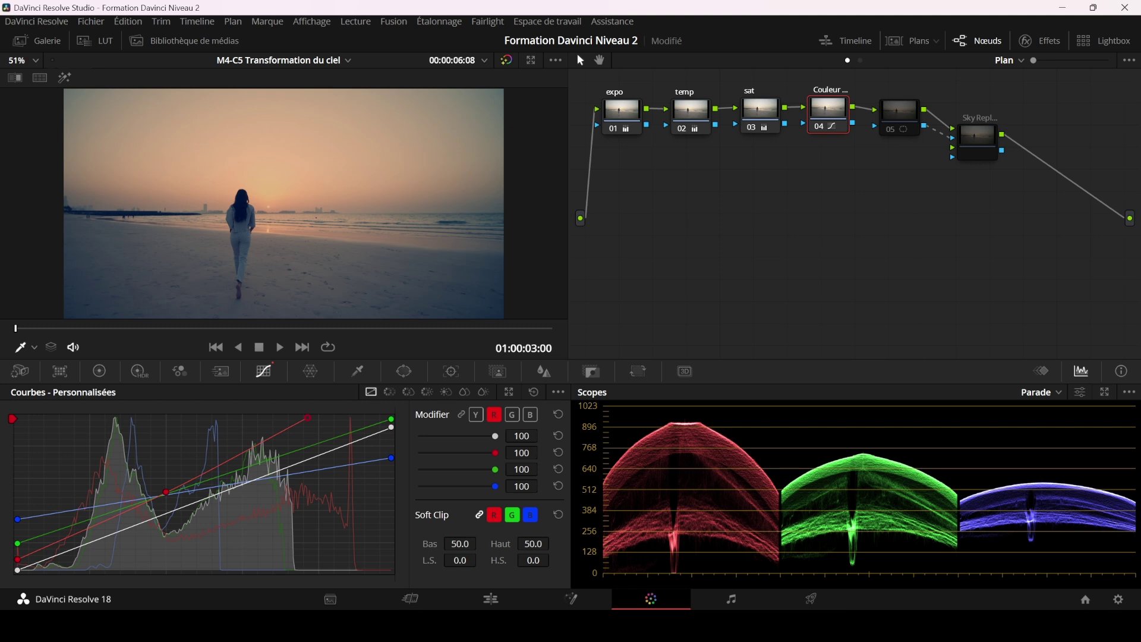
Move node 05 and the Sky Replacement node below the row of main correction nodes.
{"action": "left_click_drag", "start_coordinate": [900, 118], "coordinate": [679, 245]}
{"action": "left_click_drag", "start_coordinate": [977, 138], "coordinate": [775, 243]}
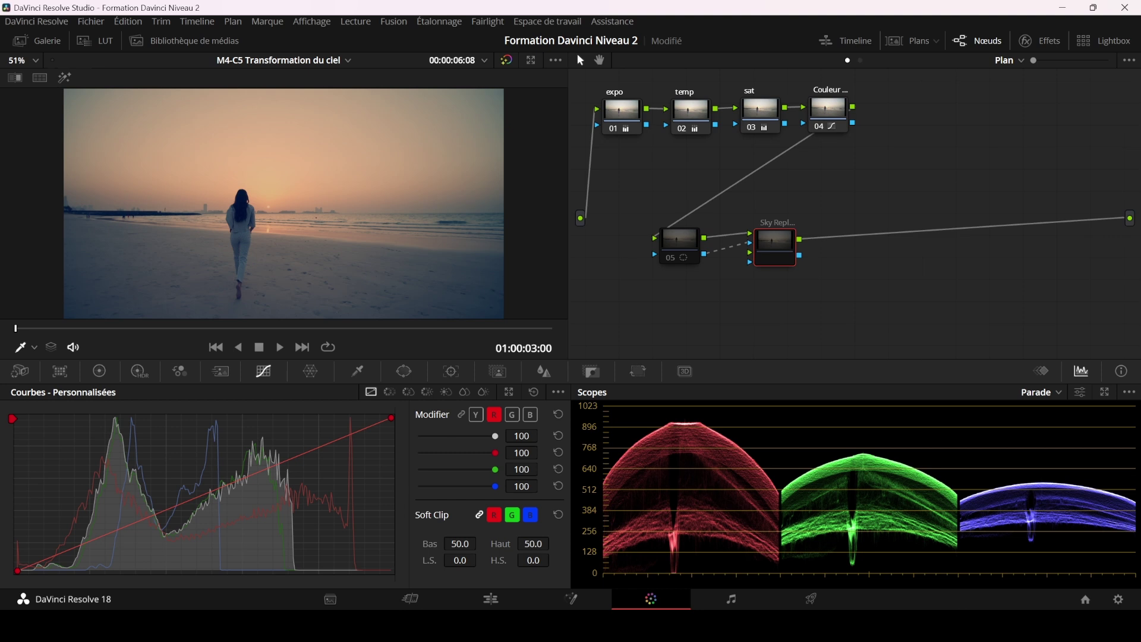
Try the Sky Replacement effect on a new serial node at the end of the chain, and delete that node.
{"action": "key", "text": "alt+s"}
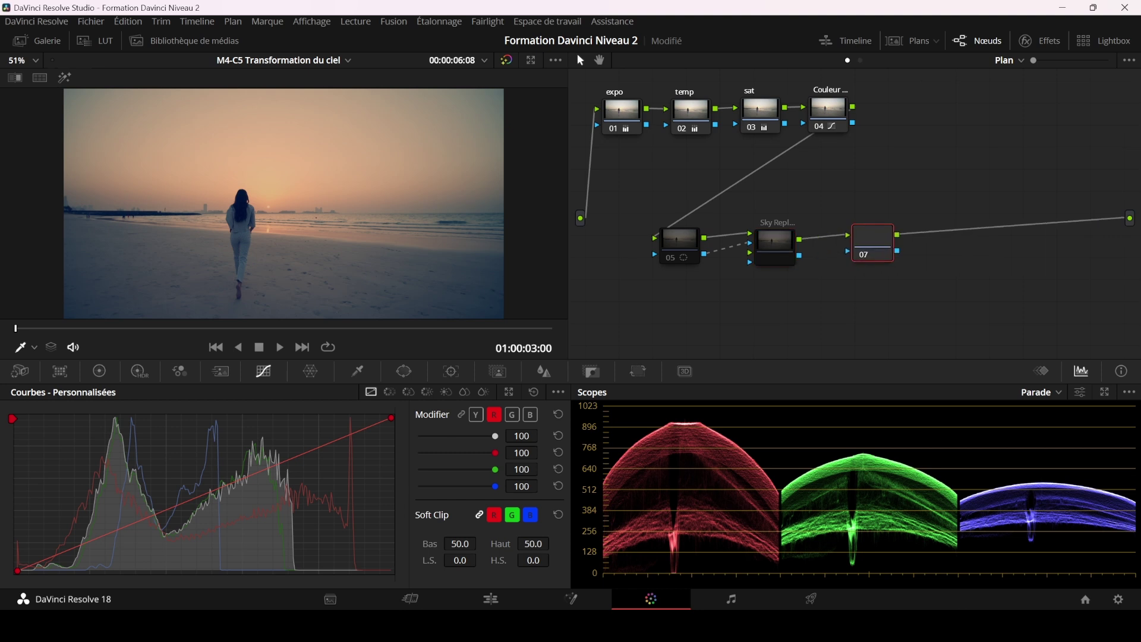
{"action": "left_click", "coordinate": [1040, 40]}
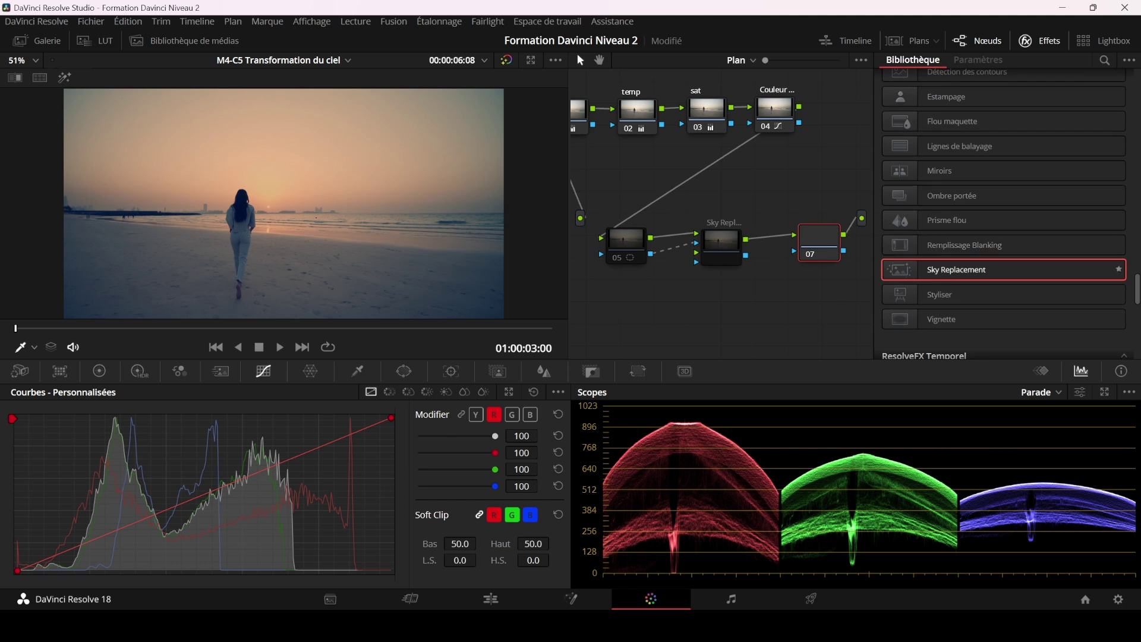
{"action": "double_click", "coordinate": [957, 269]}
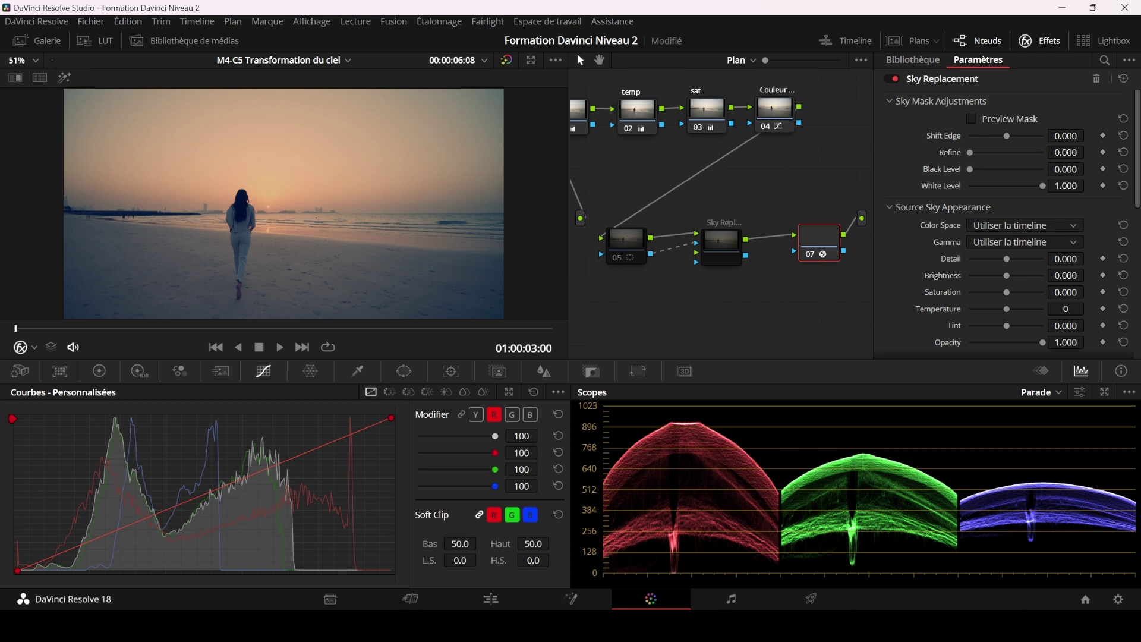
{"action": "left_click_drag", "start_coordinate": [819, 238], "coordinate": [814, 236]}
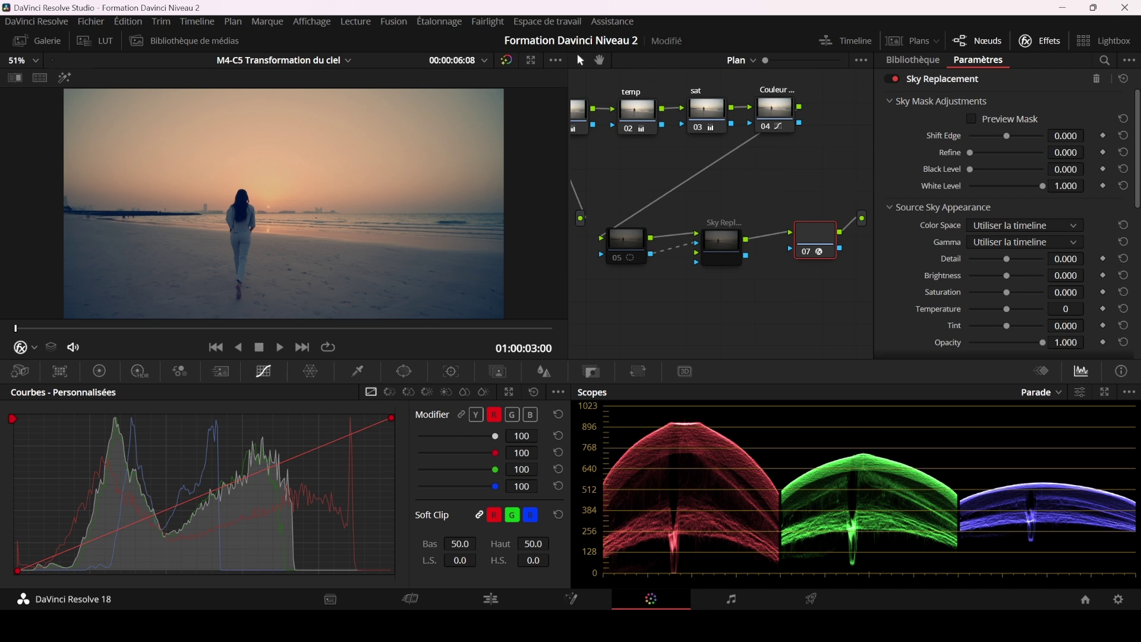
{"action": "key", "text": "Delete"}
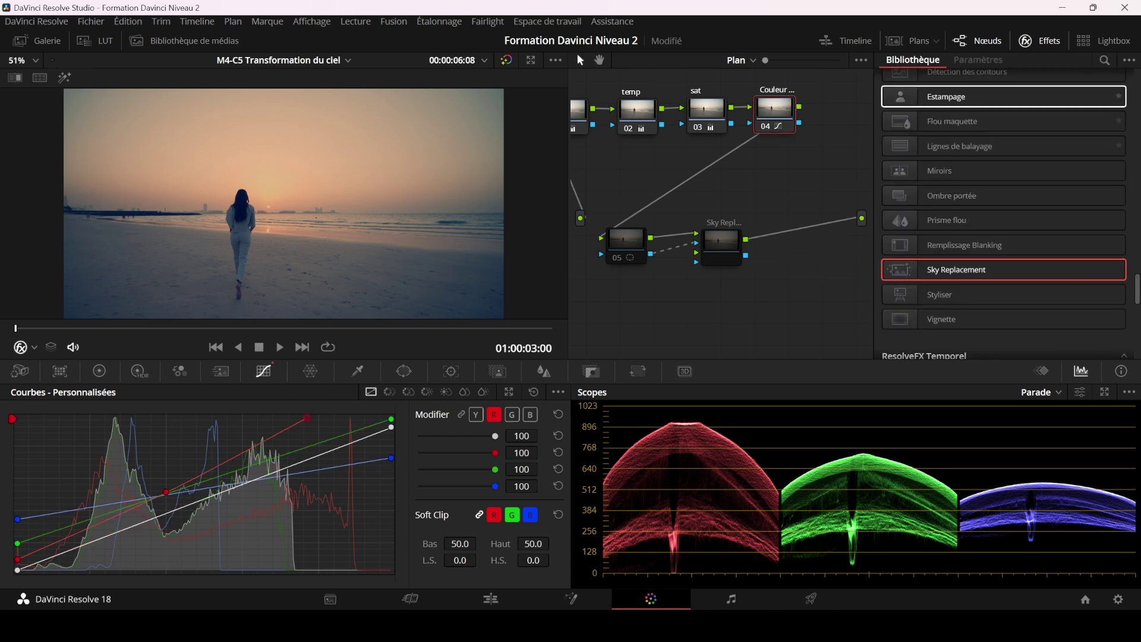
{"action": "left_click", "coordinate": [1039, 41]}
Enable node 05 and inspect the area covered by its gradient power window, ending on its HSL qualifier.
{"action": "left_click_drag", "start_coordinate": [775, 247], "coordinate": [824, 239]}
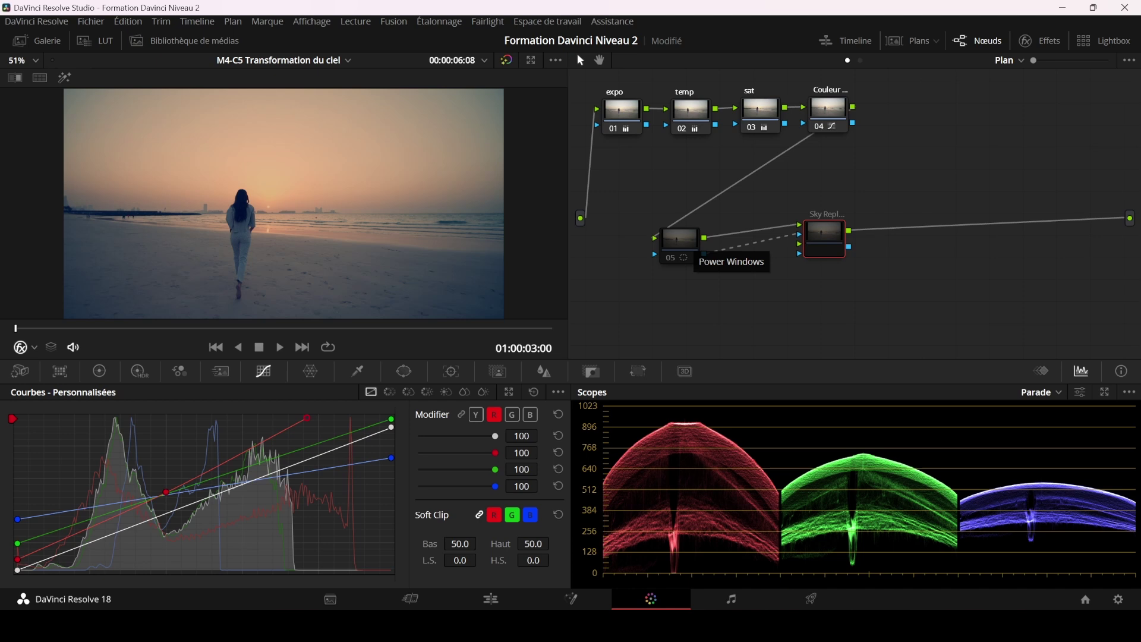
{"action": "left_click", "coordinate": [681, 241]}
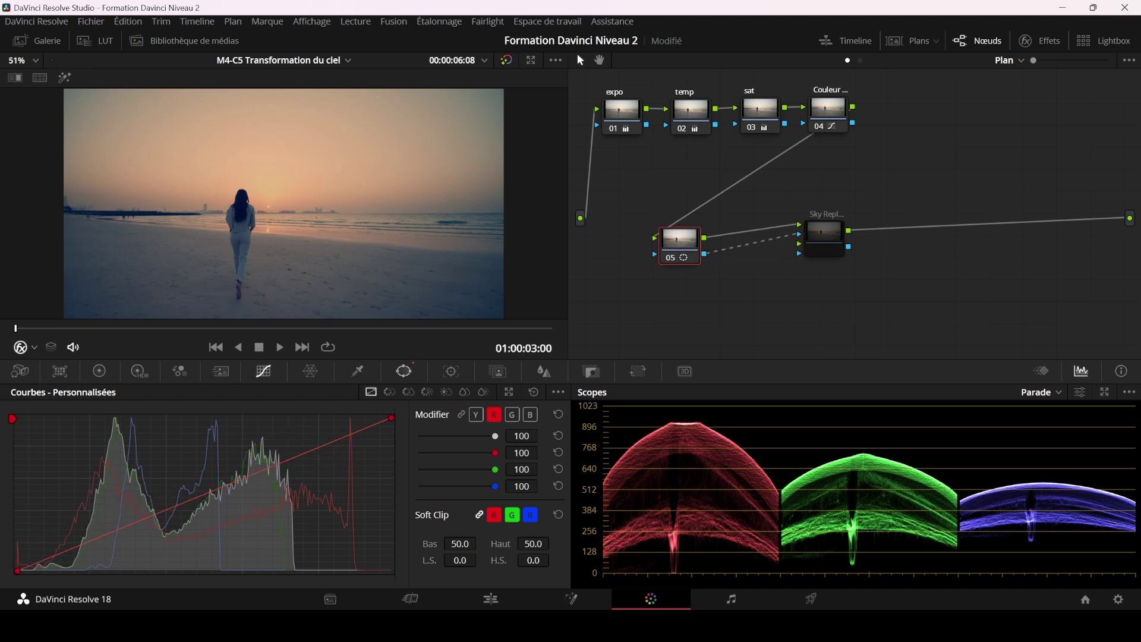
{"action": "left_click", "coordinate": [404, 371]}
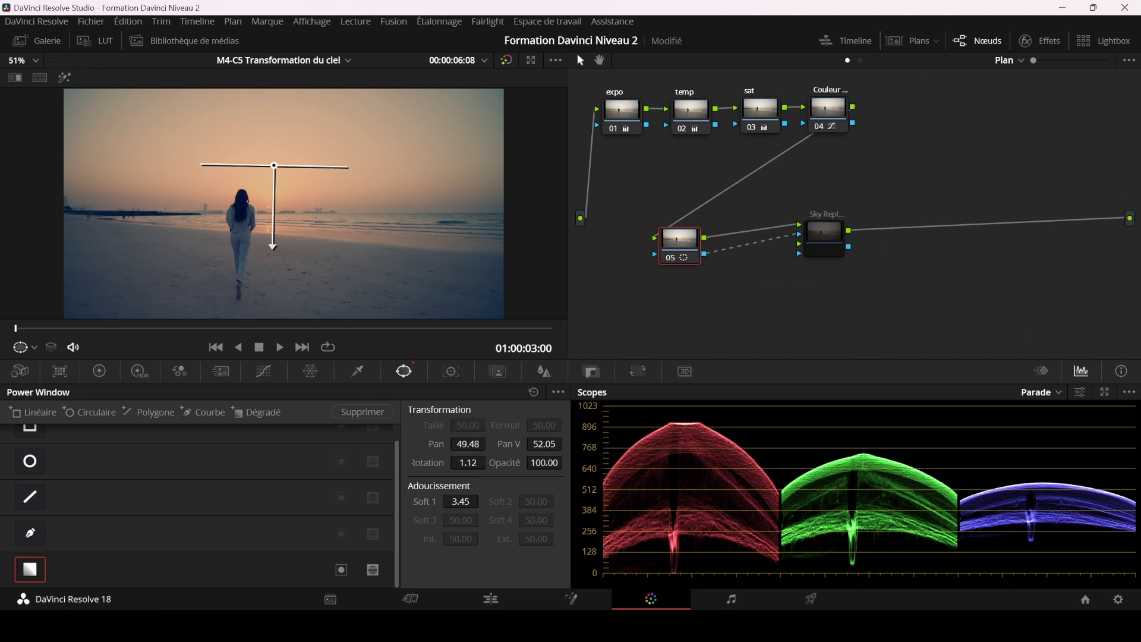
{"action": "left_click", "coordinate": [65, 78]}
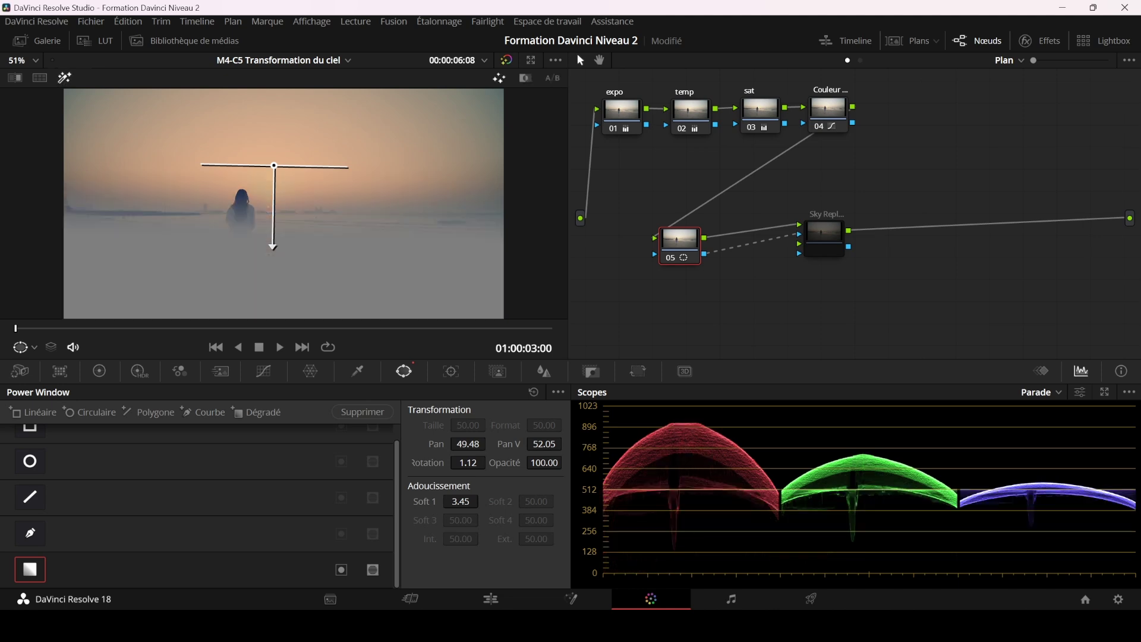
{"action": "left_click", "coordinate": [65, 78]}
{"action": "left_click", "coordinate": [357, 371]}
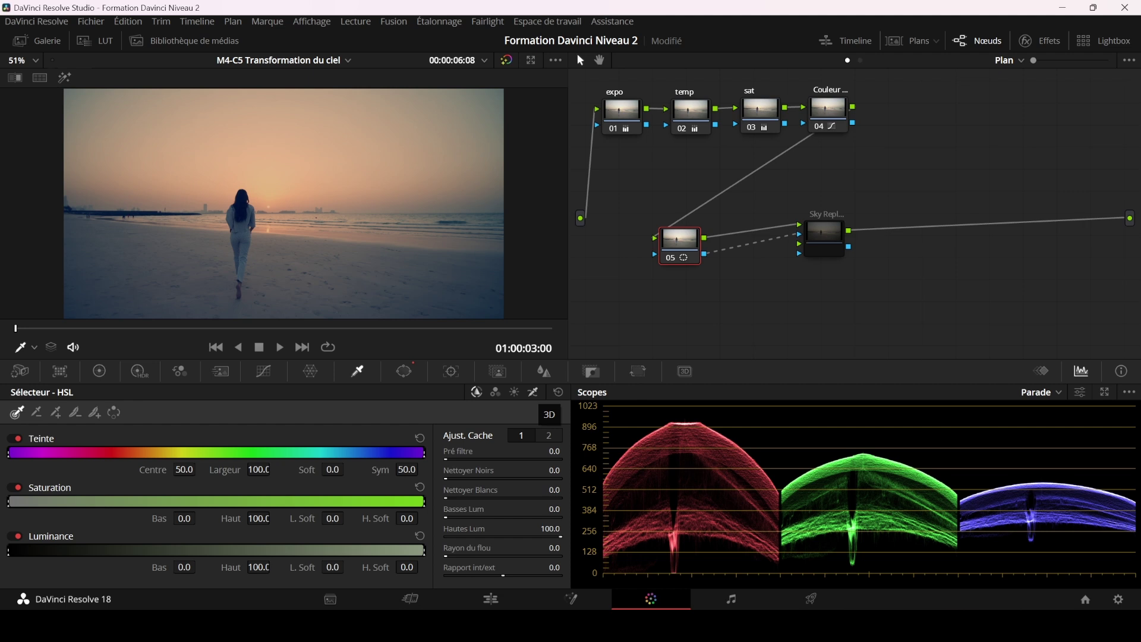
Enable the Sky Replacement node, toggling it off and on to compare the sky.
{"action": "left_click_drag", "start_coordinate": [825, 235], "coordinate": [816, 243]}
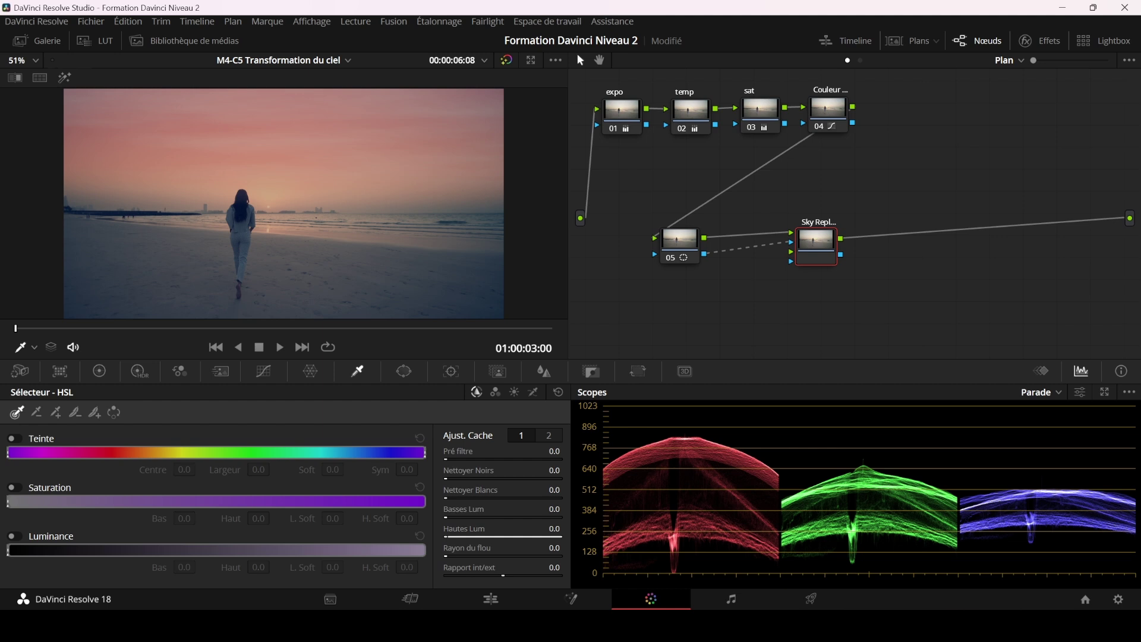
{"action": "key", "text": "ctrl+d"}
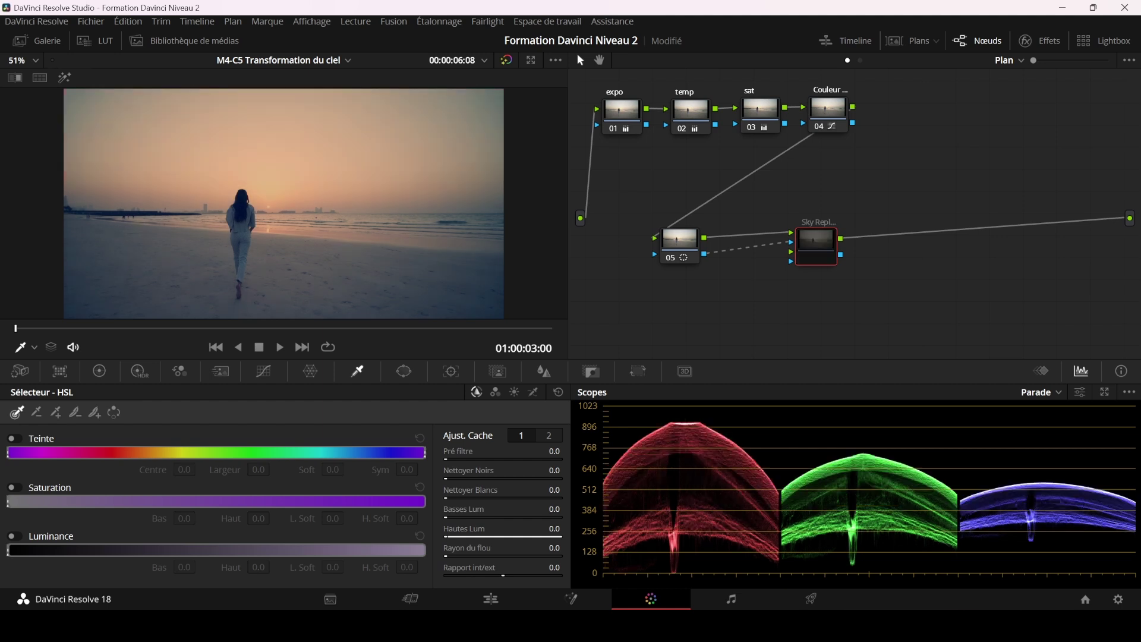
{"action": "key", "text": "ctrl+d"}
{"action": "key", "text": "ctrl+d"}
{"action": "key", "text": "ctrl+d"}
{"action": "key", "text": "ctrl+d"}
{"action": "key", "text": "ctrl+d"}
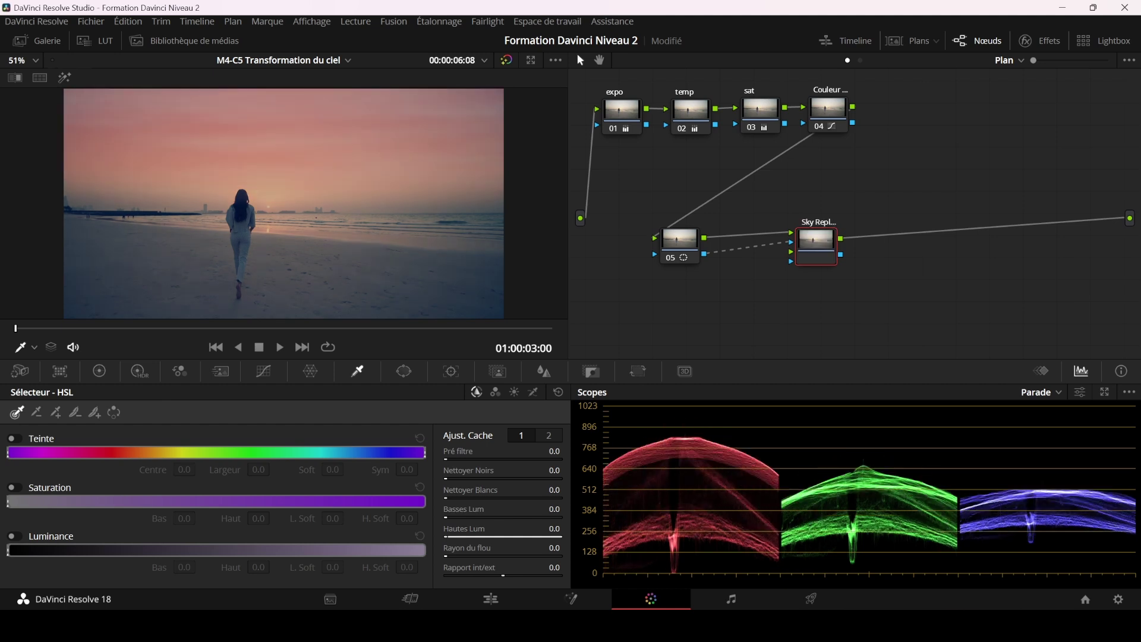
Reposition node 05 and the Sky Replacement node in the graph, and show the Sky Replacement effect settings.
{"action": "left_click_drag", "start_coordinate": [816, 240], "coordinate": [667, 300]}
{"action": "left_click_drag", "start_coordinate": [679, 237], "coordinate": [604, 182]}
{"action": "left_click_drag", "start_coordinate": [667, 300], "coordinate": [613, 272]}
{"action": "left_click", "coordinate": [1026, 41]}
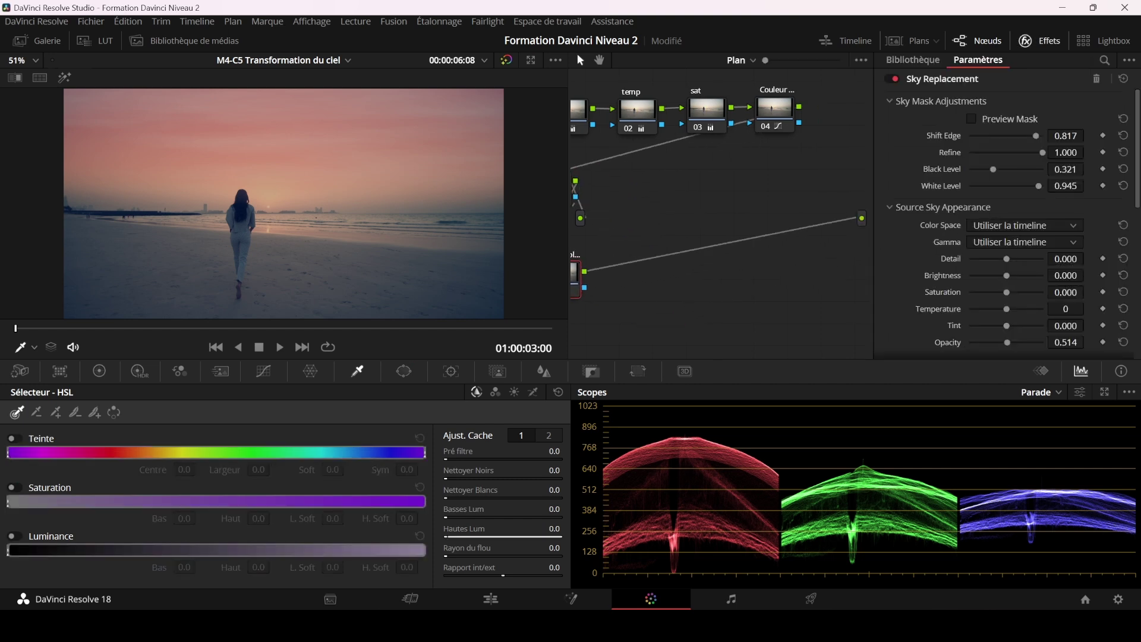
Toggle the Sky Replacement effect off and back on within its settings to compare the result.
{"action": "left_click", "coordinate": [895, 78]}
{"action": "scroll", "coordinate": [1004, 220], "scroll_direction": "down", "scroll_amount": 1}
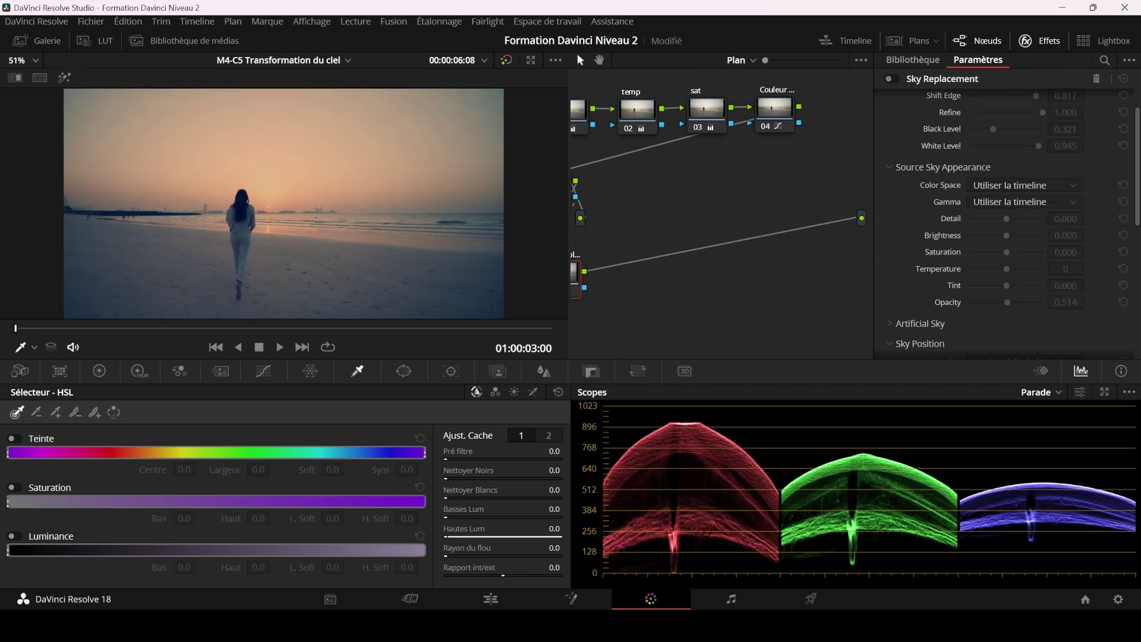
{"action": "left_click", "coordinate": [893, 78]}
{"action": "scroll", "coordinate": [1005, 220], "scroll_direction": "up", "scroll_amount": 1}
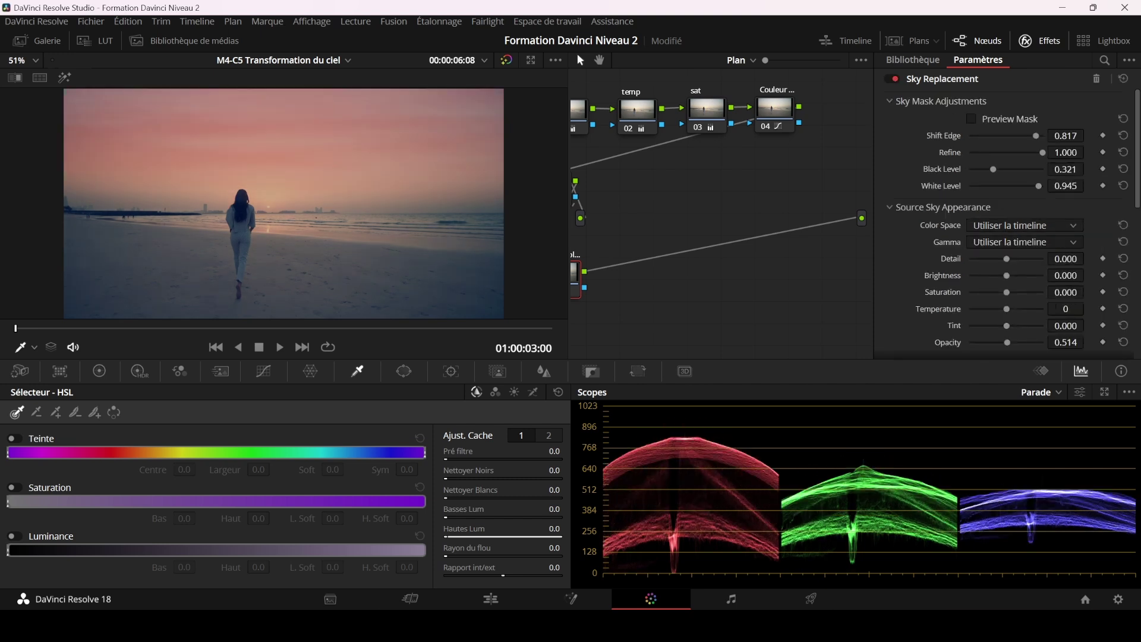
Collapse all parameter groups of the Sky Replacement effect, reviewing the Artificial Sky settings on the way, and save the project.
{"action": "left_click", "coordinate": [890, 101]}
{"action": "left_click", "coordinate": [890, 121]}
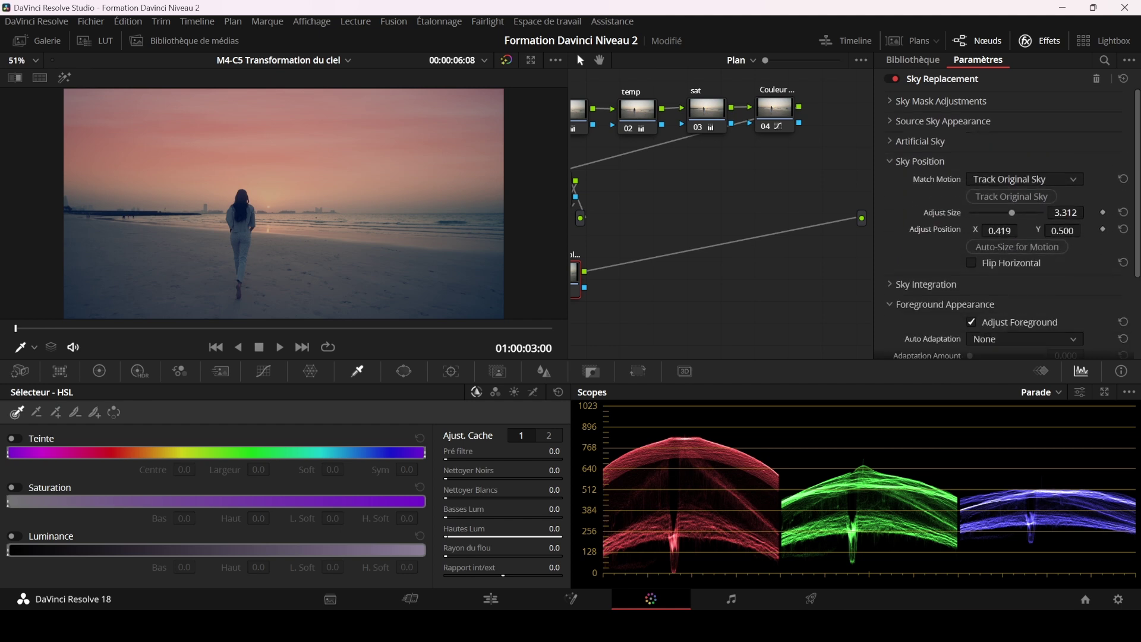
{"action": "left_click", "coordinate": [891, 141]}
{"action": "scroll", "coordinate": [927, 179], "scroll_direction": "down", "scroll_amount": 2}
{"action": "scroll", "coordinate": [1004, 220], "scroll_direction": "up", "scroll_amount": 2}
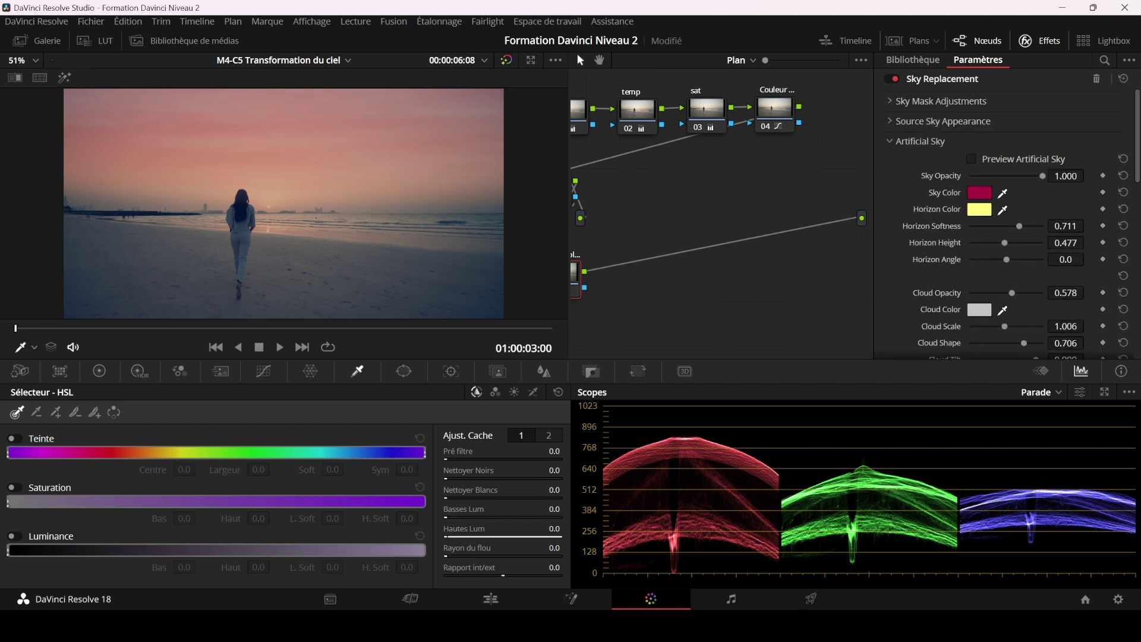
{"action": "left_click", "coordinate": [890, 161]}
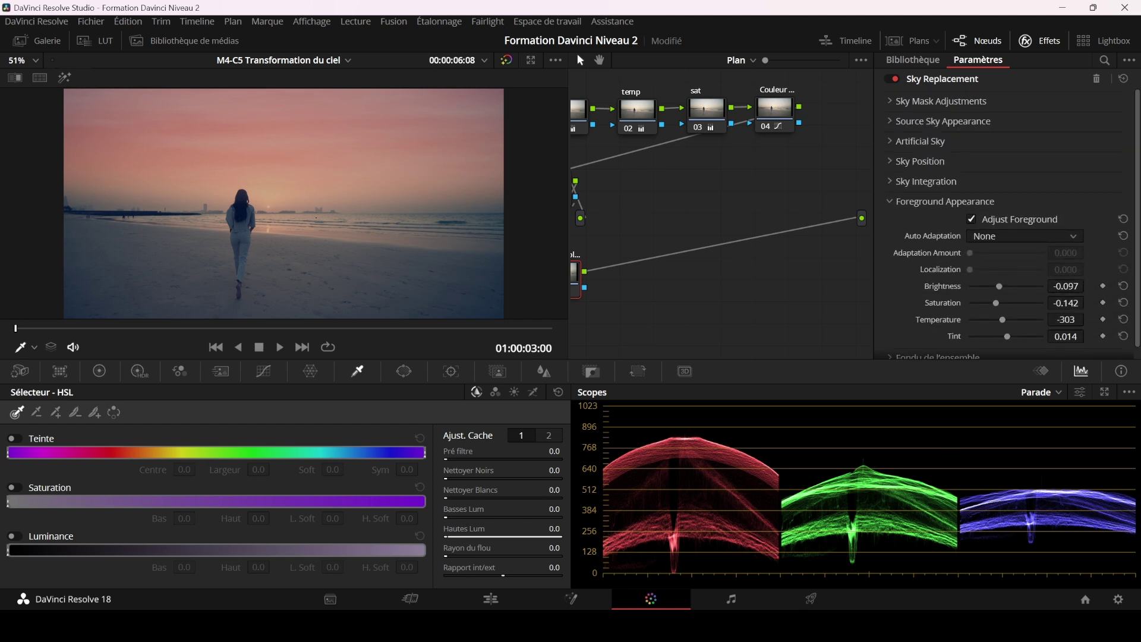
{"action": "left_click", "coordinate": [890, 201]}
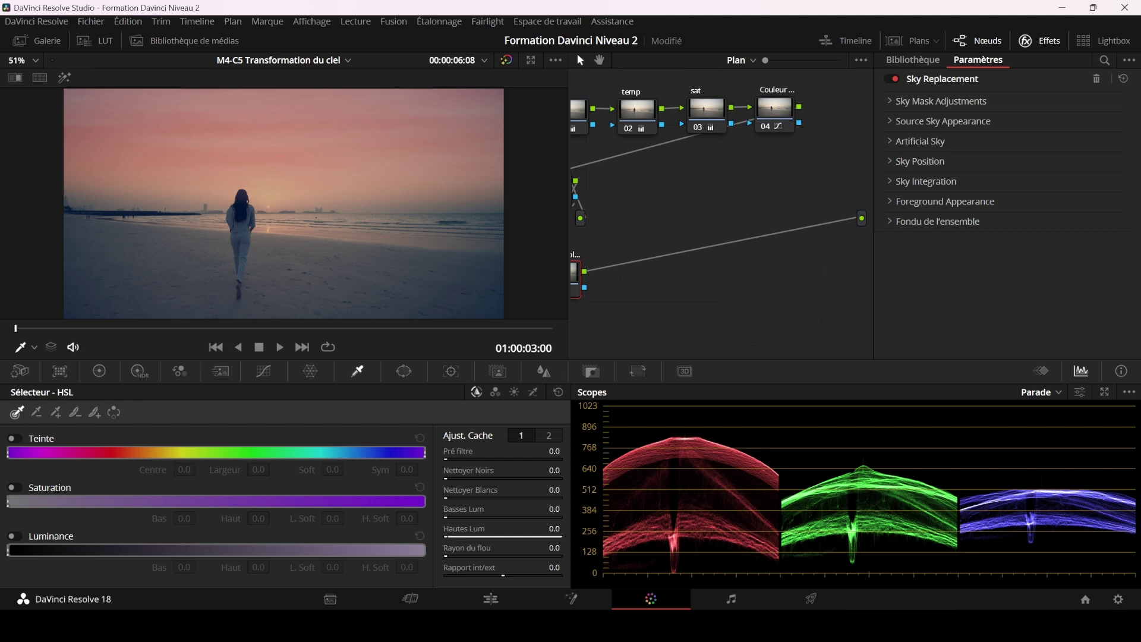
{"action": "key", "text": "ctrl+s"}
Reposition node 05 and the Sky Replacement node, then delete the Sky Replacement node and the link from node 05 to the output.
{"action": "left_click", "coordinate": [1039, 41]}
{"action": "left_click_drag", "start_coordinate": [613, 273], "coordinate": [789, 210]}
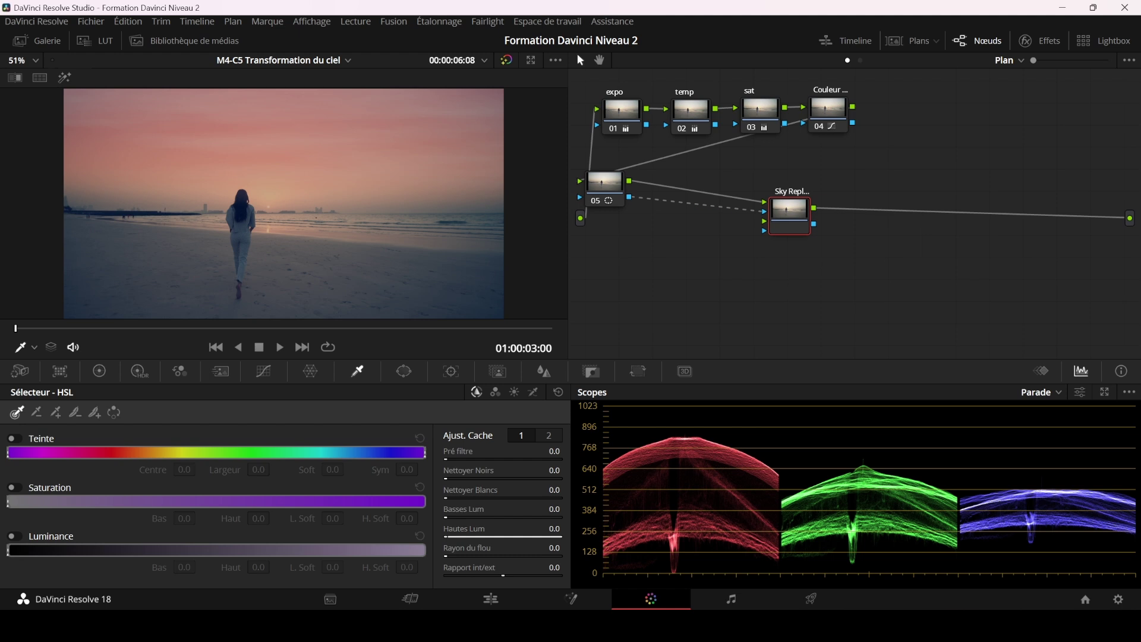
{"action": "left_click_drag", "start_coordinate": [603, 181], "coordinate": [630, 200]}
{"action": "left_click", "coordinate": [786, 209]}
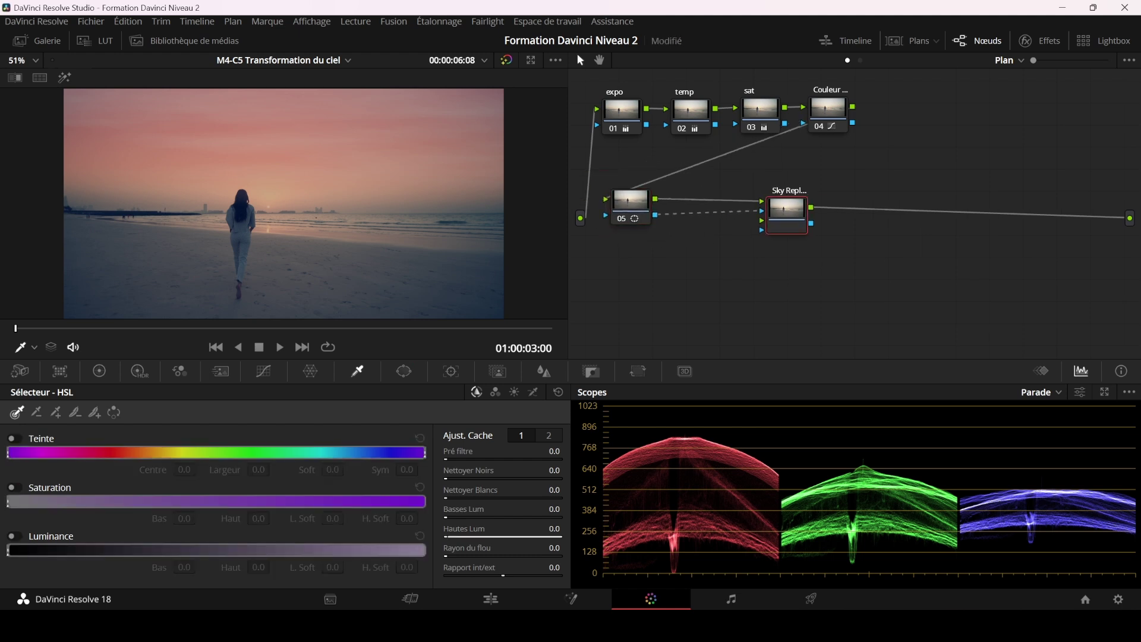
{"action": "key", "text": "Delete"}
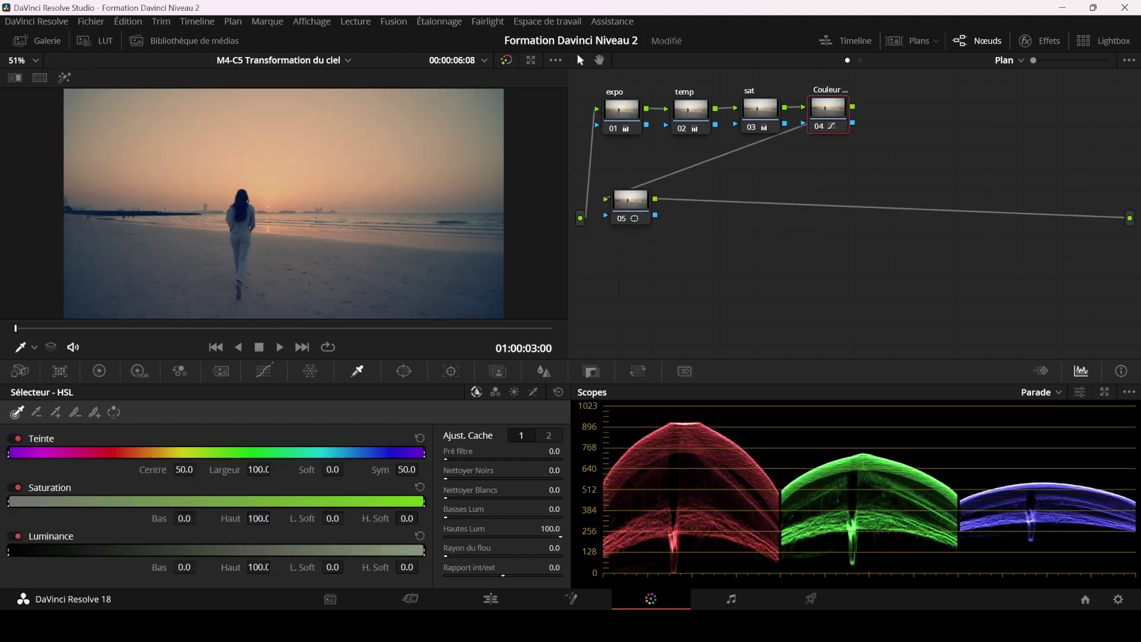
{"action": "left_click", "coordinate": [848, 205]}
{"action": "key", "text": "Delete"}
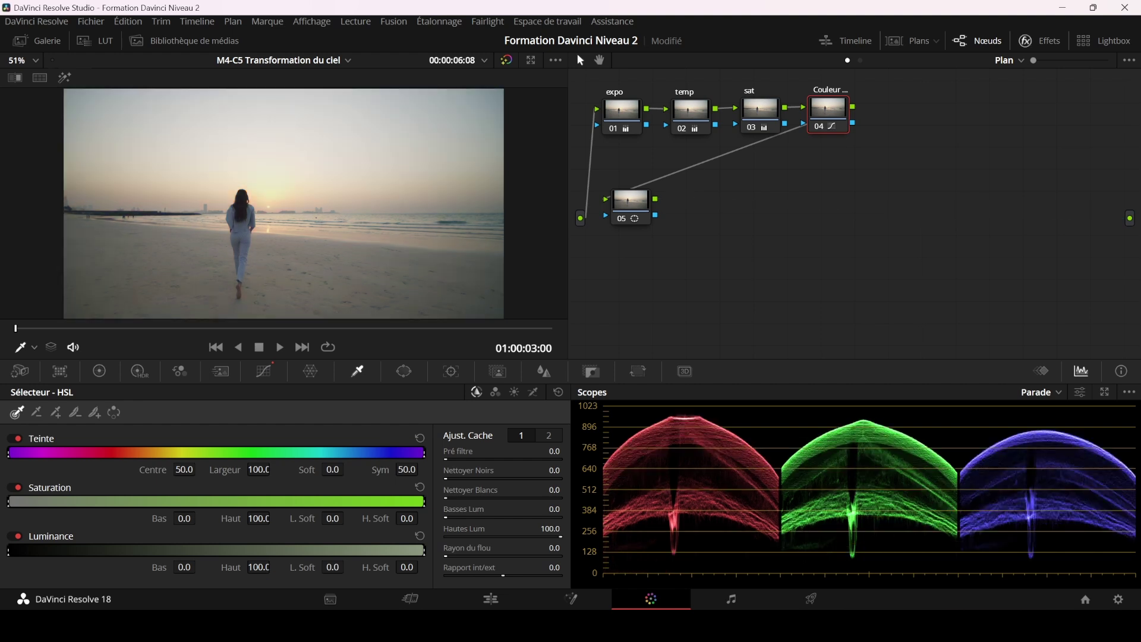
Add a fresh Sky Replacement node between node 05 and the output, and feed node 05's key output into its key input.
{"action": "left_click", "coordinate": [1026, 40]}
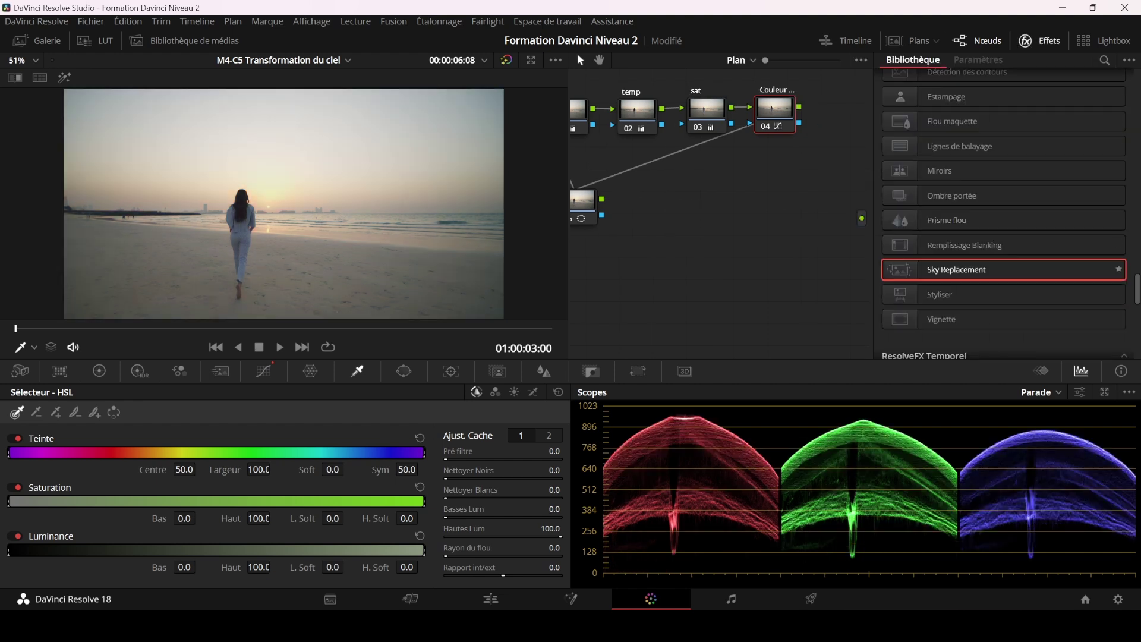
{"action": "left_click_drag", "start_coordinate": [957, 270], "coordinate": [807, 239]}
{"action": "left_click", "coordinate": [1025, 41]}
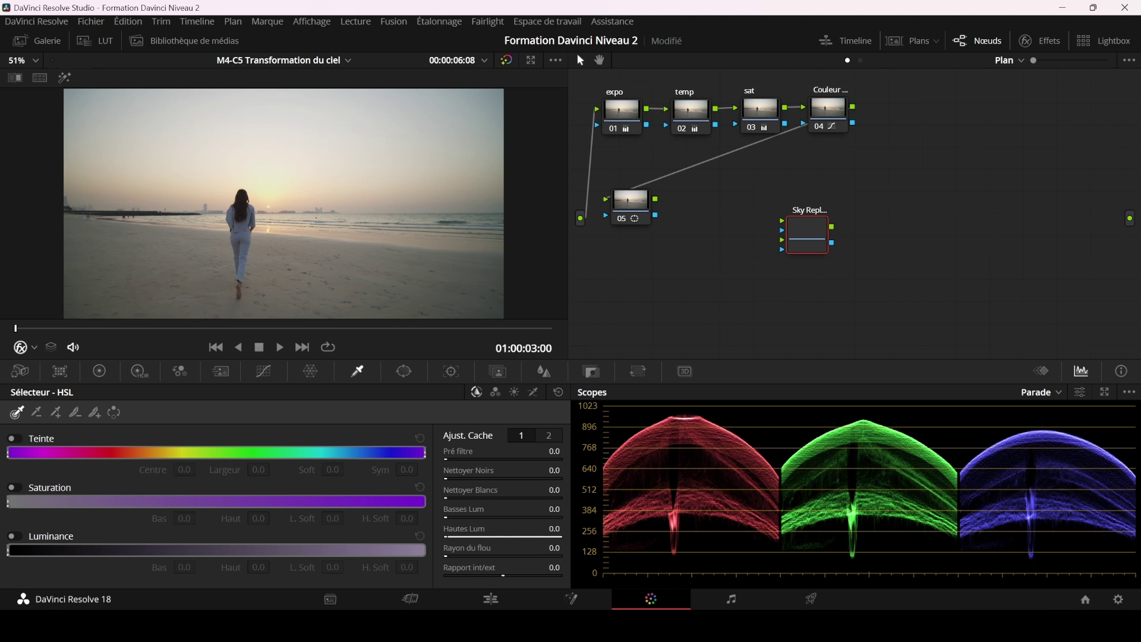
{"action": "left_click_drag", "start_coordinate": [655, 198], "coordinate": [1129, 218]}
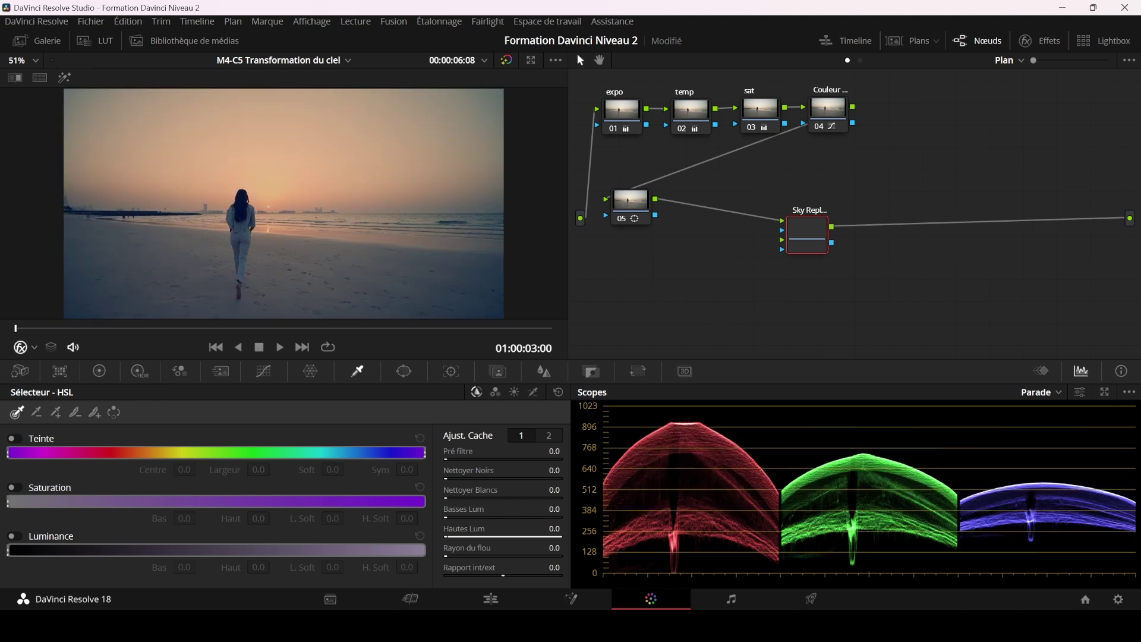
{"action": "left_click_drag", "start_coordinate": [807, 237], "coordinate": [831, 230]}
{"action": "left_click_drag", "start_coordinate": [631, 206], "coordinate": [806, 222]}
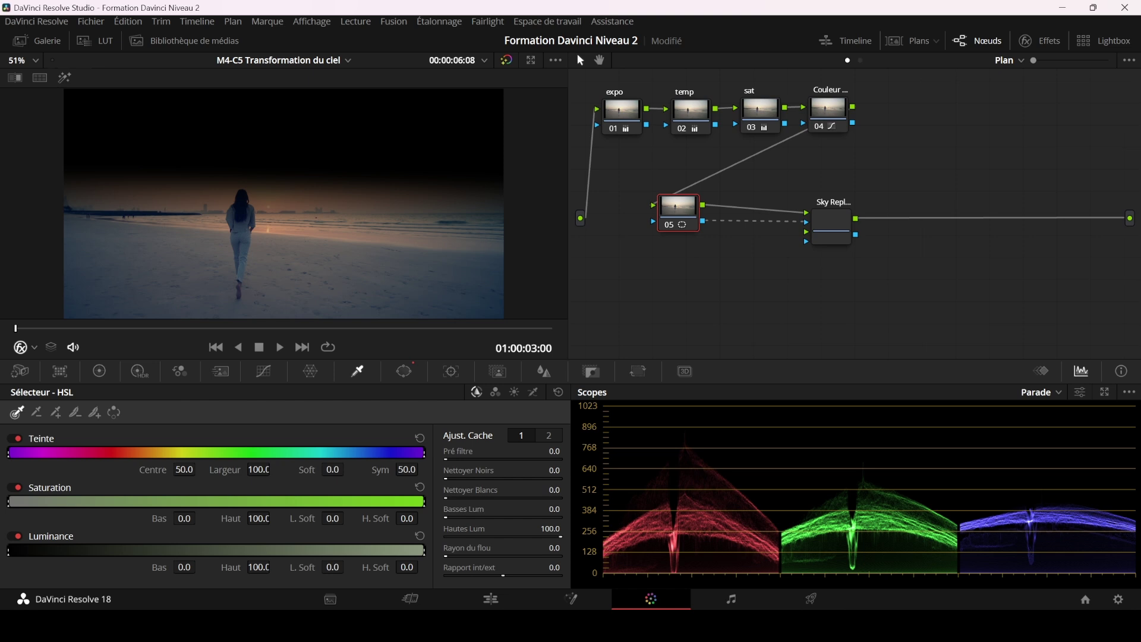
Show the Sky Mask Adjustments of the new Sky Replacement node.
{"action": "left_click", "coordinate": [829, 227]}
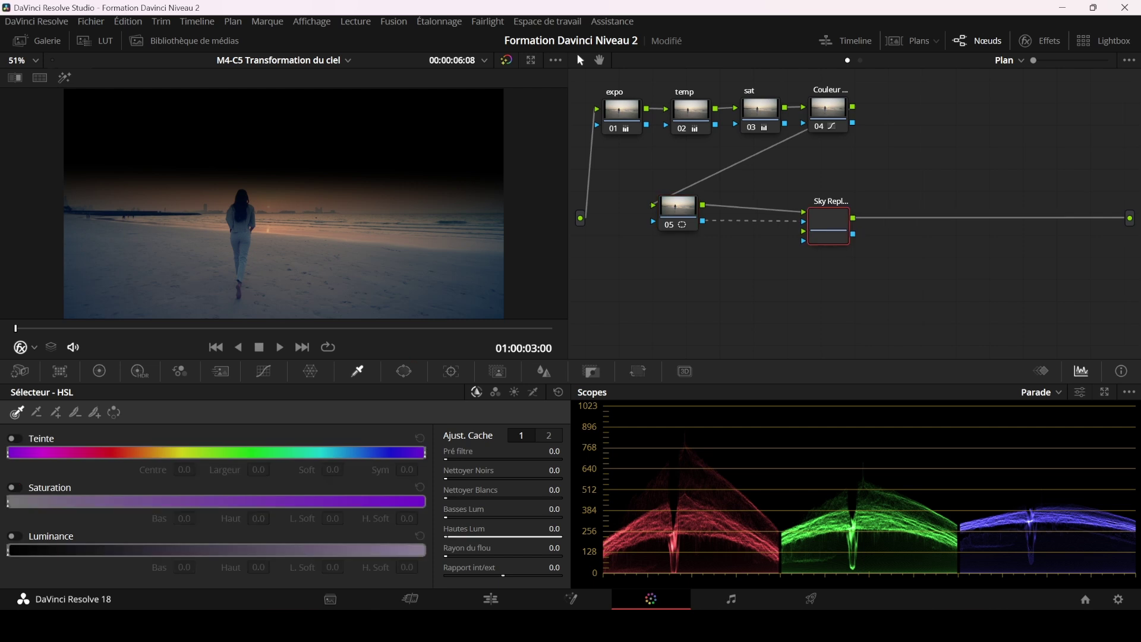
{"action": "left_click", "coordinate": [1040, 41]}
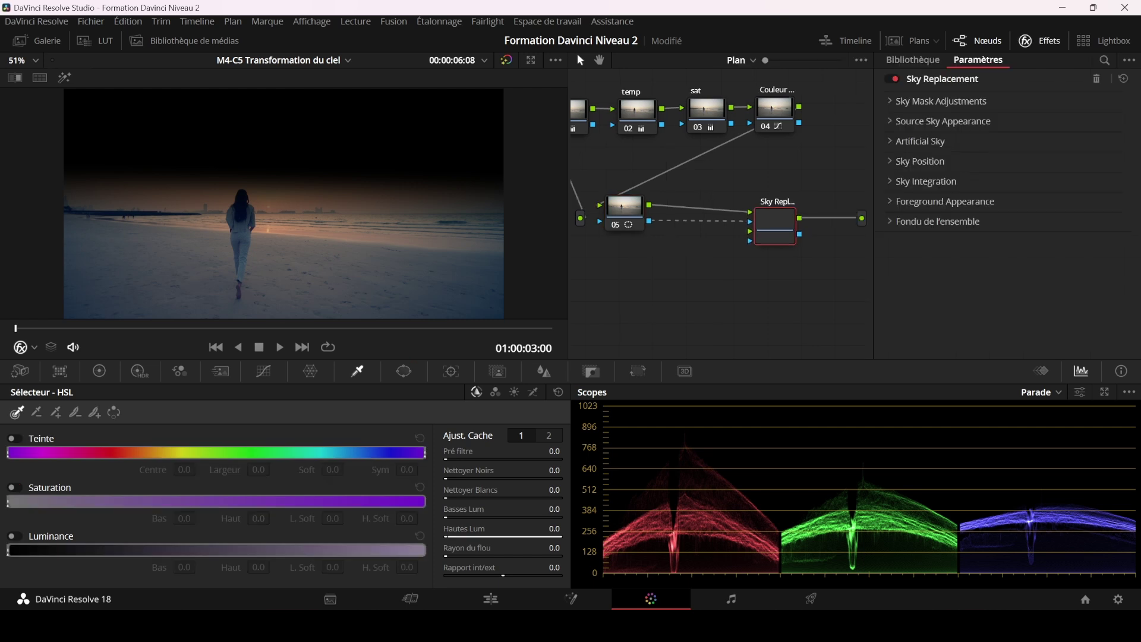
{"action": "left_click", "coordinate": [941, 102]}
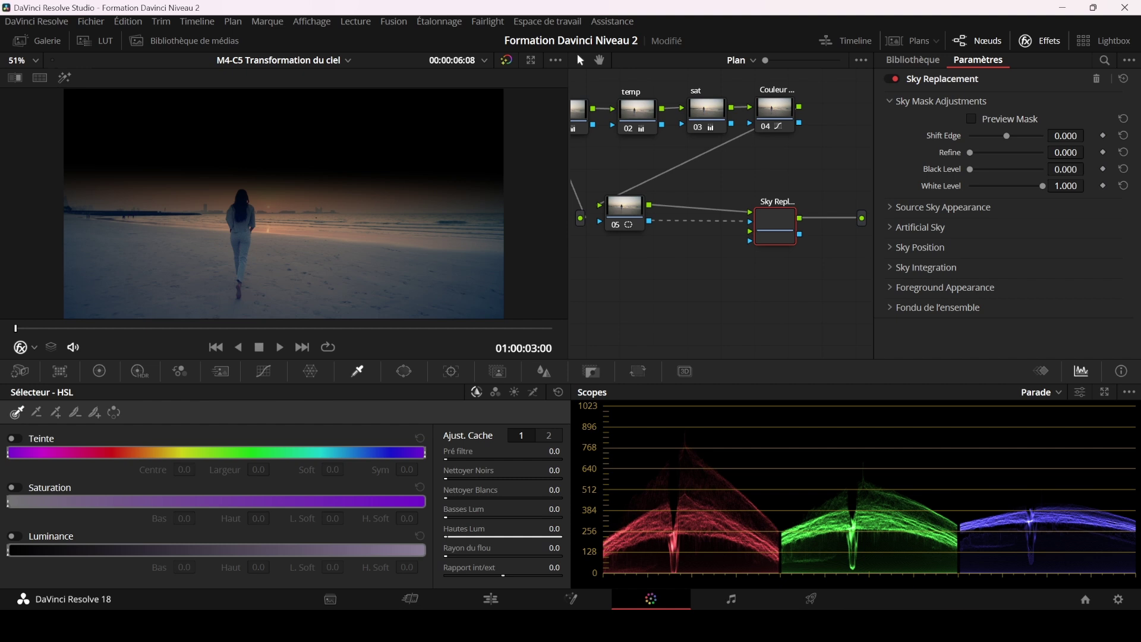
Try a source sky opacity of 0.000, and undo that change.
{"action": "left_click", "coordinate": [943, 207]}
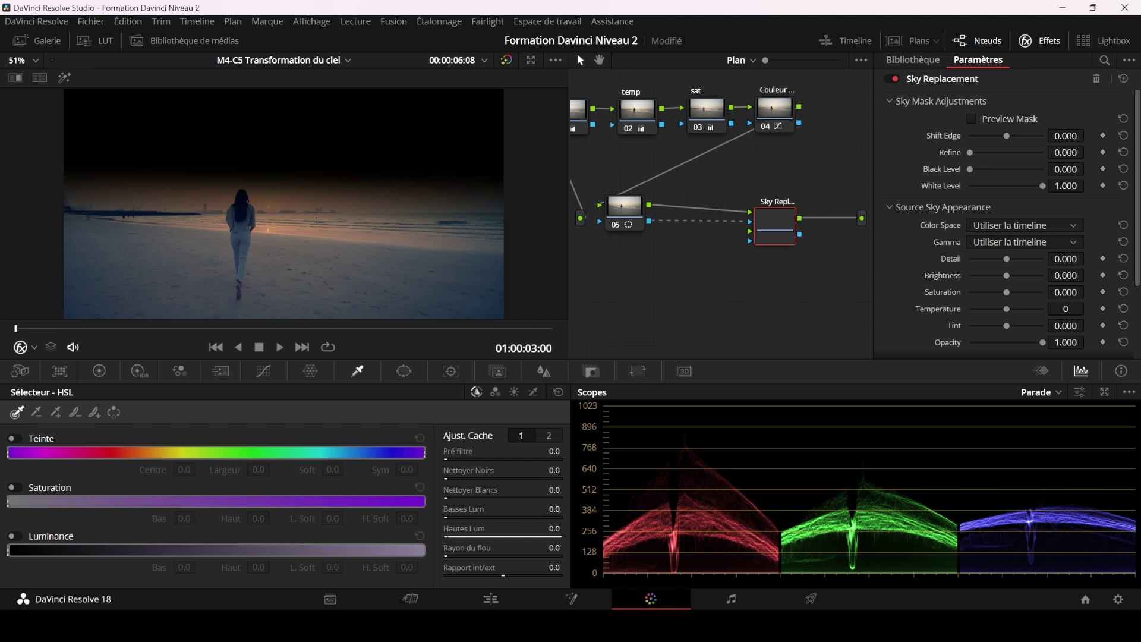
{"action": "left_click_drag", "start_coordinate": [1042, 343], "coordinate": [969, 342]}
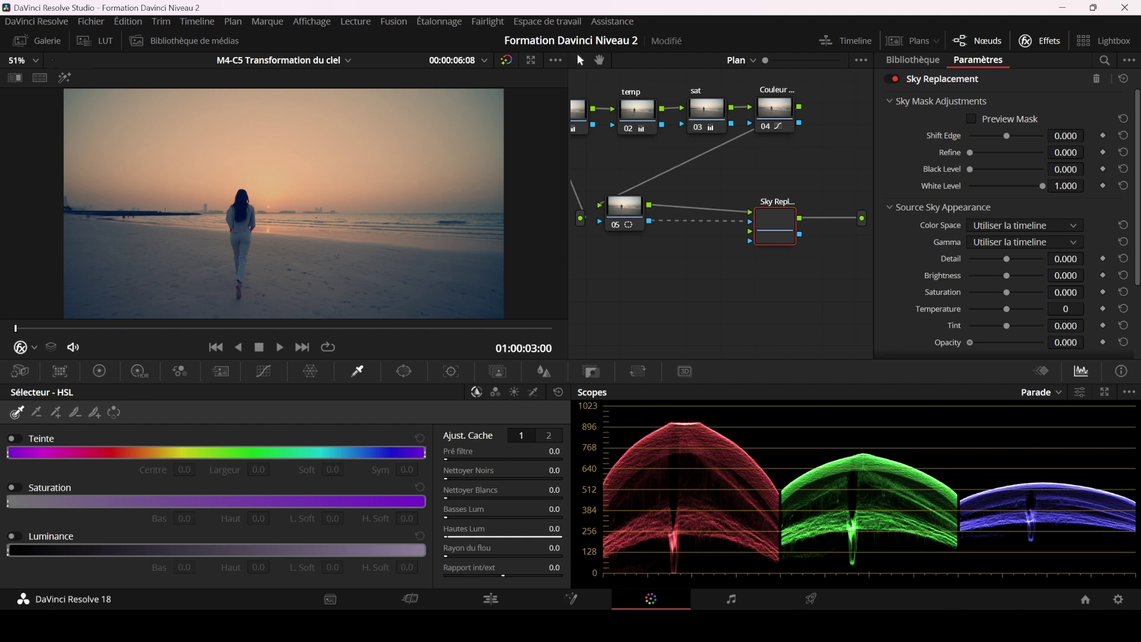
{"action": "key", "text": "ctrl+z"}
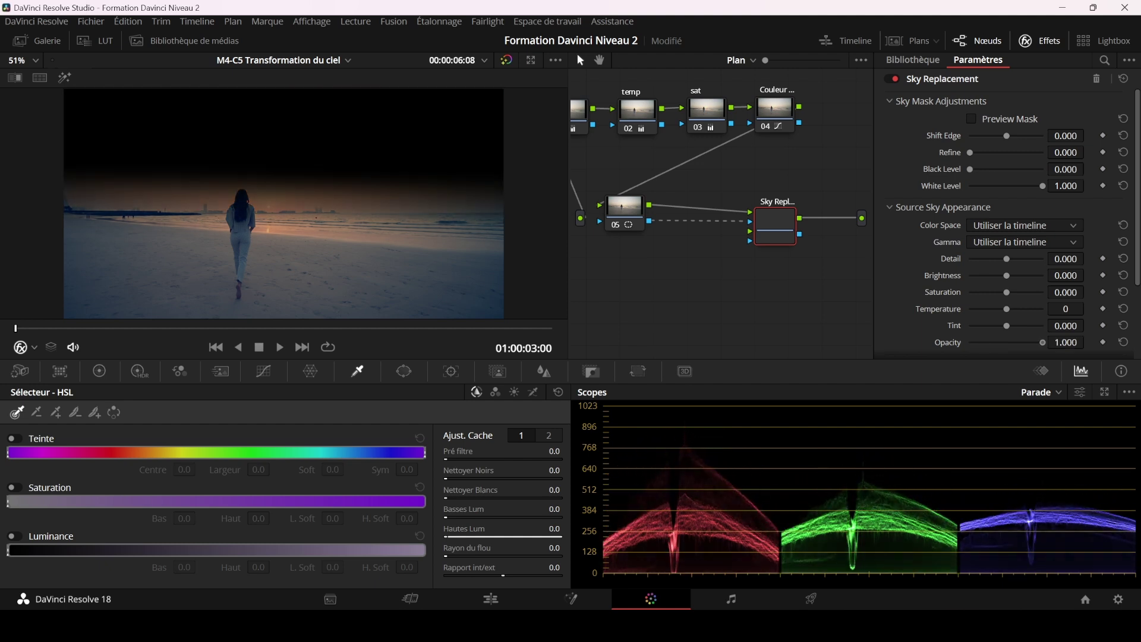
{"action": "left_click", "coordinate": [889, 207]}
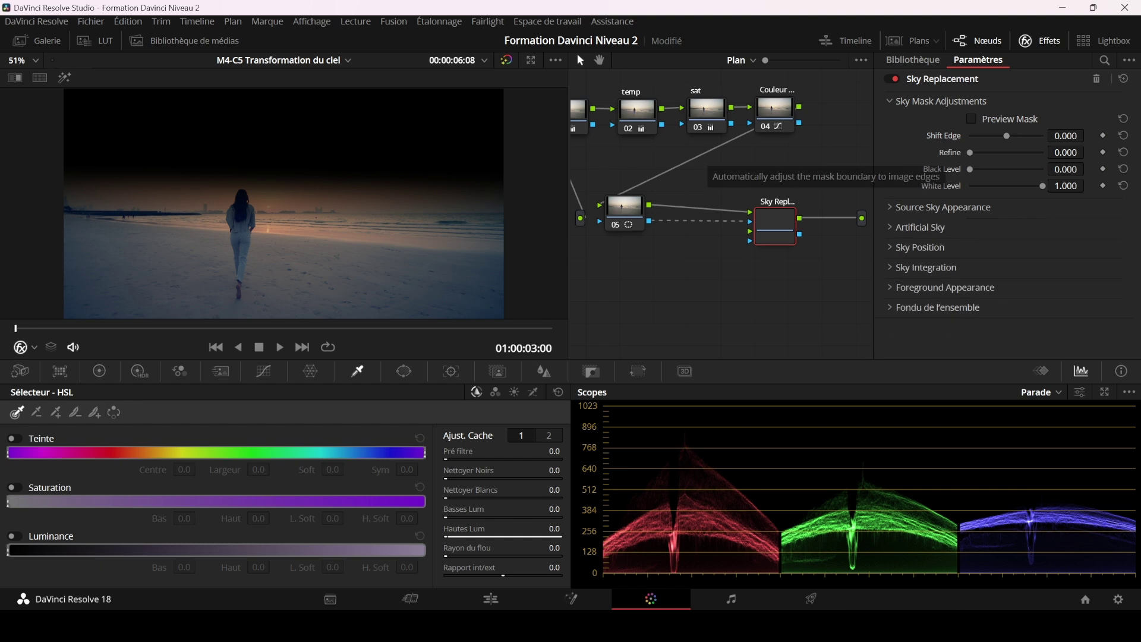
Using the mask preview, set the sky mask's Shift Edge to -0.064 and Refine to 0.211, ending with the preview off.
{"action": "left_click", "coordinate": [971, 119]}
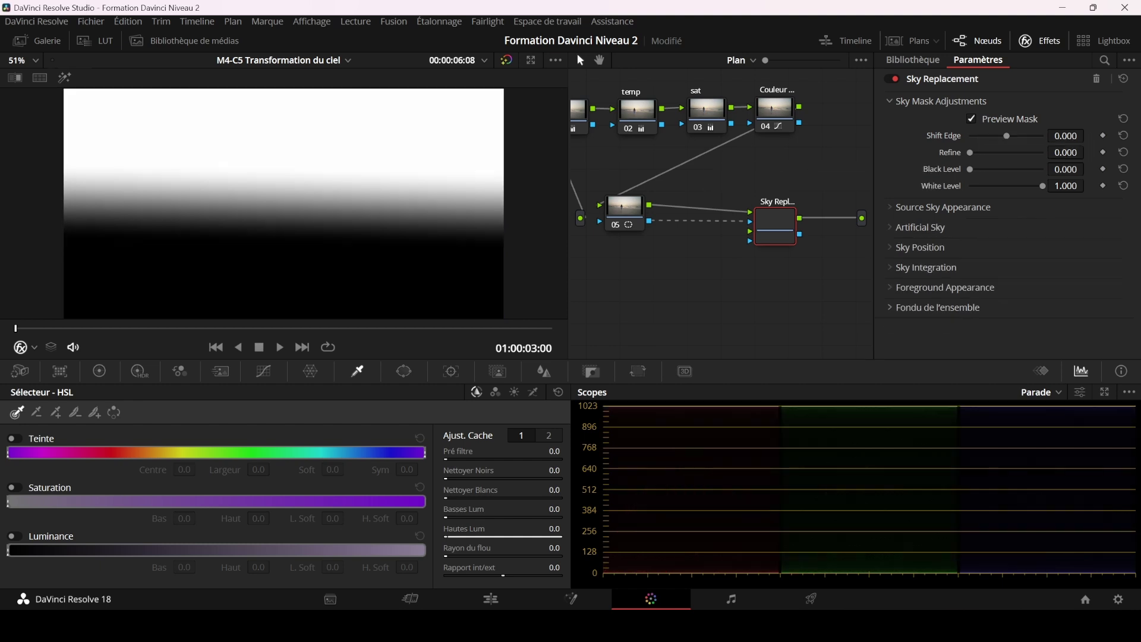
{"action": "left_click", "coordinate": [971, 118]}
{"action": "left_click", "coordinate": [971, 119]}
{"action": "left_click_drag", "start_coordinate": [1007, 136], "coordinate": [985, 153]}
{"action": "left_click", "coordinate": [971, 119]}
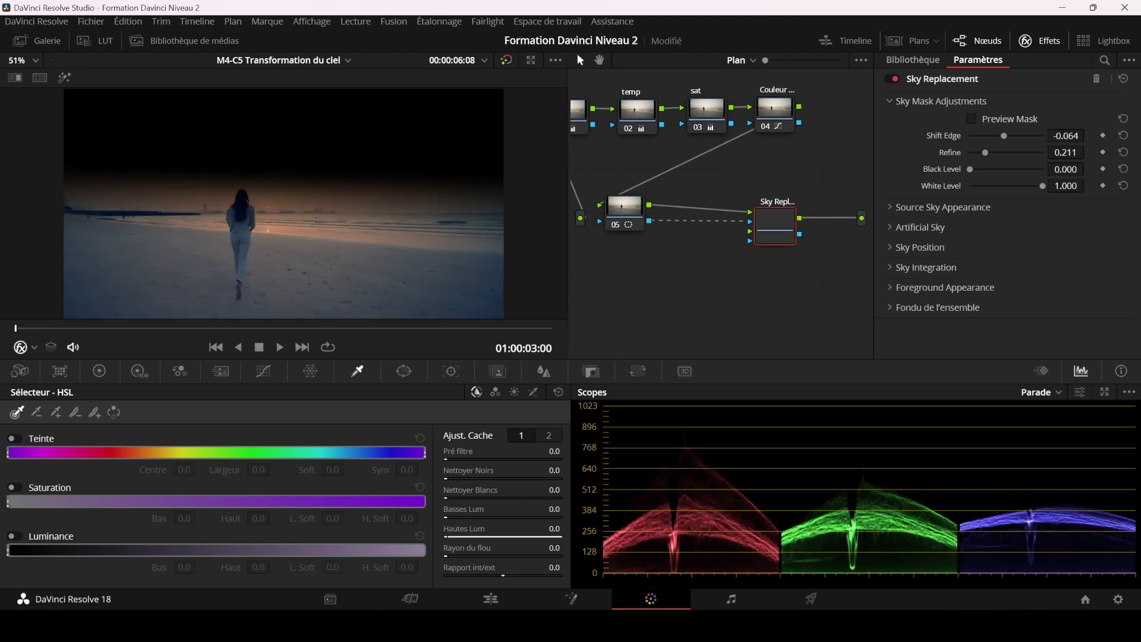
Set the sky mask's Black Level to 0.147, and toggle the mask preview to compare mask and image.
{"action": "left_click", "coordinate": [971, 118]}
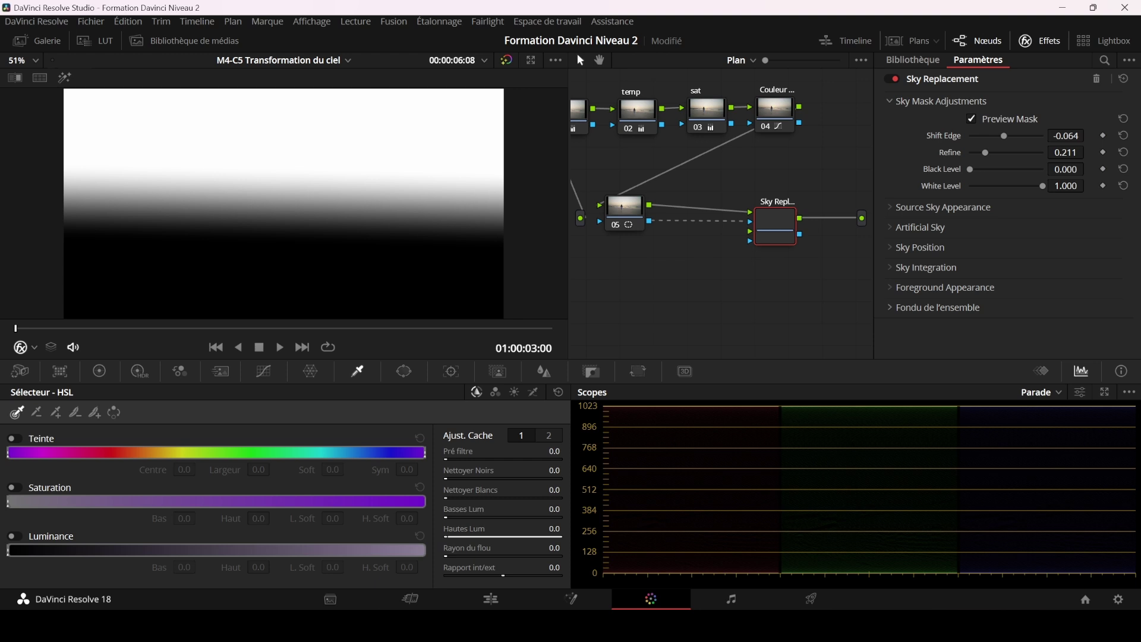
{"action": "left_click_drag", "start_coordinate": [970, 170], "coordinate": [980, 169]}
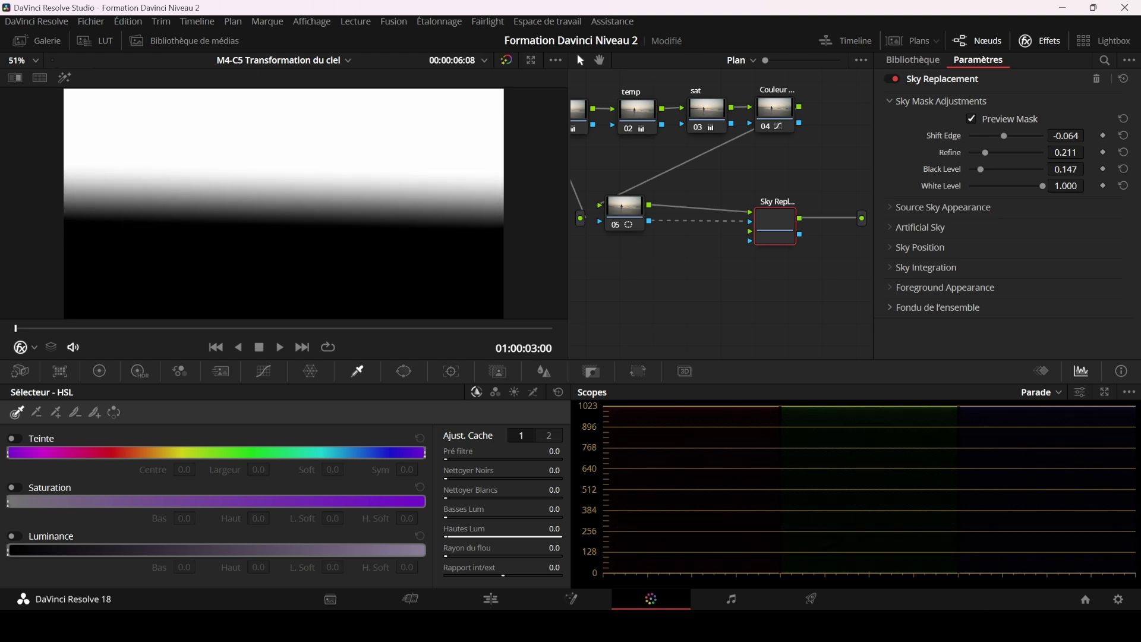
{"action": "mouse_move", "coordinate": [1042, 186]}
{"action": "left_mouse_down"}
{"action": "mouse_move", "coordinate": [1028, 186]}
{"action": "mouse_move", "coordinate": [1042, 186]}
{"action": "left_mouse_up"}
{"action": "left_click", "coordinate": [971, 119]}
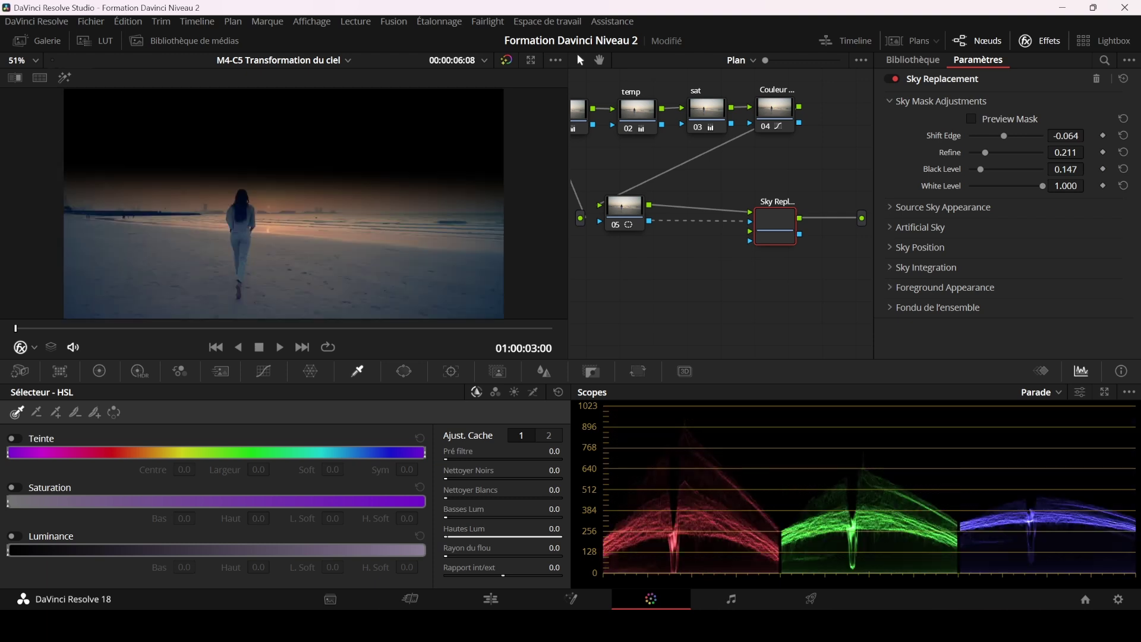
{"action": "left_click", "coordinate": [971, 119]}
{"action": "left_click", "coordinate": [971, 119]}
{"action": "left_click", "coordinate": [971, 119]}
{"action": "left_click", "coordinate": [971, 119]}
{"action": "left_click", "coordinate": [941, 101]}
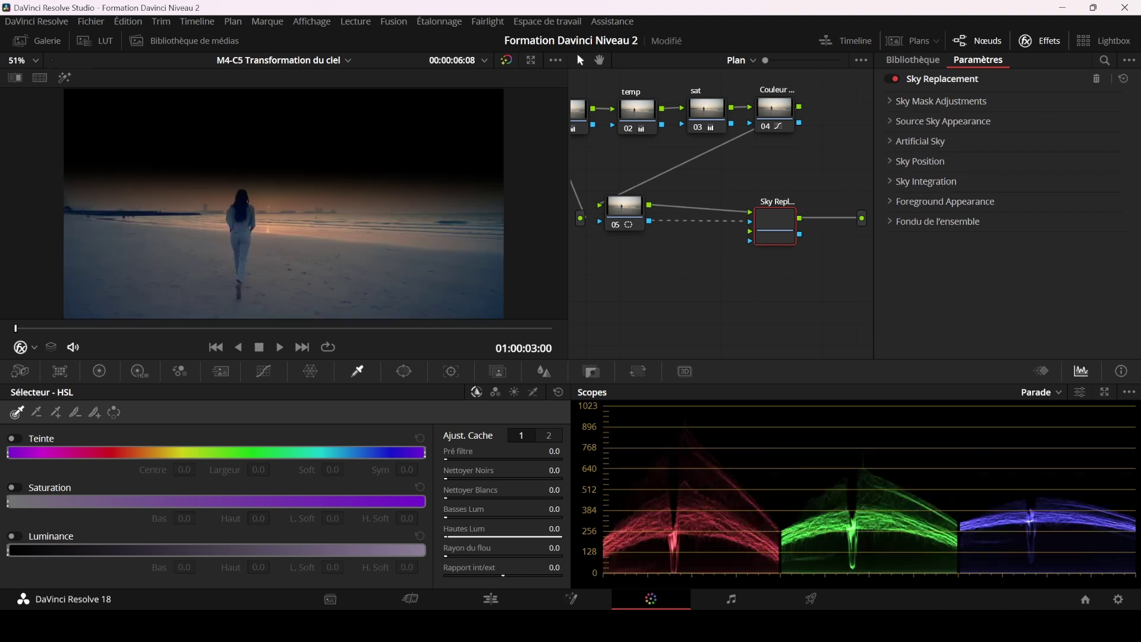
Lower the source sky's opacity to 0.266 and save the project during the adjustment.
{"action": "left_click", "coordinate": [943, 121]}
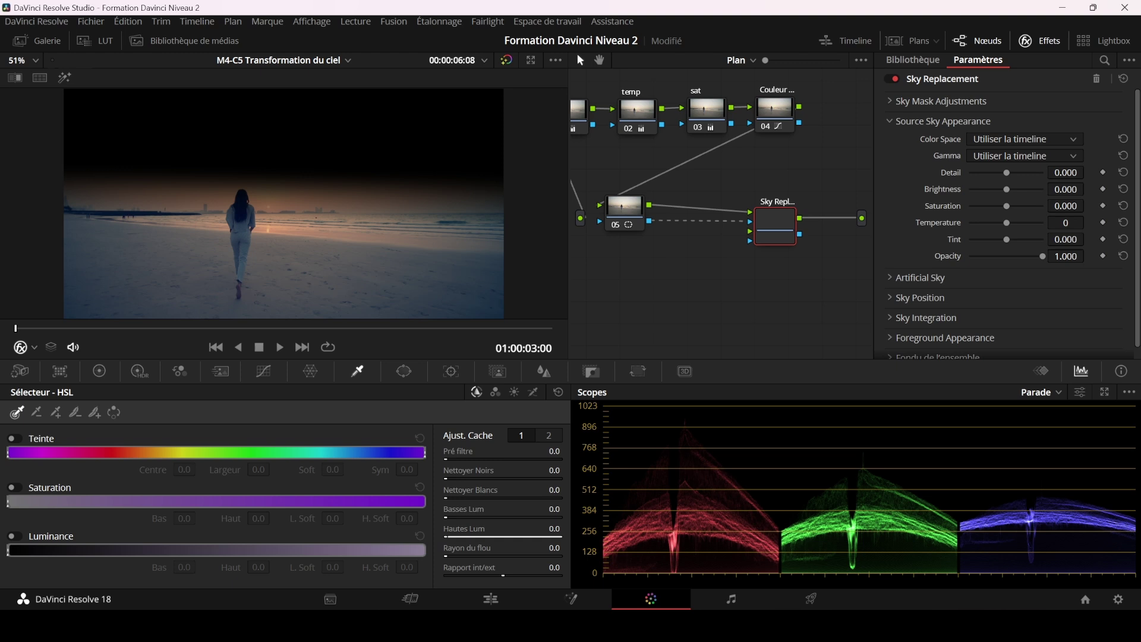
{"action": "left_click_drag", "start_coordinate": [1042, 256], "coordinate": [999, 256]}
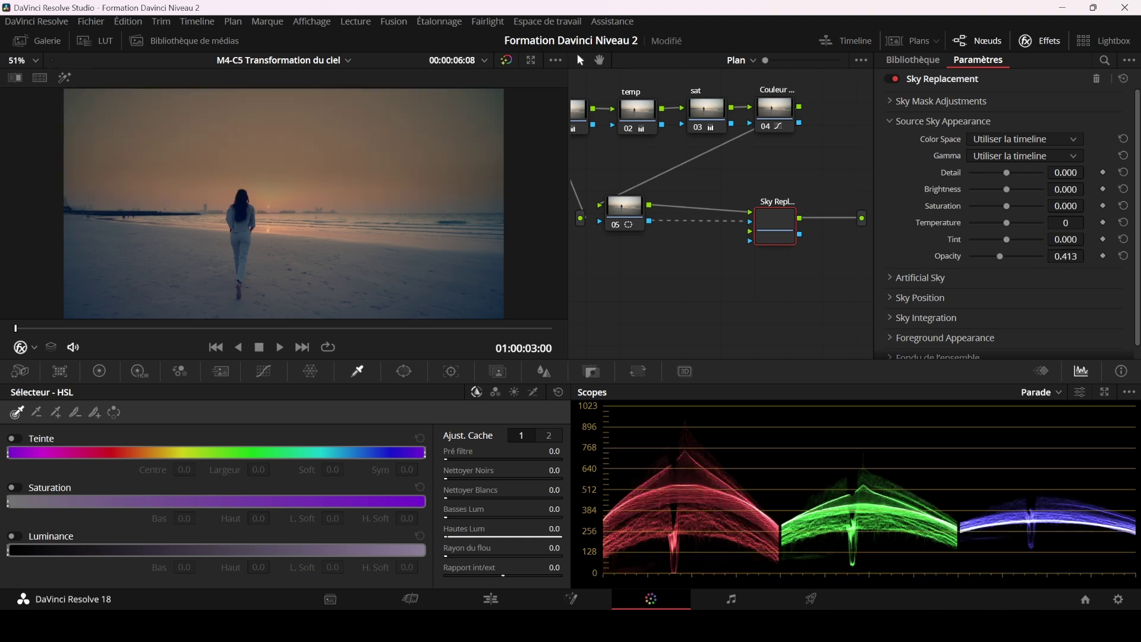
{"action": "scroll", "coordinate": [283, 203], "scroll_direction": "down", "scroll_amount": 1}
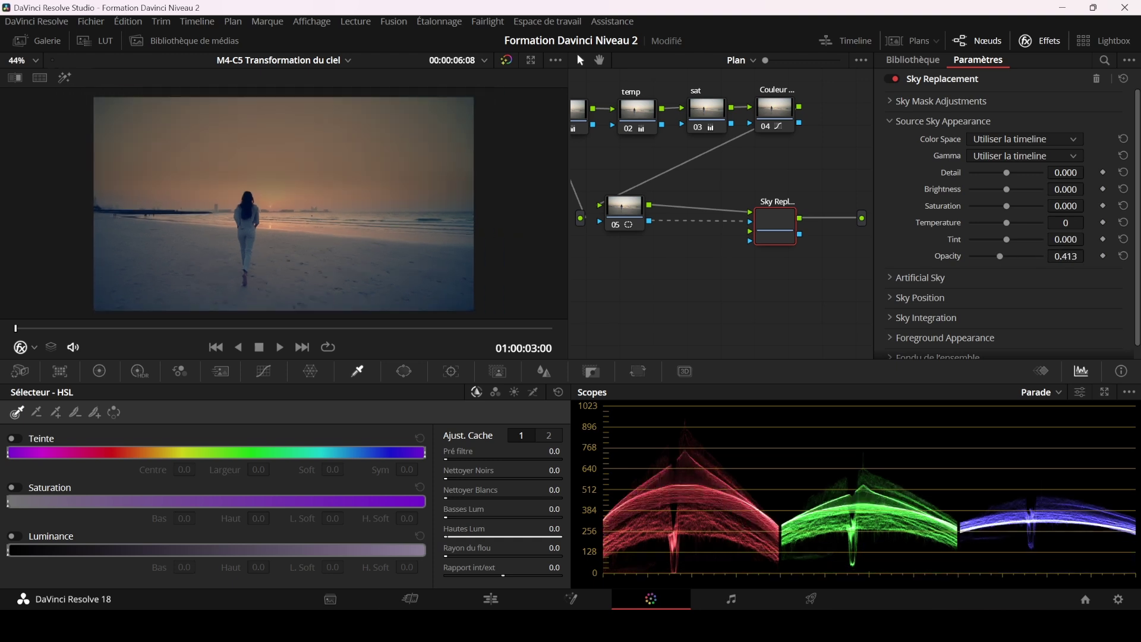
{"action": "key", "text": "ctrl+s"}
{"action": "scroll", "coordinate": [284, 204], "scroll_direction": "up", "scroll_amount": 1}
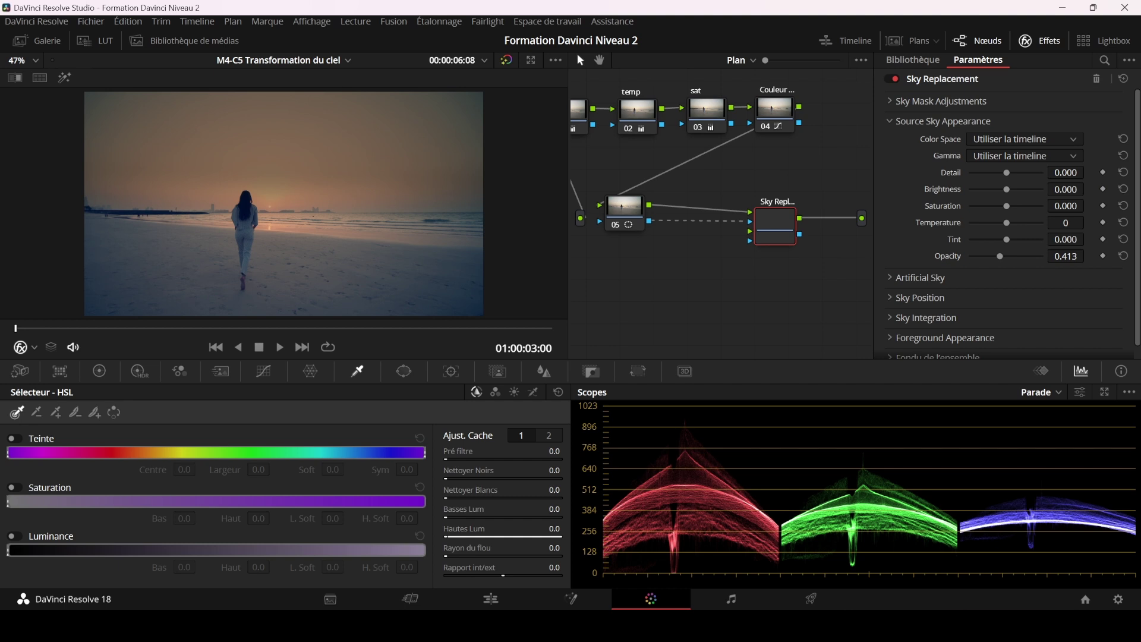
{"action": "left_click_drag", "start_coordinate": [1000, 256], "coordinate": [991, 256]}
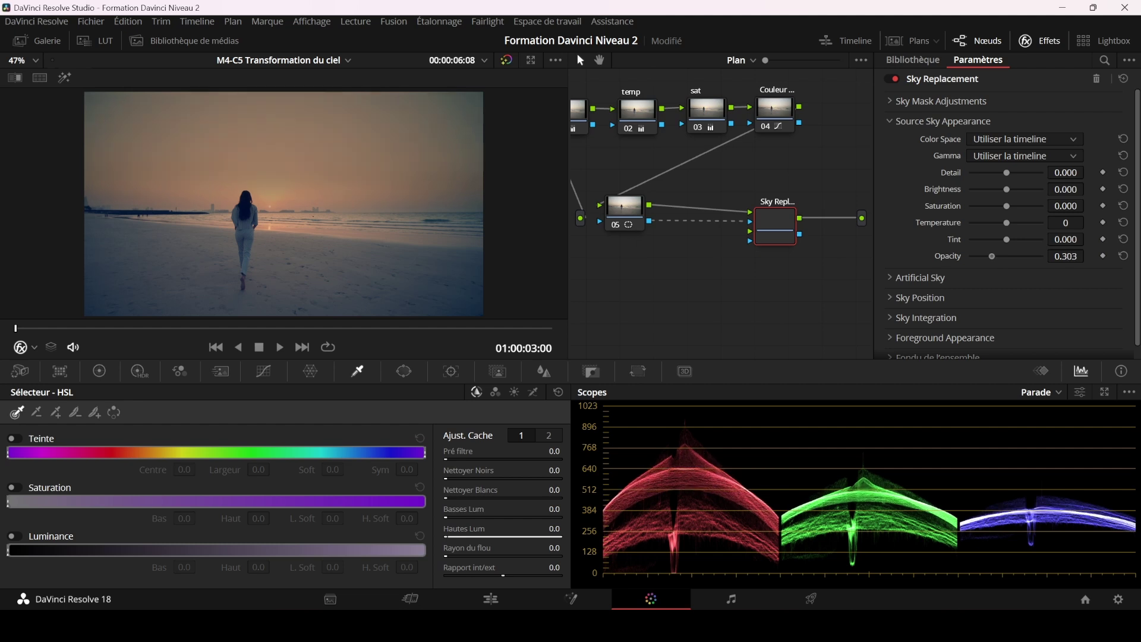
{"action": "left_click_drag", "start_coordinate": [991, 256], "coordinate": [990, 257]}
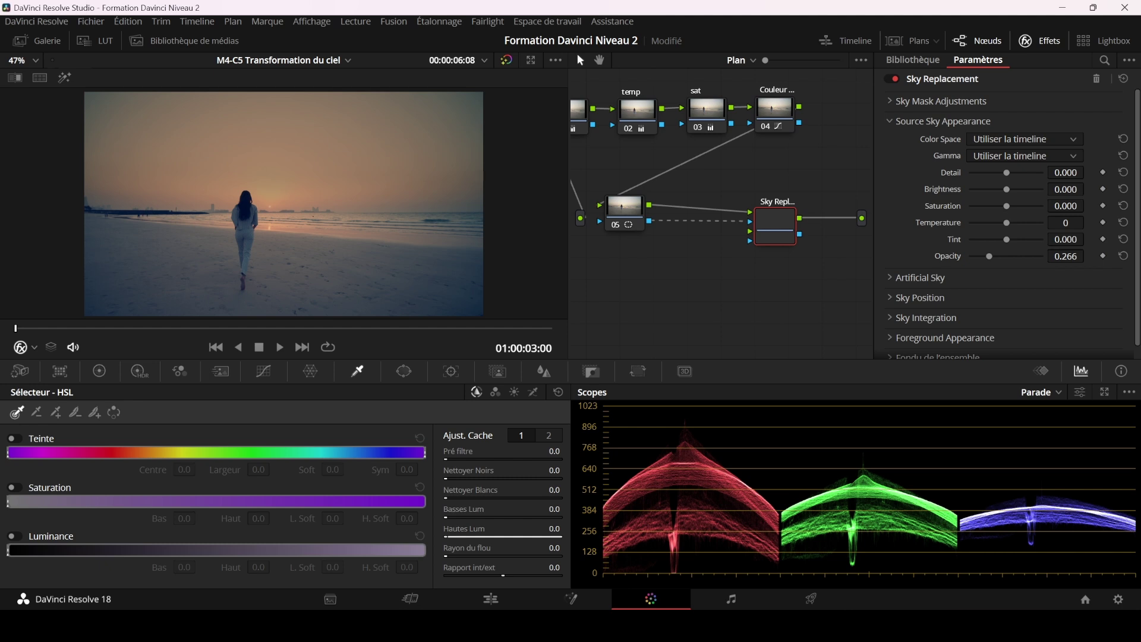
Try shifting the source sky's temperature, reset it, and collapse the Source Sky Appearance group.
{"action": "mouse_move", "coordinate": [1006, 223]}
{"action": "left_mouse_down"}
{"action": "mouse_move", "coordinate": [969, 223]}
{"action": "mouse_move", "coordinate": [1043, 223]}
{"action": "mouse_move", "coordinate": [1006, 223]}
{"action": "left_mouse_up"}
{"action": "left_click", "coordinate": [1123, 222]}
{"action": "left_click", "coordinate": [943, 121]}
Preview the artificial sky briefly, and set its Sky Opacity to 0.257.
{"action": "left_click", "coordinate": [920, 141]}
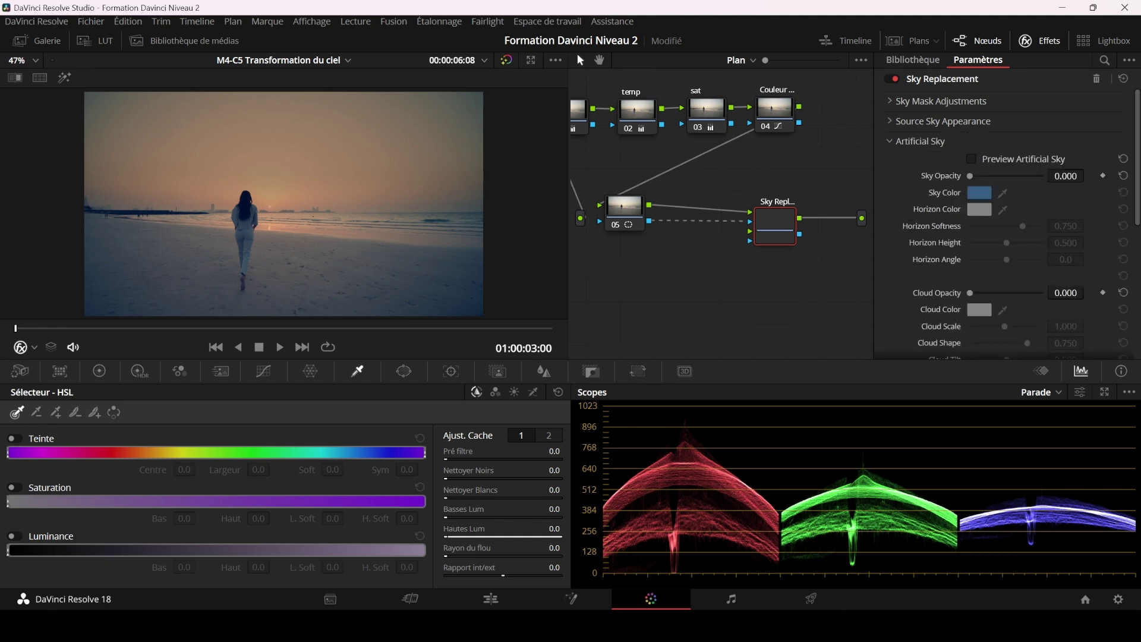
{"action": "left_click", "coordinate": [971, 159]}
{"action": "left_click", "coordinate": [972, 159]}
{"action": "left_click_drag", "start_coordinate": [1066, 176], "coordinate": [1101, 176]}
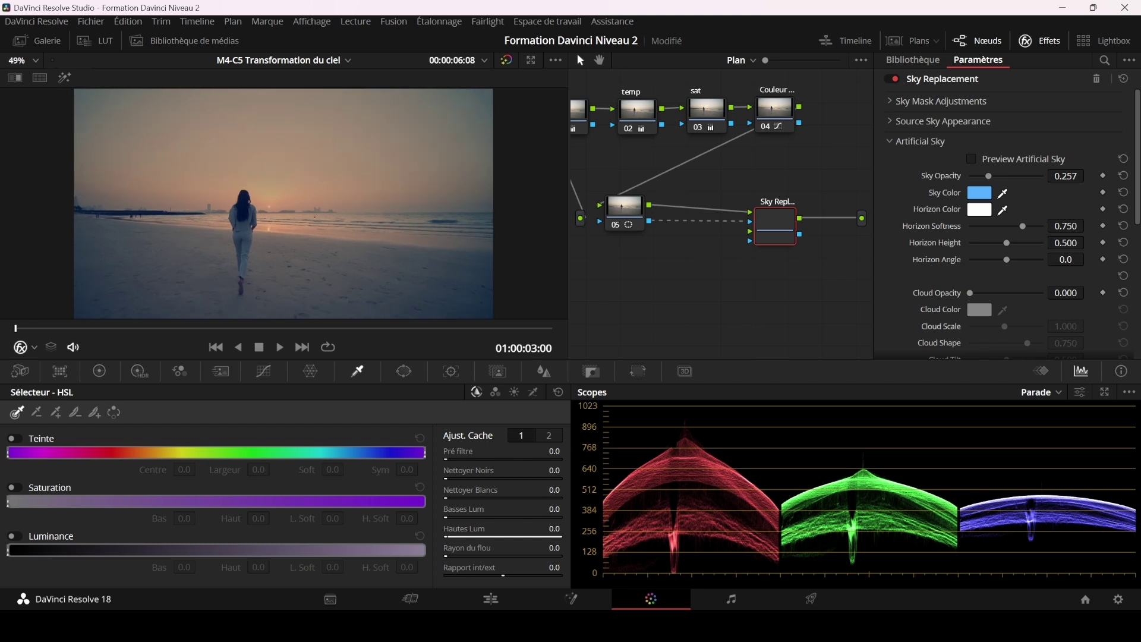
Raise the artificial sky's Sky Opacity to 0.349 and set its Sky Color to crimson #aa0d37.
{"action": "mouse_move", "coordinate": [988, 176]}
{"action": "left_mouse_down"}
{"action": "mouse_move", "coordinate": [1018, 176]}
{"action": "mouse_move", "coordinate": [995, 176]}
{"action": "left_mouse_up"}
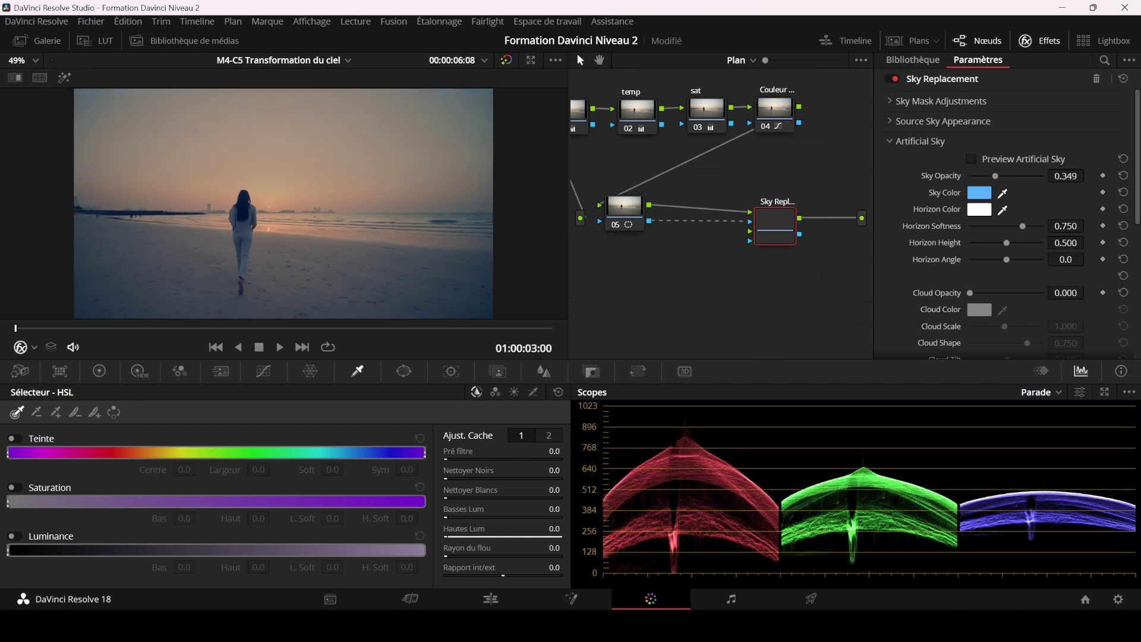
{"action": "left_click", "coordinate": [979, 192]}
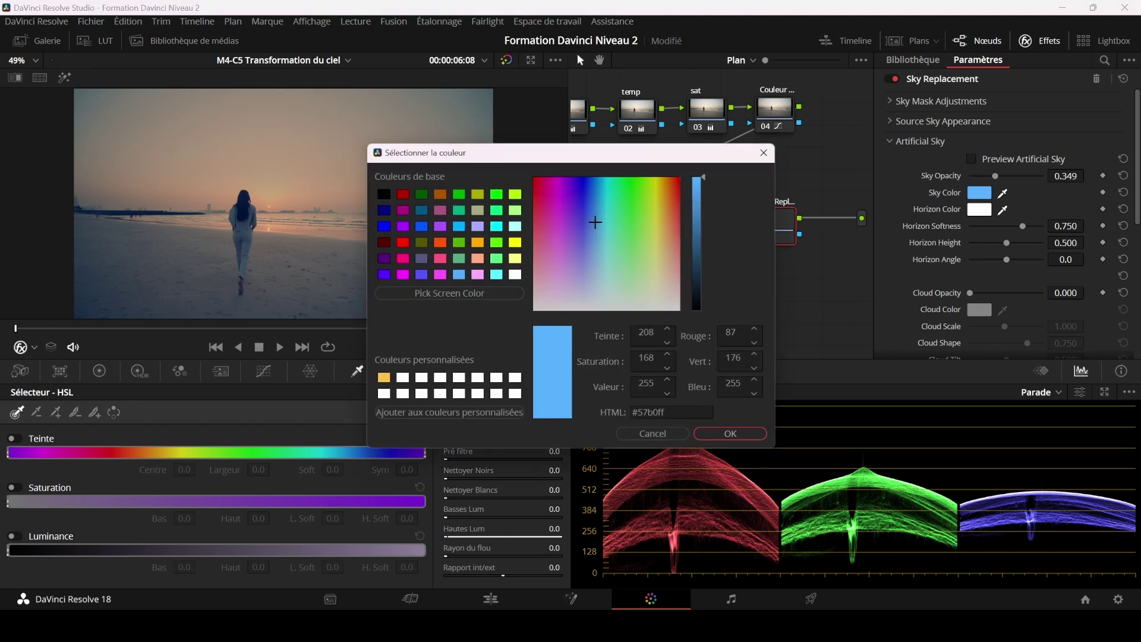
{"action": "left_click", "coordinate": [402, 194]}
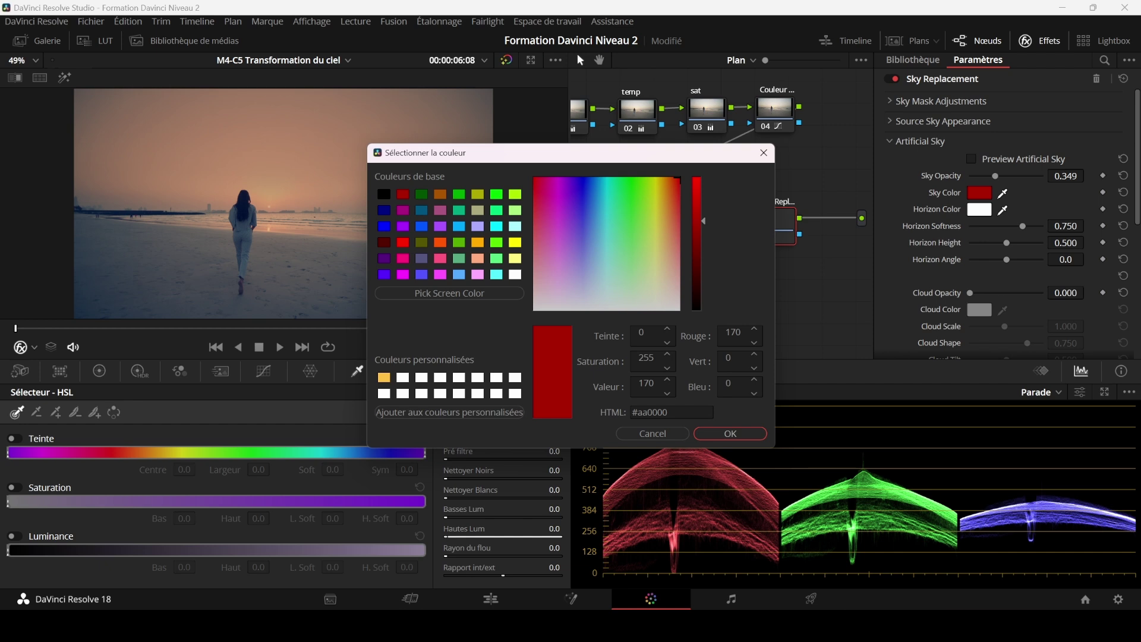
{"action": "left_click_drag", "start_coordinate": [678, 178], "coordinate": [660, 224]}
{"action": "left_click_drag", "start_coordinate": [571, 153], "coordinate": [700, 248]}
{"action": "left_click_drag", "start_coordinate": [773, 315], "coordinate": [744, 282]}
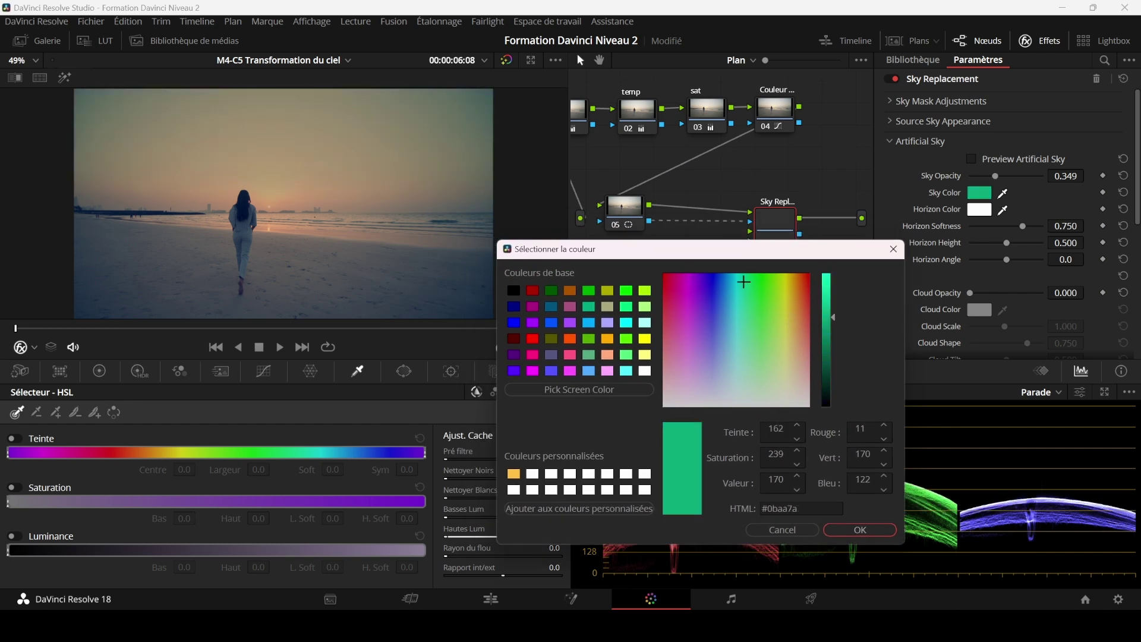
{"action": "left_click_drag", "start_coordinate": [743, 282], "coordinate": [670, 283]}
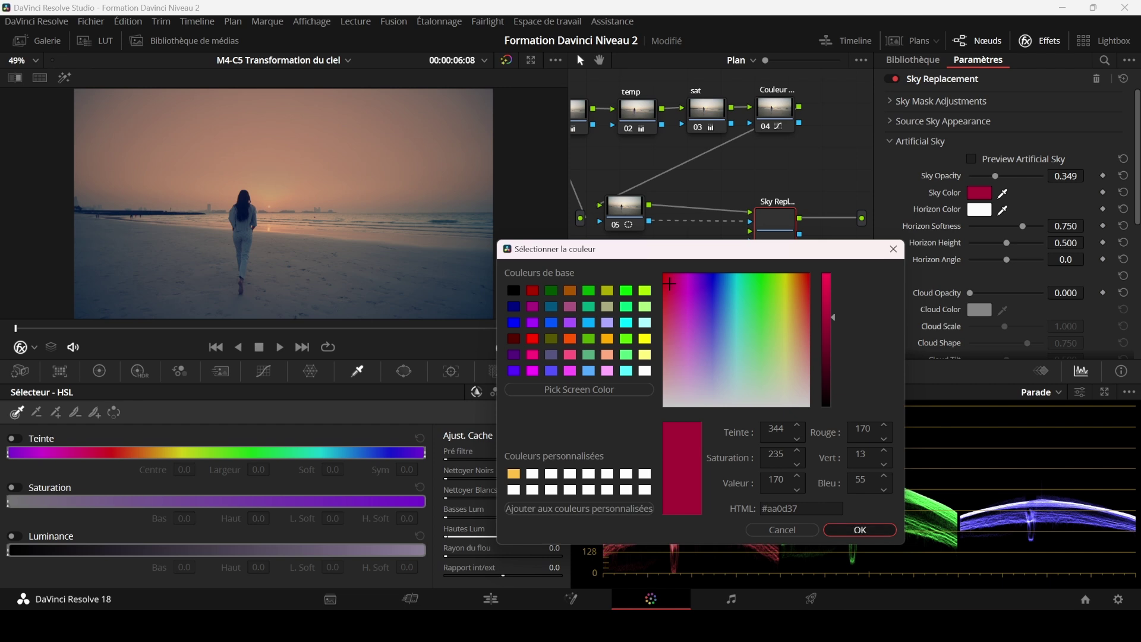
{"action": "left_click", "coordinate": [860, 530]}
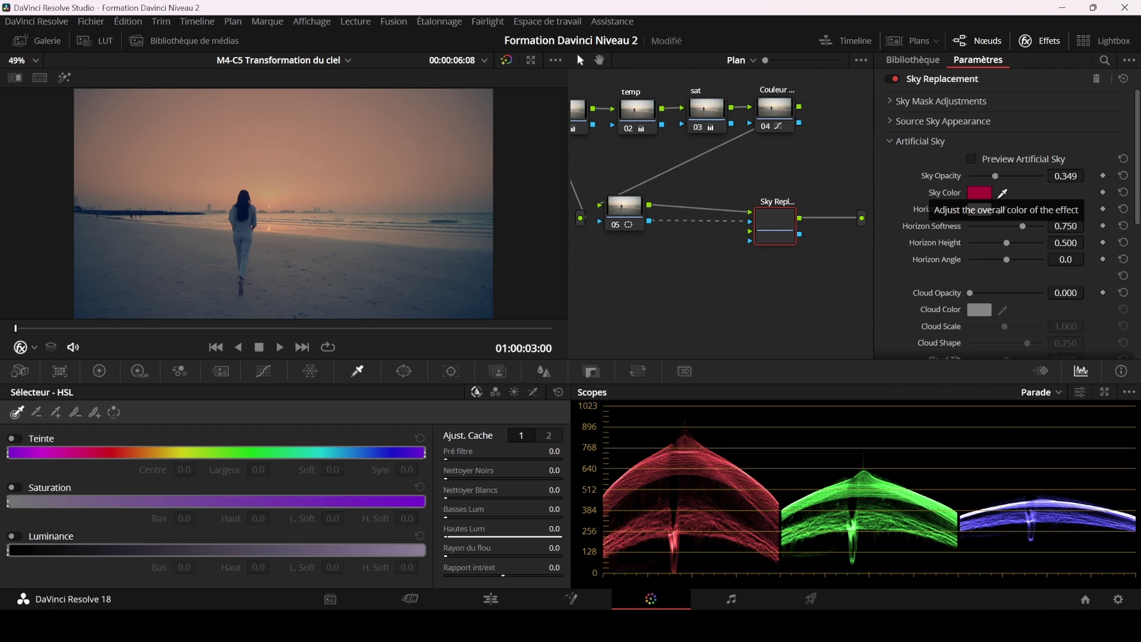
Try several colours for the artificial sky's Horizon Color and settle on bright yellow #f4ff29.
{"action": "left_click", "coordinate": [979, 209]}
{"action": "left_click_drag", "start_coordinate": [452, 153], "coordinate": [638, 200]}
{"action": "left_click", "coordinate": [842, 292]}
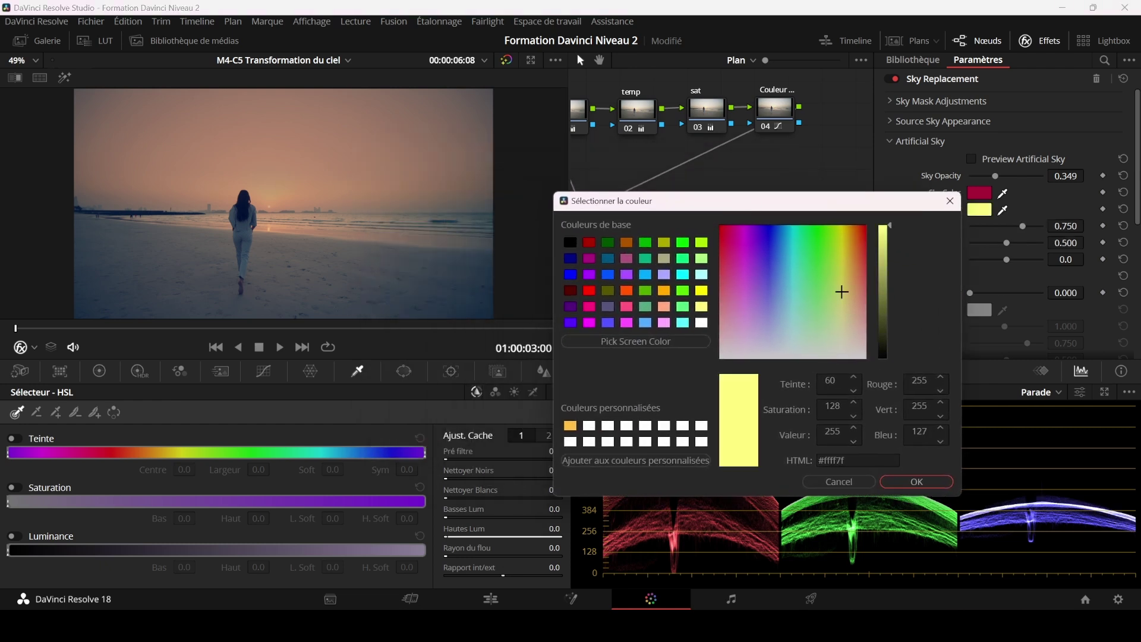
{"action": "mouse_move", "coordinate": [841, 292]}
{"action": "left_mouse_down"}
{"action": "mouse_move", "coordinate": [803, 313]}
{"action": "mouse_move", "coordinate": [858, 257]}
{"action": "mouse_move", "coordinate": [830, 303]}
{"action": "mouse_move", "coordinate": [833, 294]}
{"action": "left_mouse_up"}
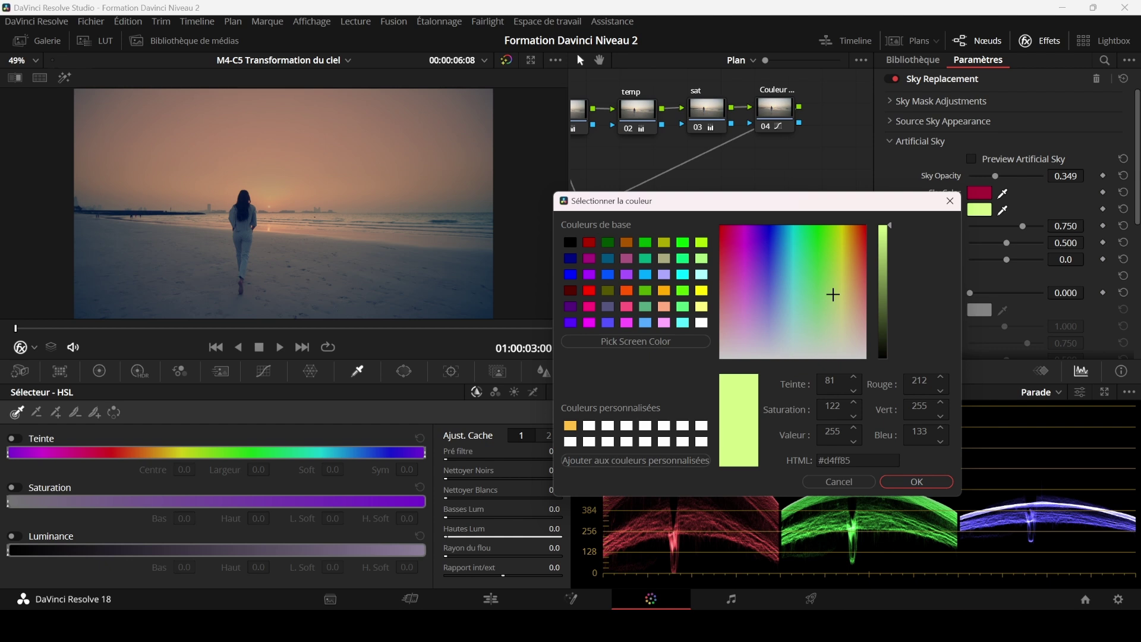
{"action": "left_click", "coordinate": [571, 242]}
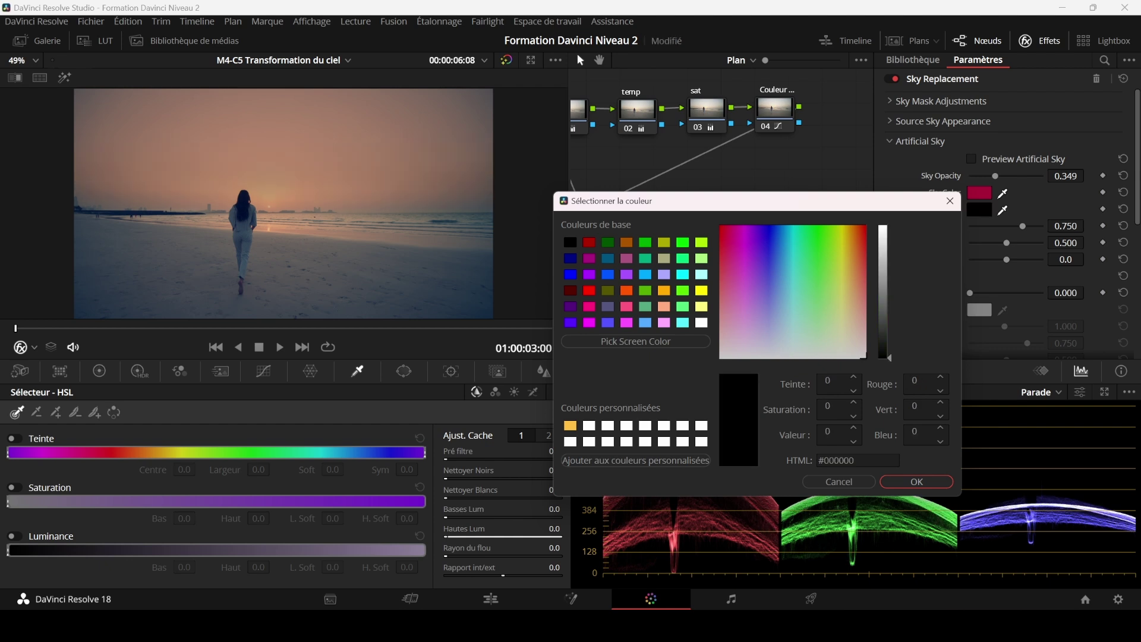
{"action": "left_click", "coordinate": [701, 307]}
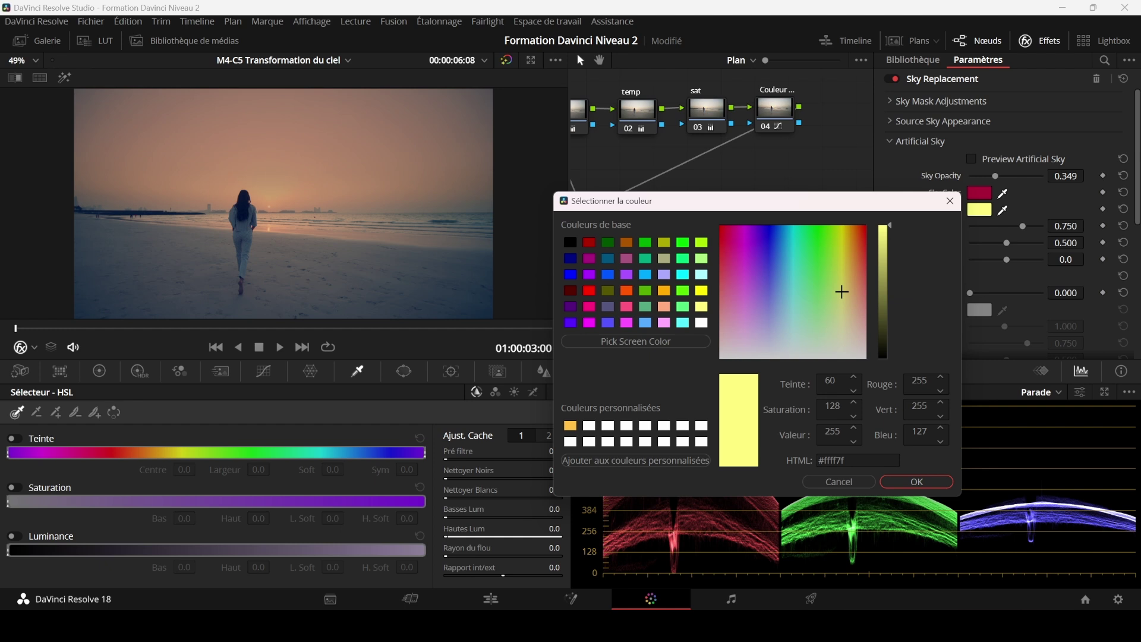
{"action": "left_click_drag", "start_coordinate": [842, 292], "coordinate": [841, 246]}
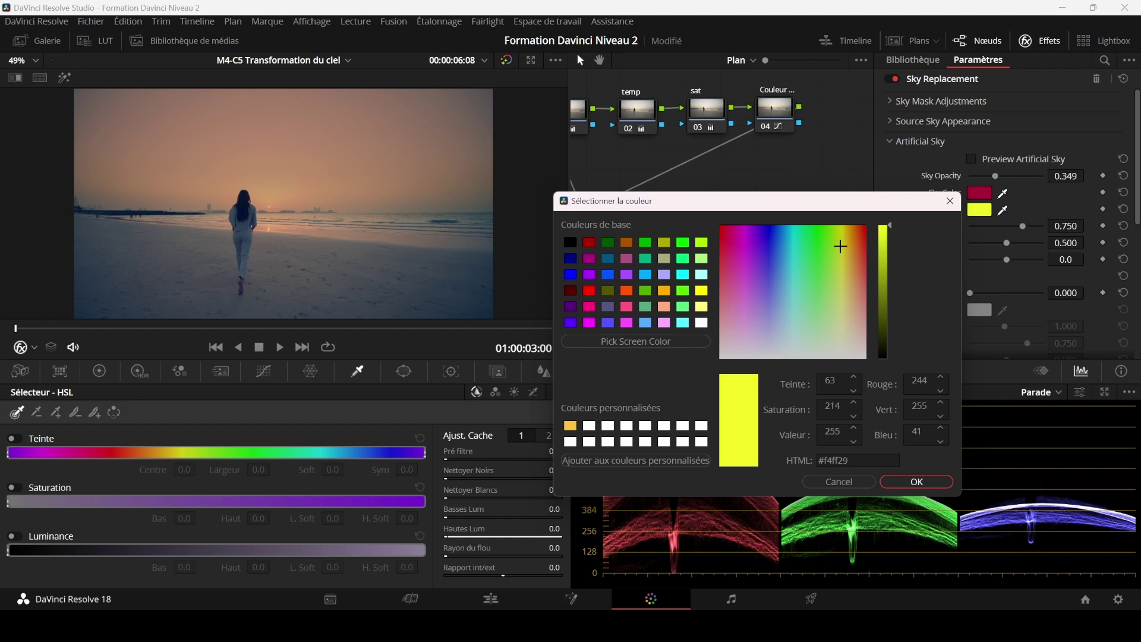
{"action": "key", "text": "Return"}
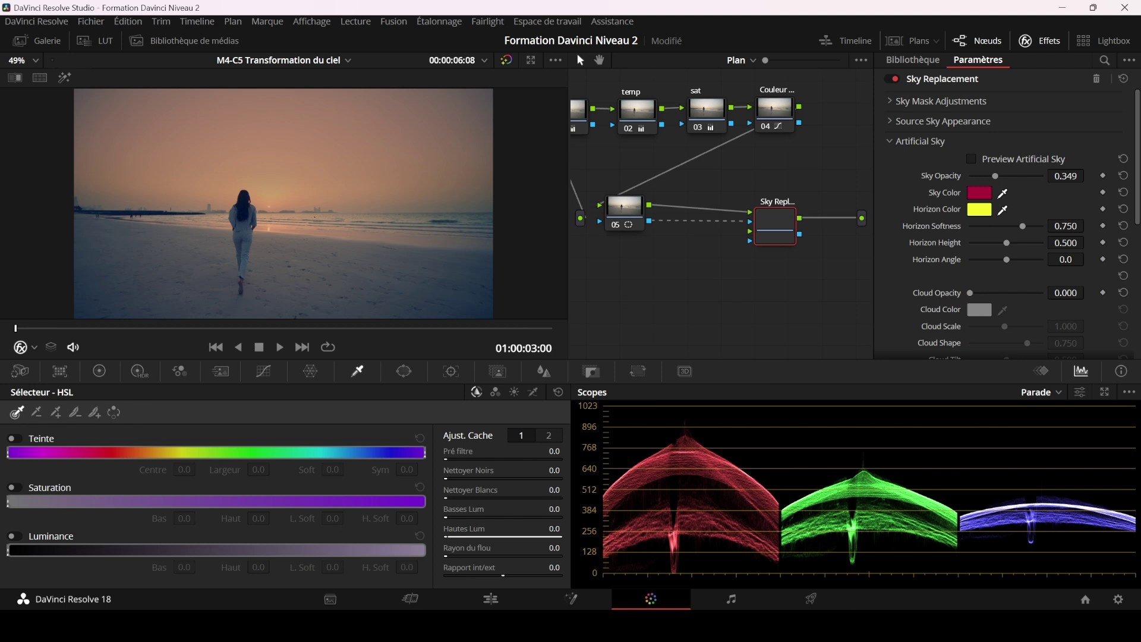
Compare minimum and higher Horizon Softness, settle on 0.694, and set the Horizon Height to 0.578.
{"action": "left_click_drag", "start_coordinate": [1022, 227], "coordinate": [970, 226]}
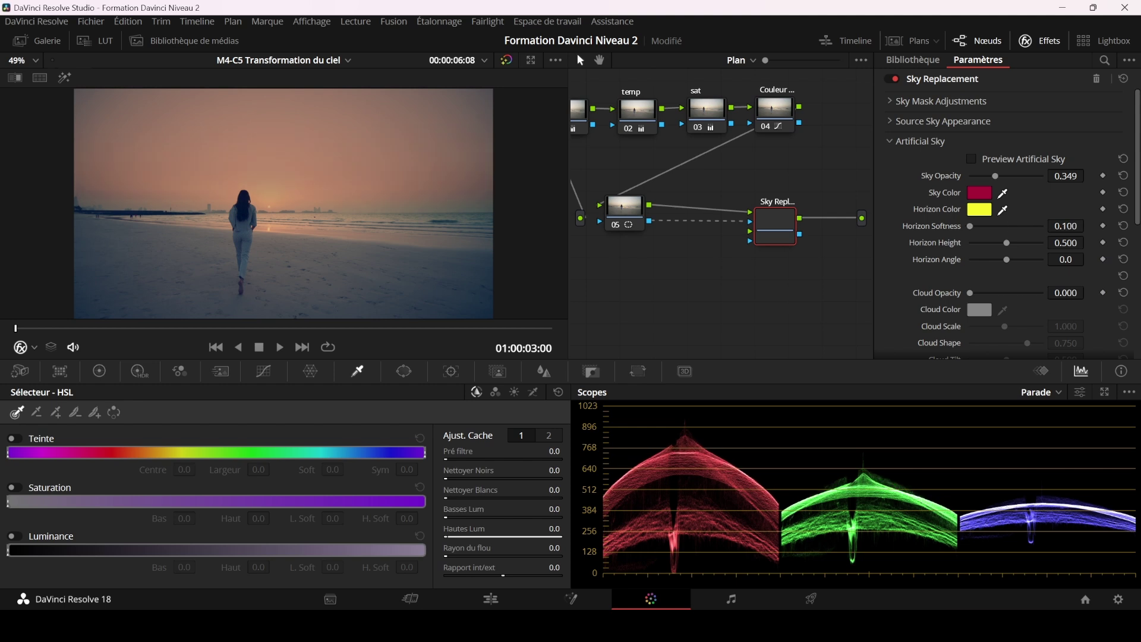
{"action": "scroll", "coordinate": [283, 203], "scroll_direction": "up", "scroll_amount": 2}
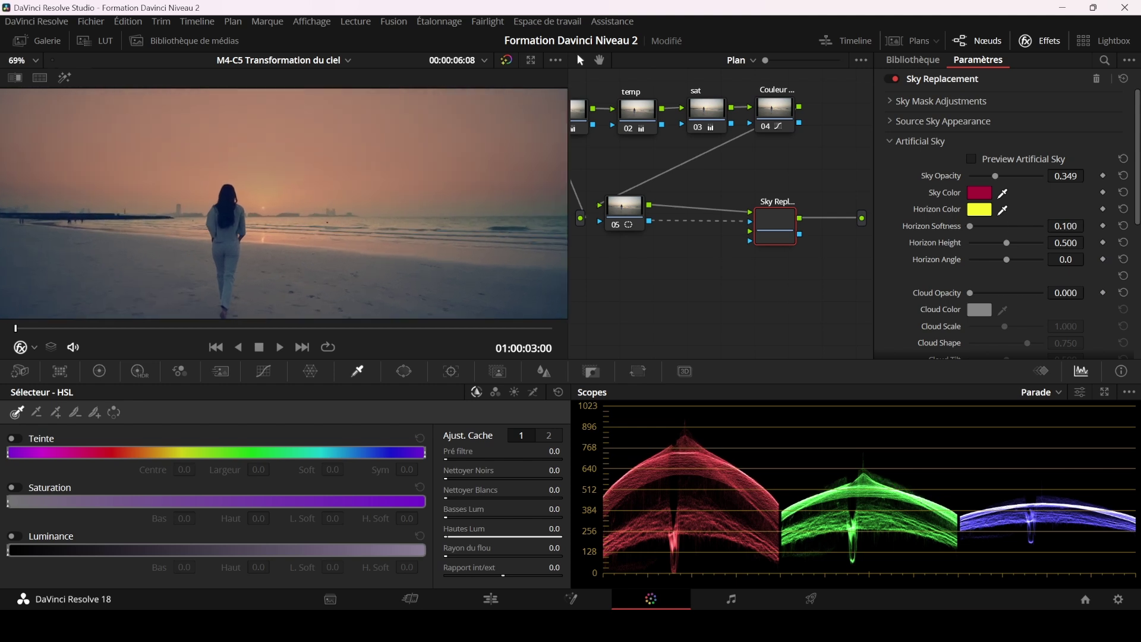
{"action": "left_click_drag", "start_coordinate": [970, 226], "coordinate": [1018, 227]}
{"action": "scroll", "coordinate": [283, 204], "scroll_direction": "down", "scroll_amount": 2}
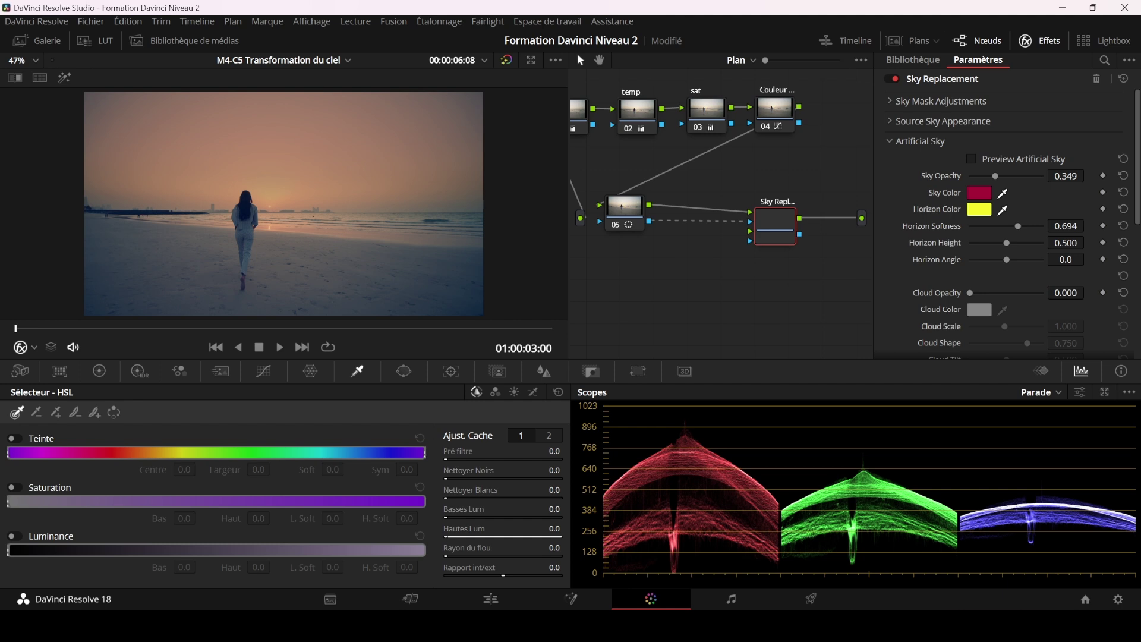
{"action": "mouse_move", "coordinate": [1006, 243]}
{"action": "left_mouse_down"}
{"action": "mouse_move", "coordinate": [1030, 243]}
{"action": "mouse_move", "coordinate": [1012, 243]}
{"action": "left_mouse_up"}
{"action": "scroll", "coordinate": [284, 203], "scroll_direction": "up", "scroll_amount": 1}
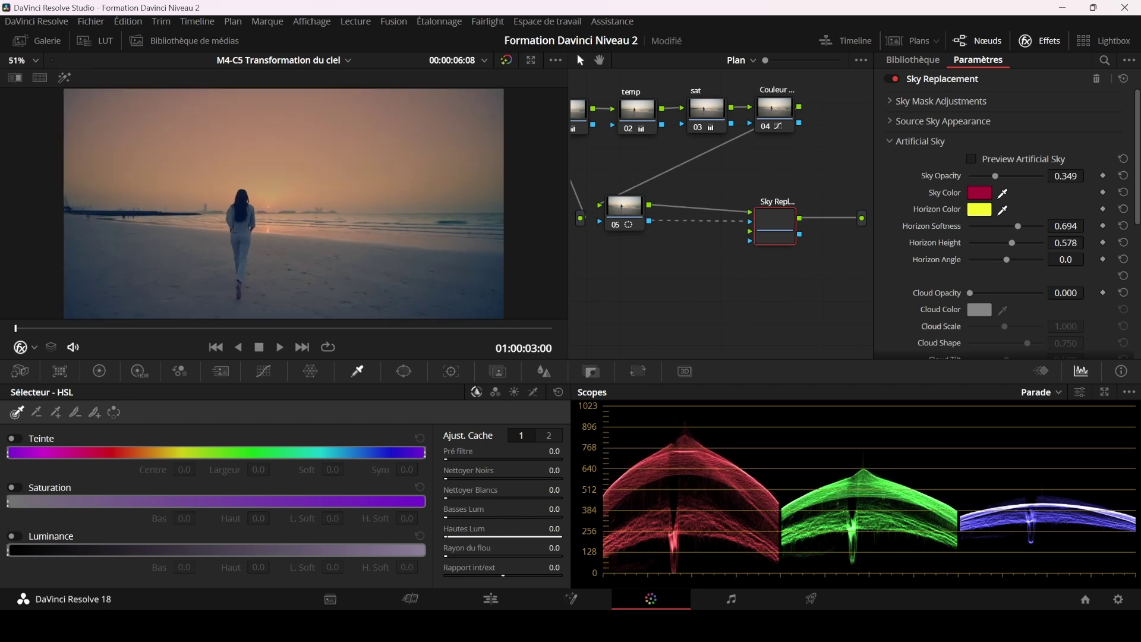
Try Horizon Angle values of 14.0 and -90.0 on the artificial sky, resetting the angle after each.
{"action": "mouse_move", "coordinate": [1006, 260]}
{"action": "left_mouse_down"}
{"action": "mouse_move", "coordinate": [970, 259]}
{"action": "mouse_move", "coordinate": [1012, 260]}
{"action": "left_mouse_up"}
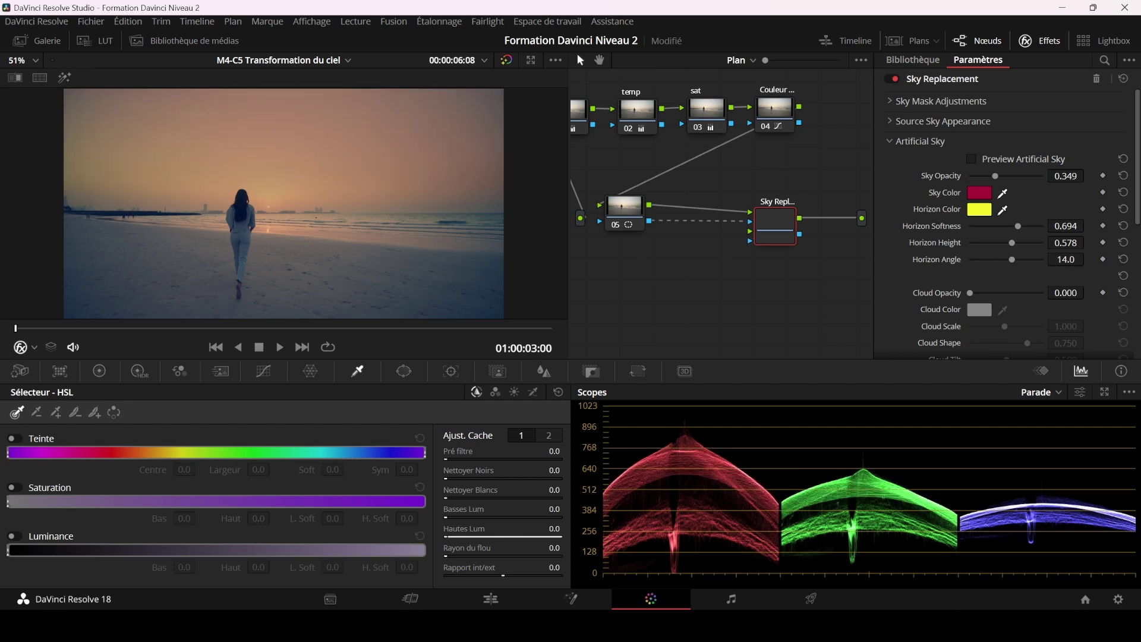
{"action": "scroll", "coordinate": [284, 203], "scroll_direction": "up", "scroll_amount": 1}
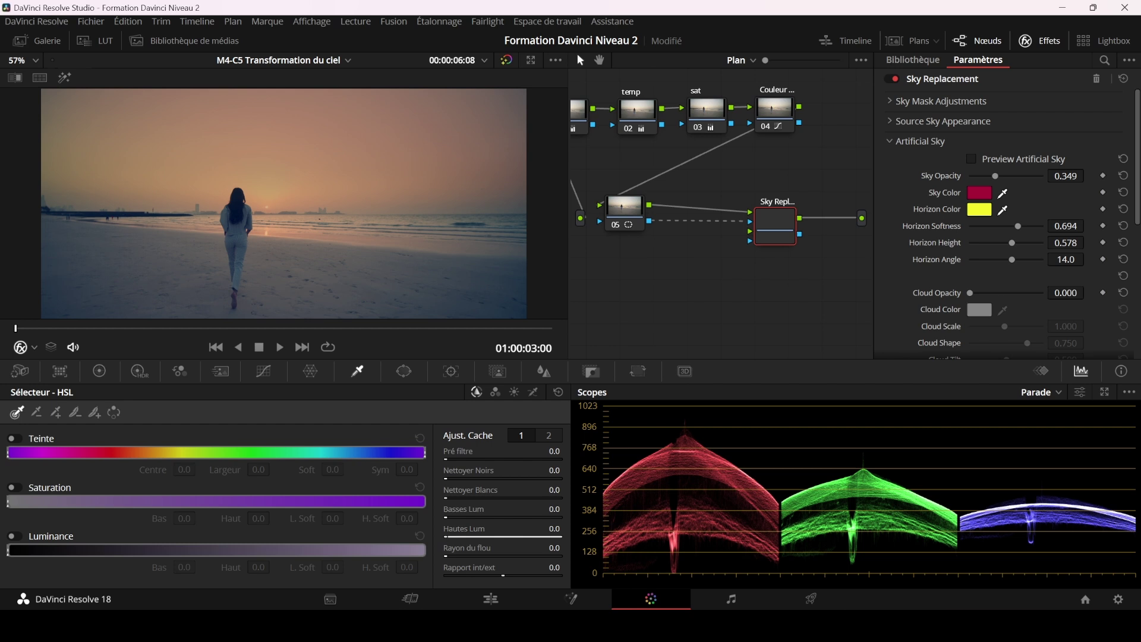
{"action": "scroll", "coordinate": [283, 204], "scroll_direction": "down", "scroll_amount": 2}
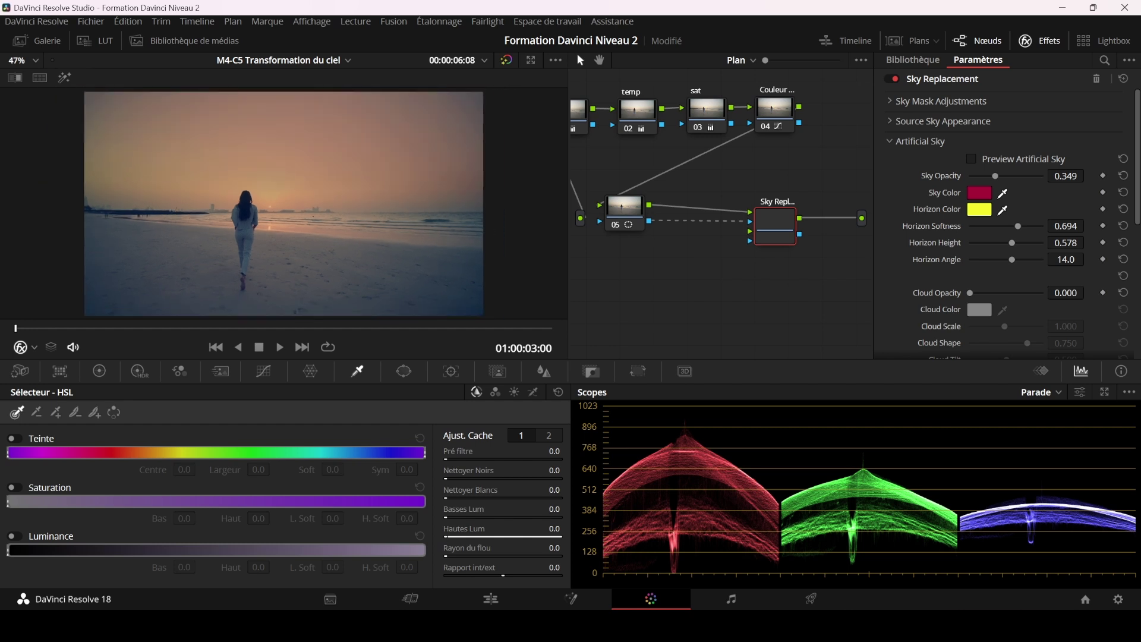
{"action": "left_click", "coordinate": [1124, 260]}
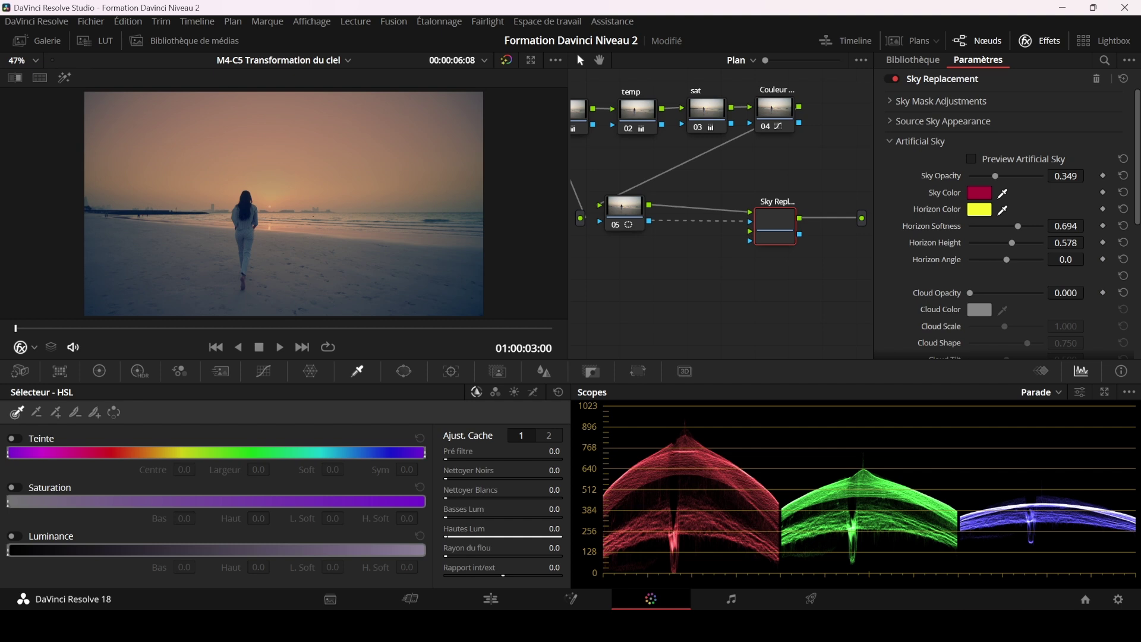
{"action": "left_click_drag", "start_coordinate": [1006, 259], "coordinate": [970, 259]}
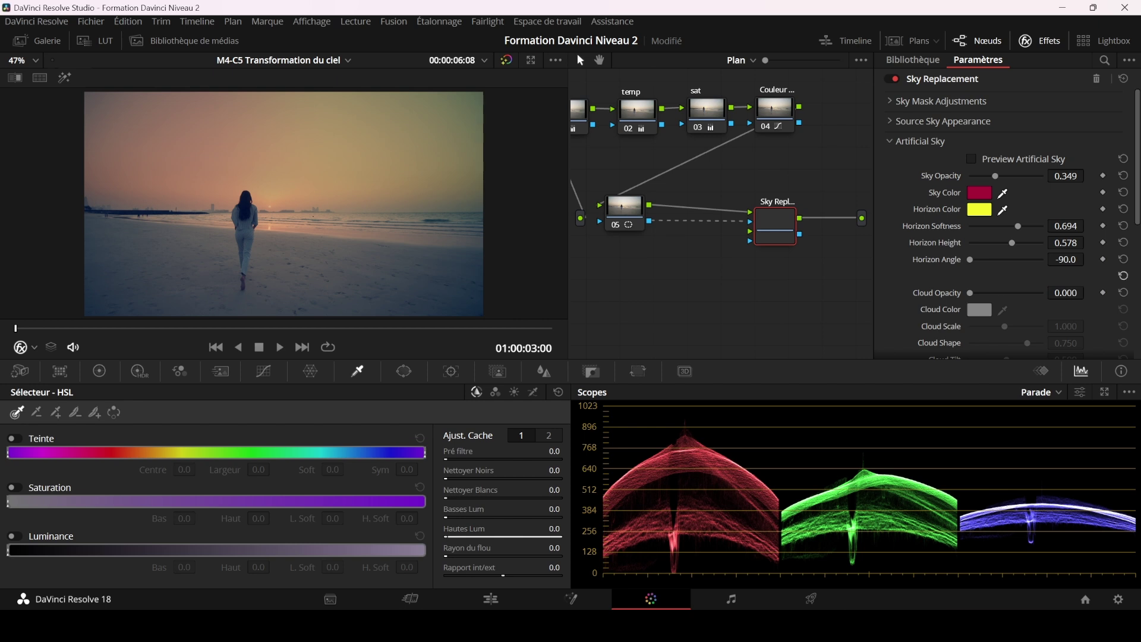
{"action": "left_click", "coordinate": [1123, 259]}
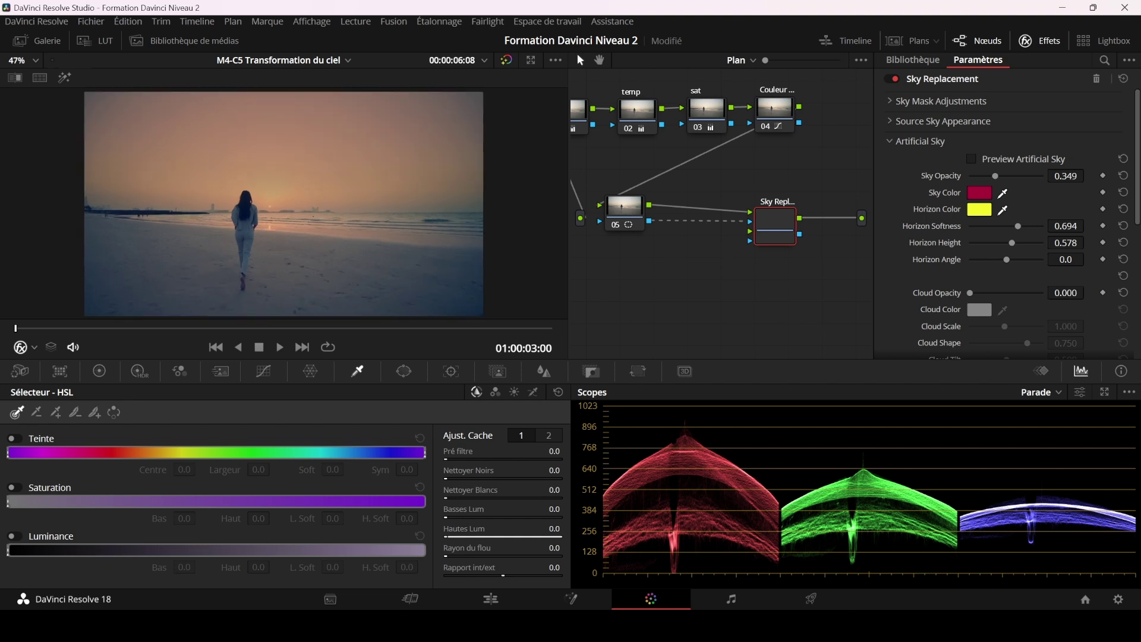
Raise the artificial sky's Sky Opacity to 0.826 and lower the source sky's Opacity to 0.220.
{"action": "left_click_drag", "start_coordinate": [995, 176], "coordinate": [1030, 176]}
{"action": "left_click", "coordinate": [920, 141]}
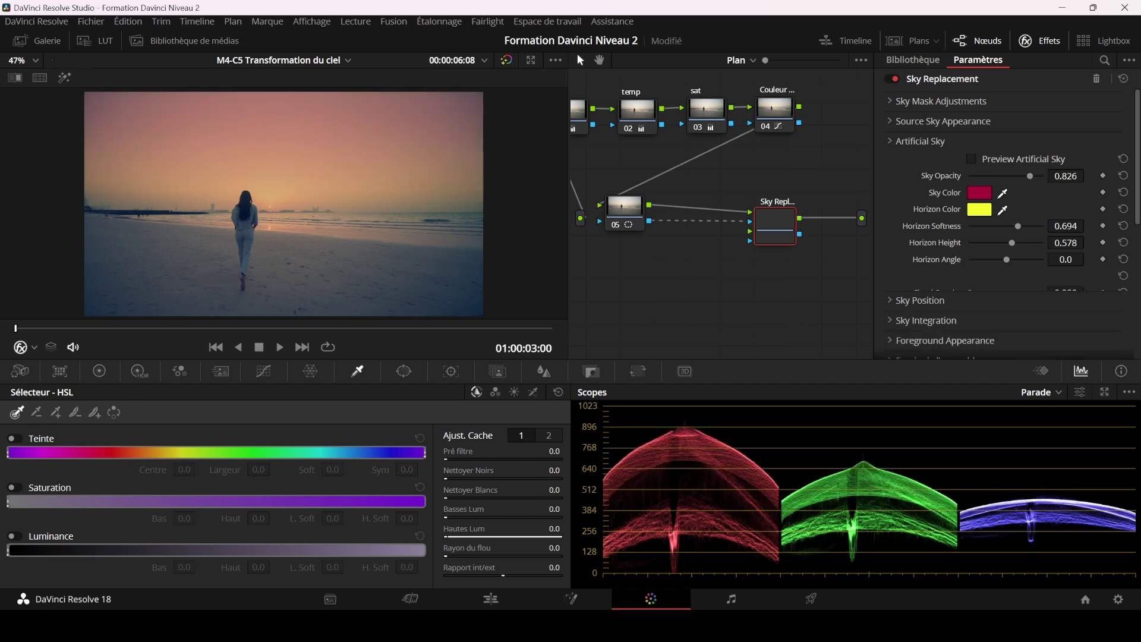
{"action": "left_click", "coordinate": [943, 120]}
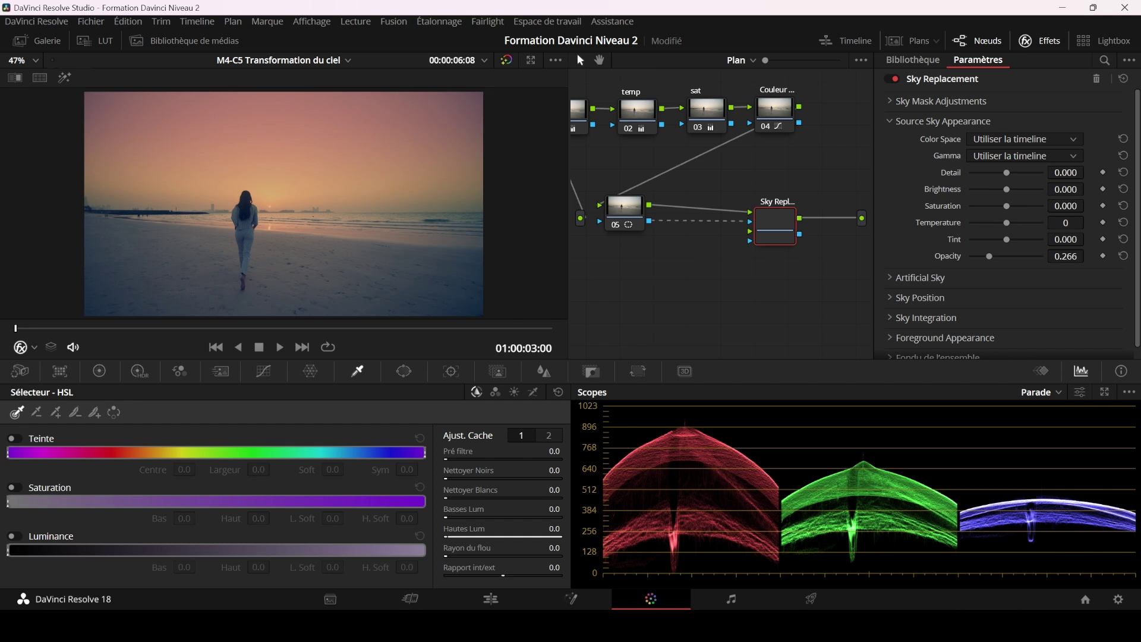
{"action": "mouse_move", "coordinate": [989, 256]}
{"action": "left_mouse_down"}
{"action": "mouse_move", "coordinate": [1004, 257]}
{"action": "mouse_move", "coordinate": [986, 256]}
{"action": "left_mouse_up"}
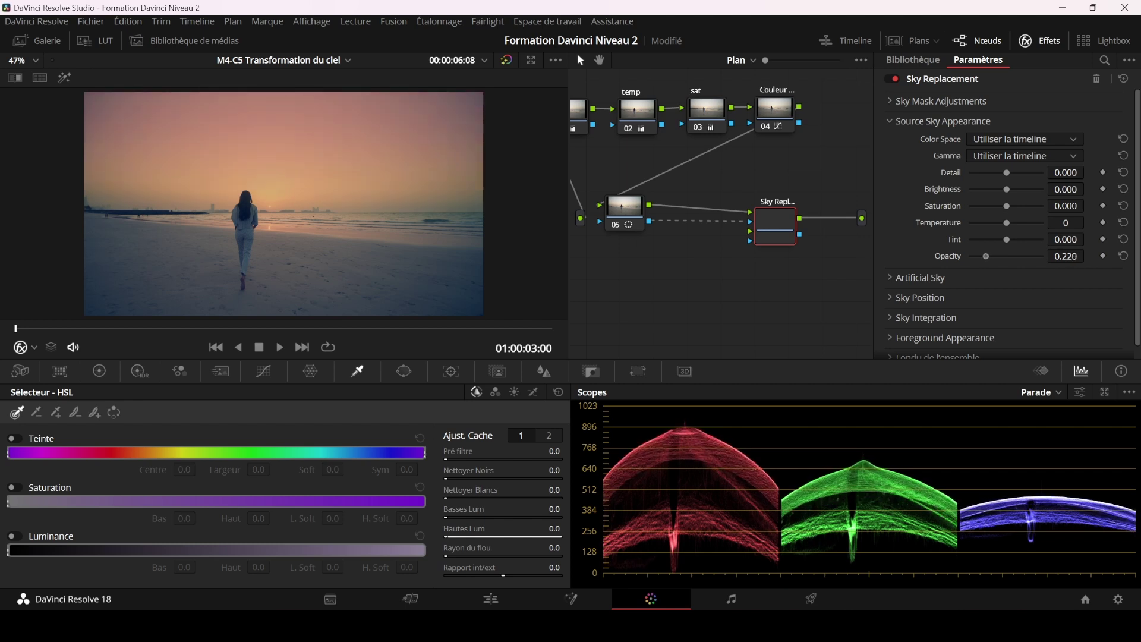
{"action": "left_click", "coordinate": [942, 121]}
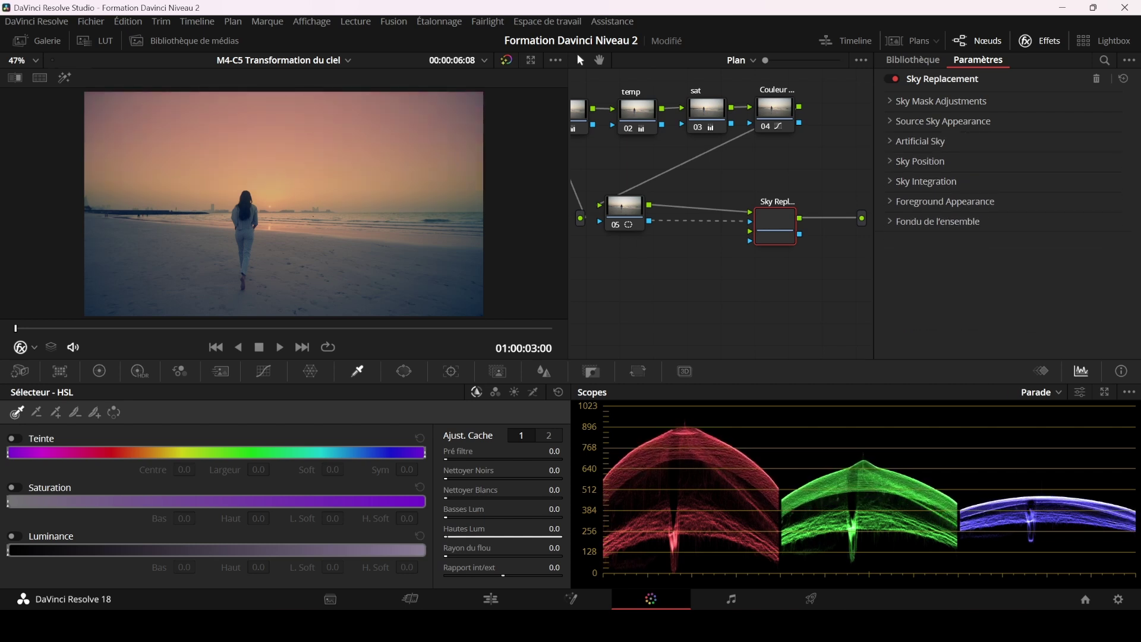
{"action": "left_click", "coordinate": [920, 141]}
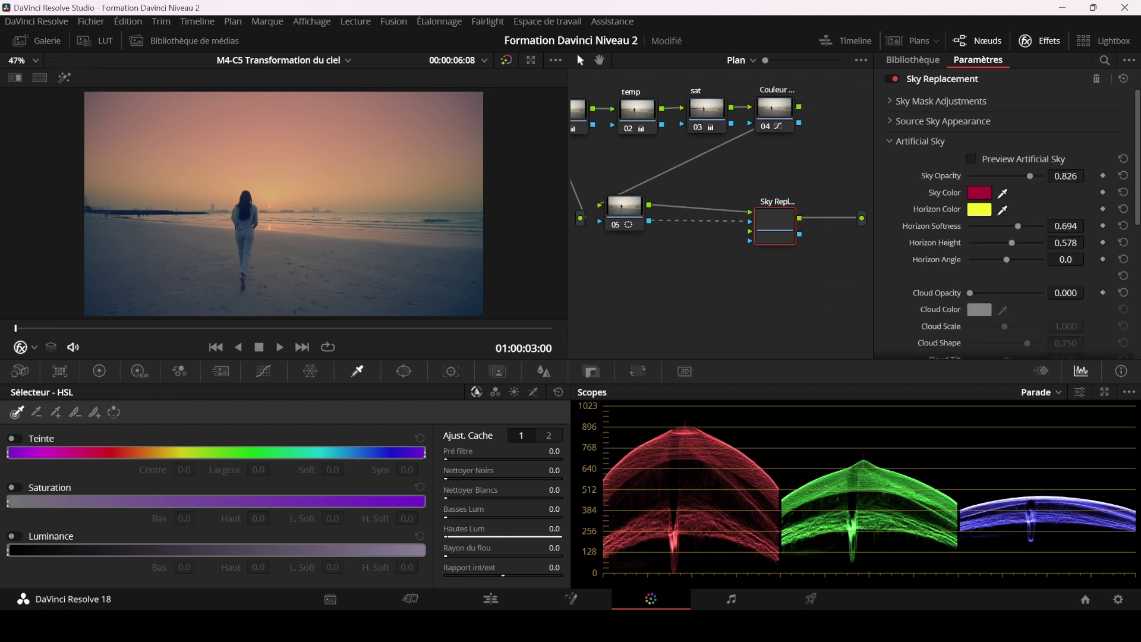
{"action": "left_click_drag", "start_coordinate": [1030, 176], "coordinate": [1030, 176]}
{"action": "left_click", "coordinate": [920, 141]}
Set the sky position's Match Motion to Track Original Sky and collapse the Sky Position group.
{"action": "left_click", "coordinate": [920, 162]}
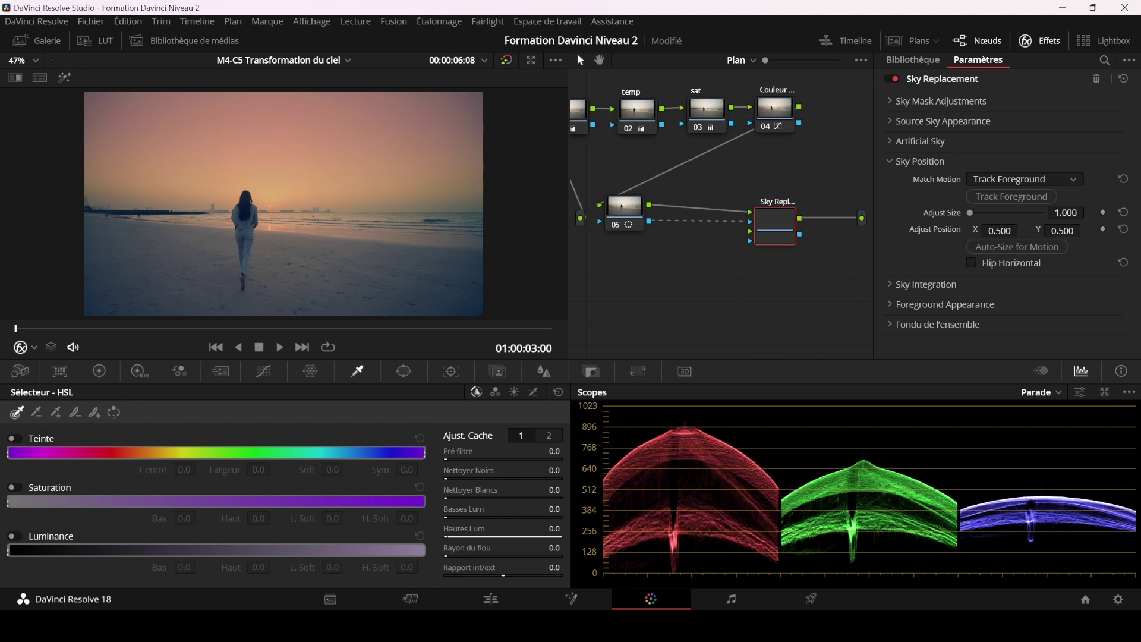
{"action": "left_click", "coordinate": [1025, 179]}
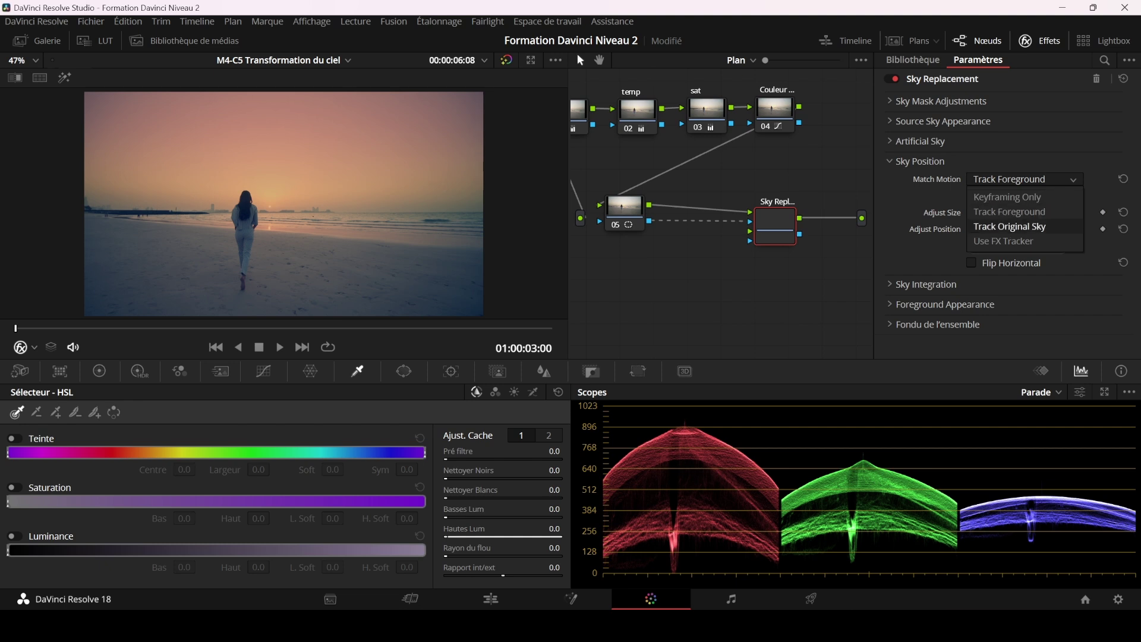
{"action": "left_click", "coordinate": [1009, 226]}
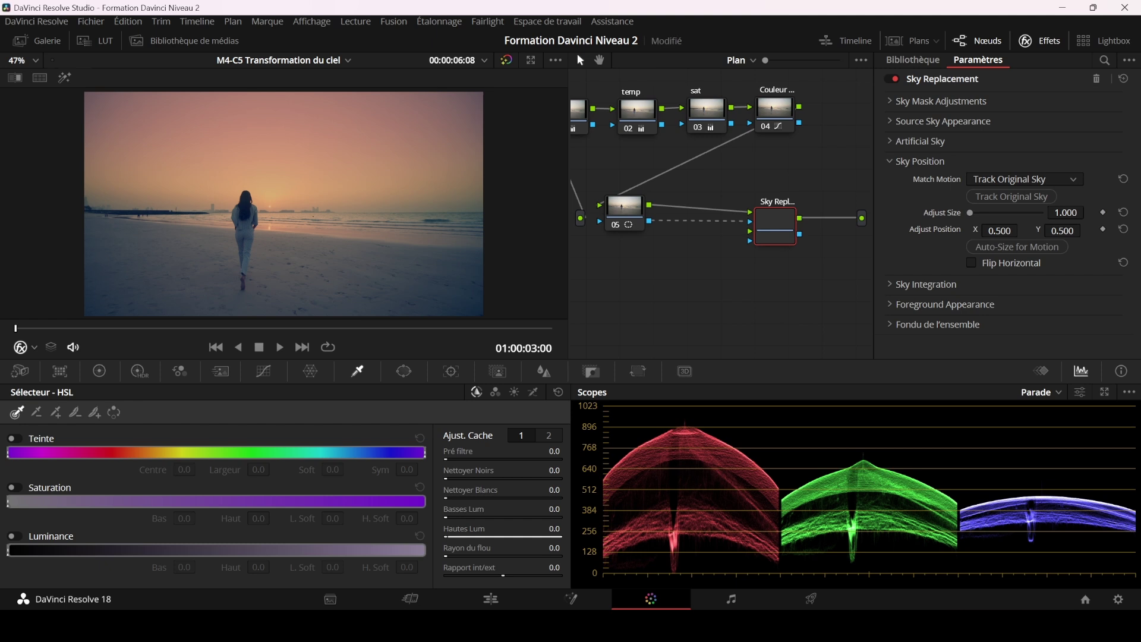
{"action": "key", "text": "space"}
{"action": "left_click", "coordinate": [891, 161]}
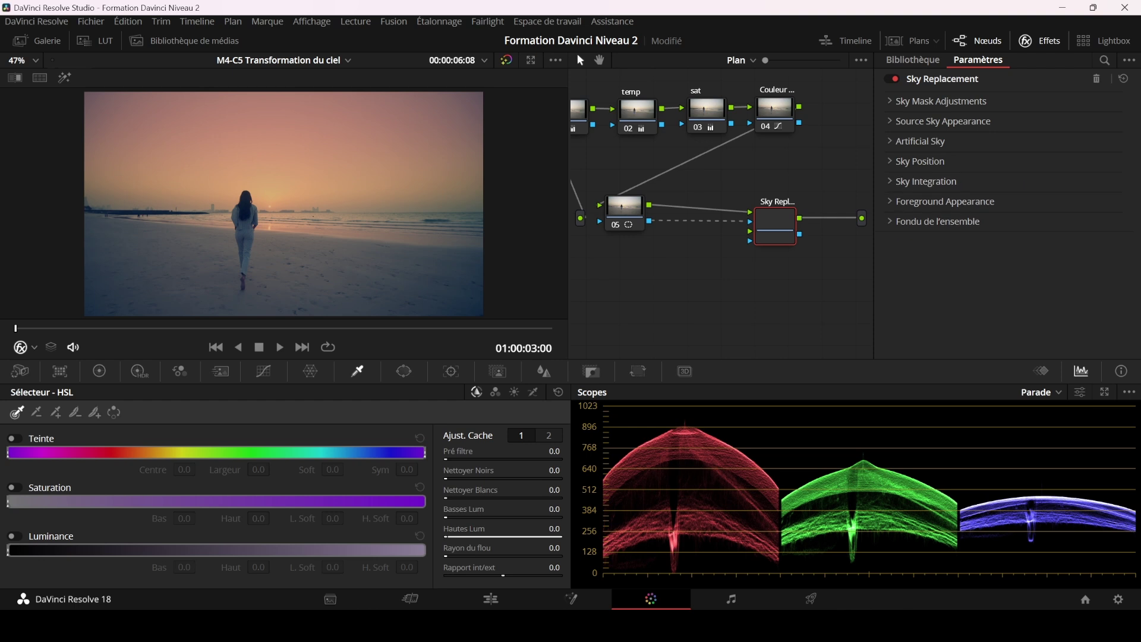
Check the Sky Integration settings briefly, and raise the artificial sky's Cloud Opacity to 0.413.
{"action": "left_click", "coordinate": [890, 181]}
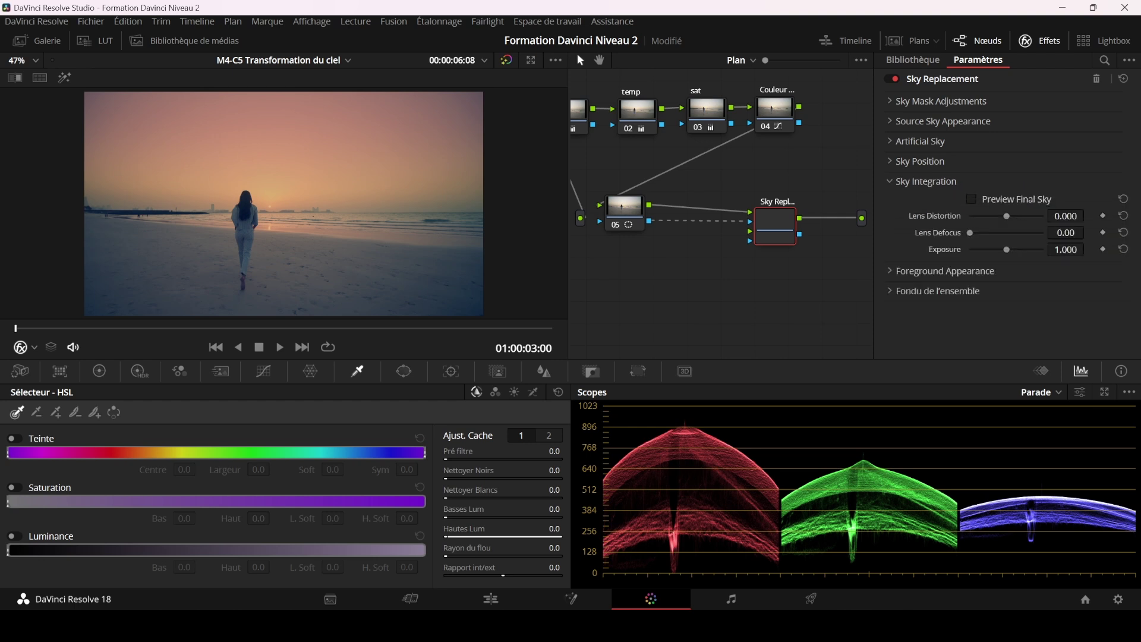
{"action": "left_click", "coordinate": [891, 181]}
{"action": "left_click", "coordinate": [890, 141]}
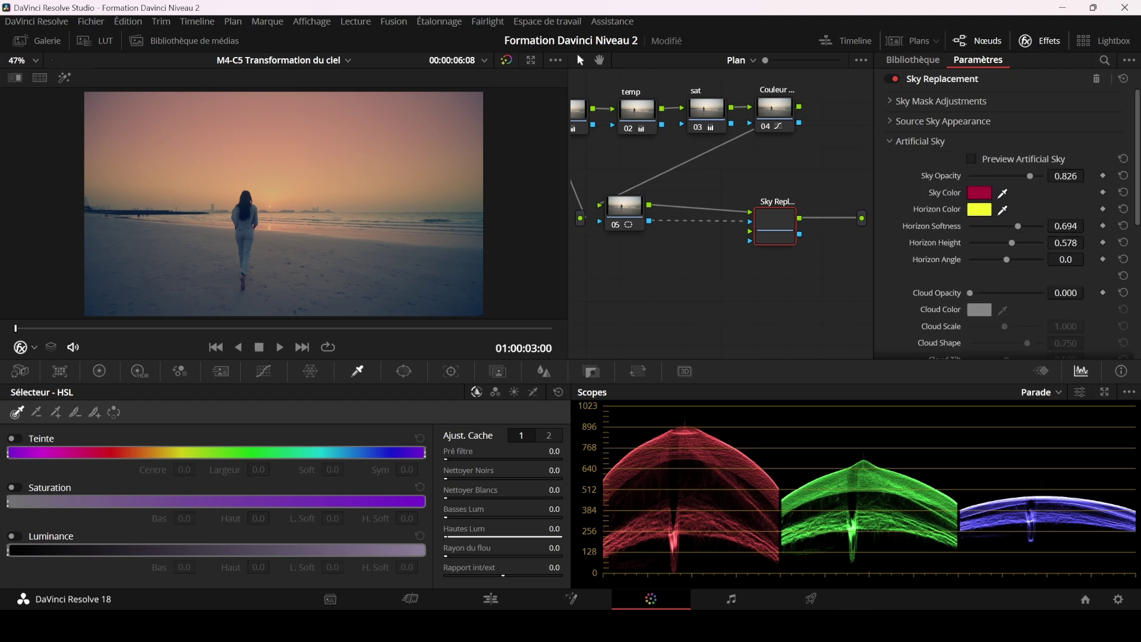
{"action": "scroll", "coordinate": [1007, 226], "scroll_direction": "down", "scroll_amount": 1}
{"action": "scroll", "coordinate": [1007, 226], "scroll_direction": "down", "scroll_amount": 1}
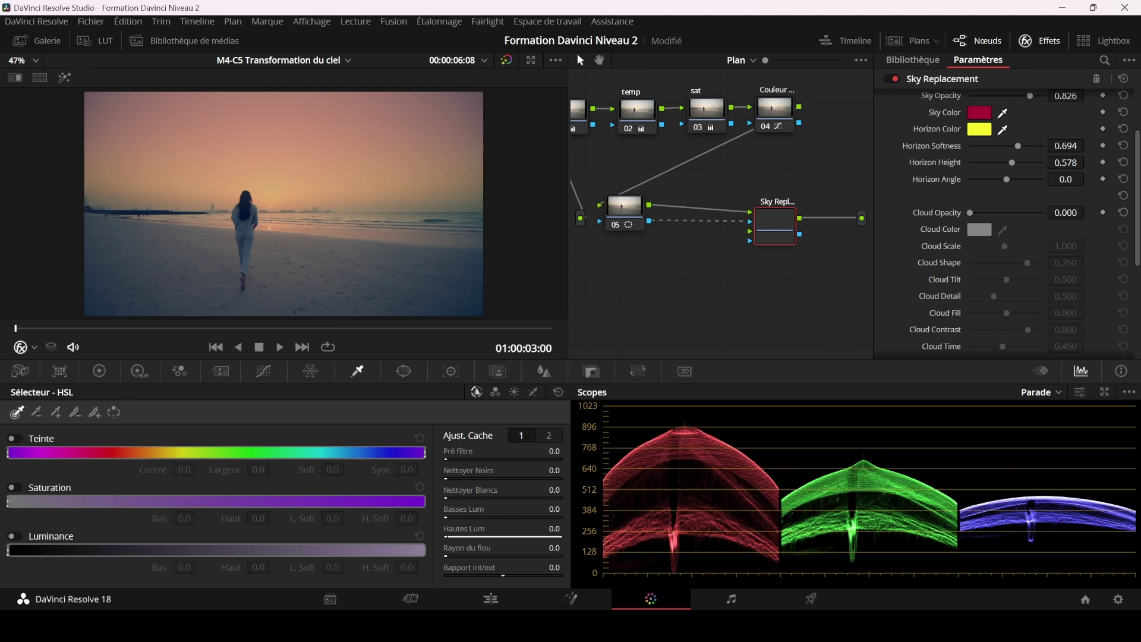
{"action": "left_click_drag", "start_coordinate": [970, 212], "coordinate": [999, 212]}
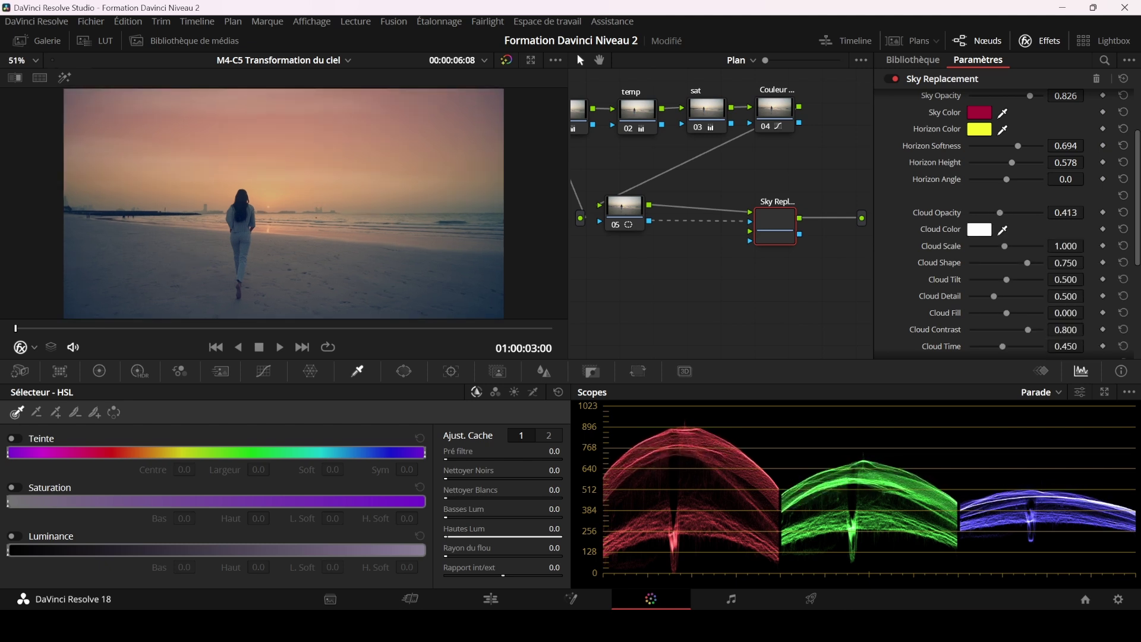
Dismiss the Critical Exception dialog with Tout ignorer and lower the artificial sky's Cloud Opacity to 0.376.
{"action": "left_click", "coordinate": [485, 359]}
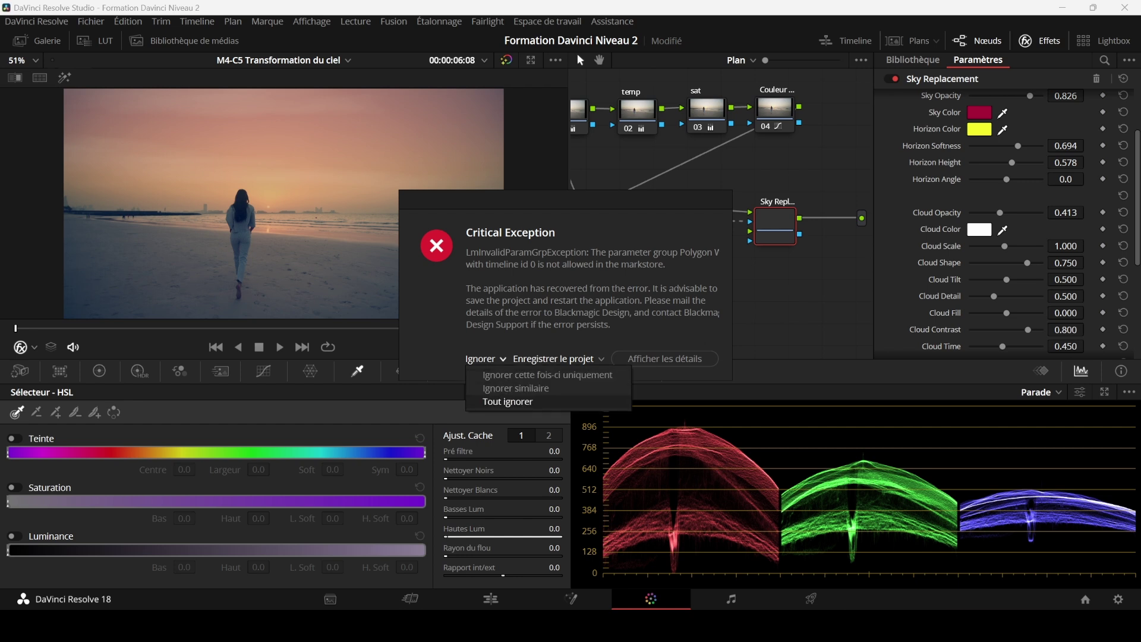
{"action": "left_click", "coordinate": [508, 402]}
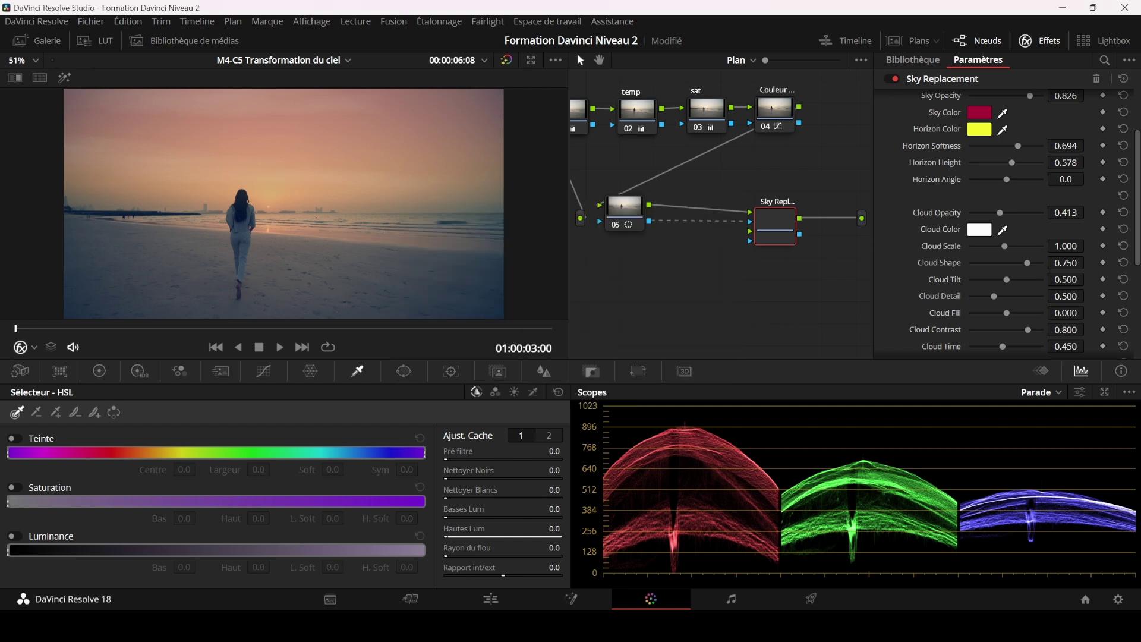
{"action": "scroll", "coordinate": [284, 204], "scroll_direction": "down", "scroll_amount": 3}
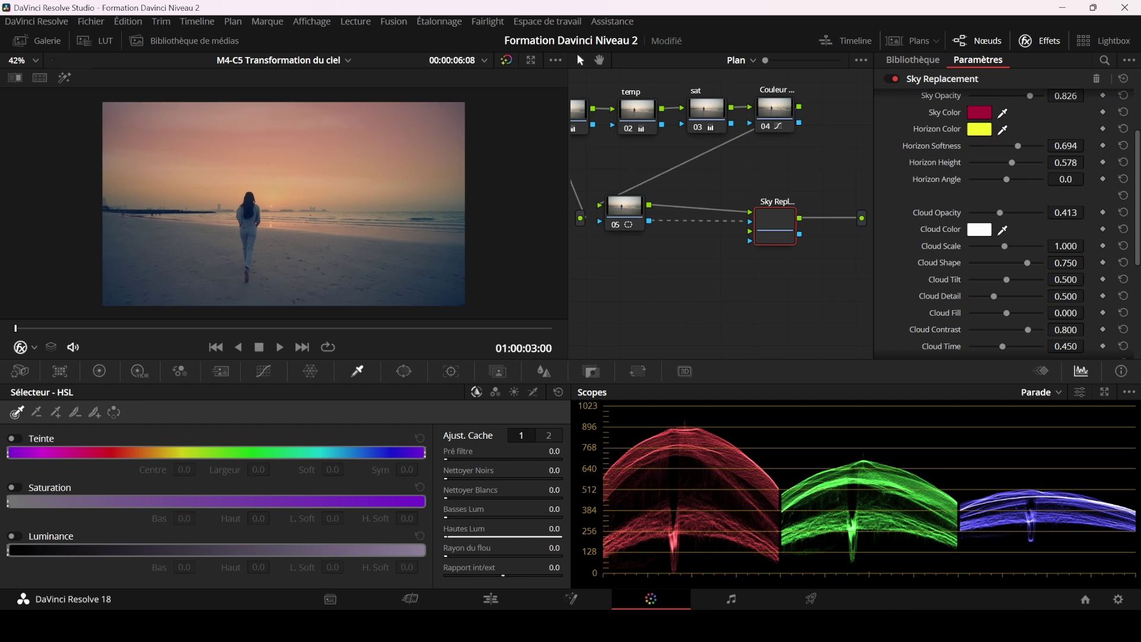
{"action": "mouse_move", "coordinate": [999, 213]}
{"action": "left_mouse_down"}
{"action": "mouse_move", "coordinate": [1027, 213]}
{"action": "mouse_move", "coordinate": [997, 212]}
{"action": "left_mouse_up"}
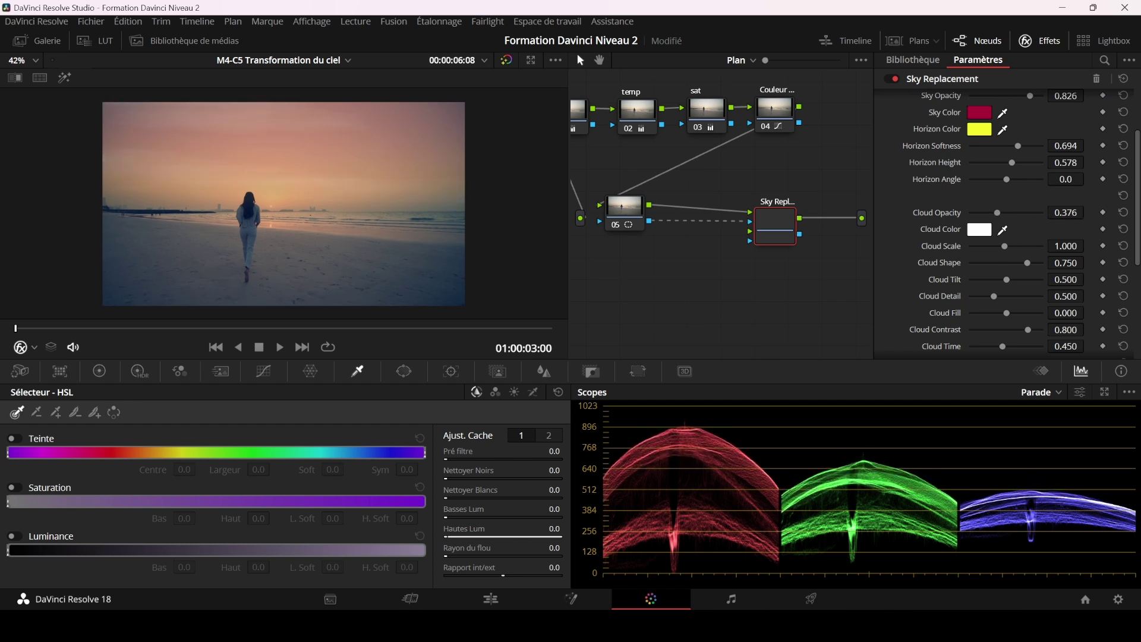
Try #aa007f, #ff557f, #55ff00 and black as the Cloud Color, and return it to white.
{"action": "left_click", "coordinate": [979, 230]}
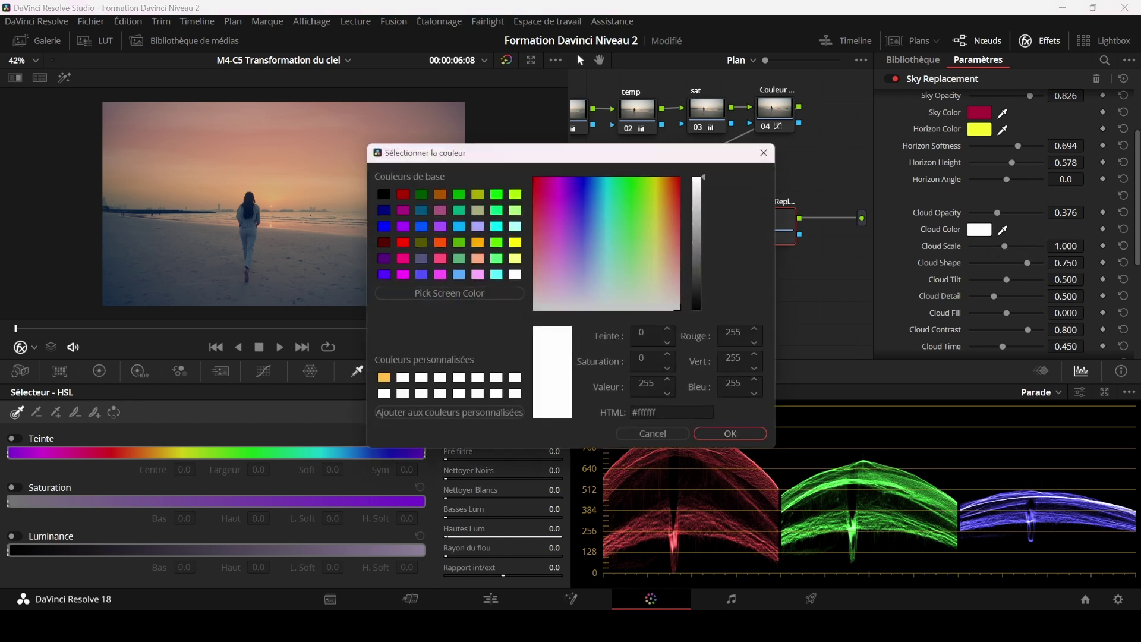
{"action": "left_click", "coordinate": [403, 211]}
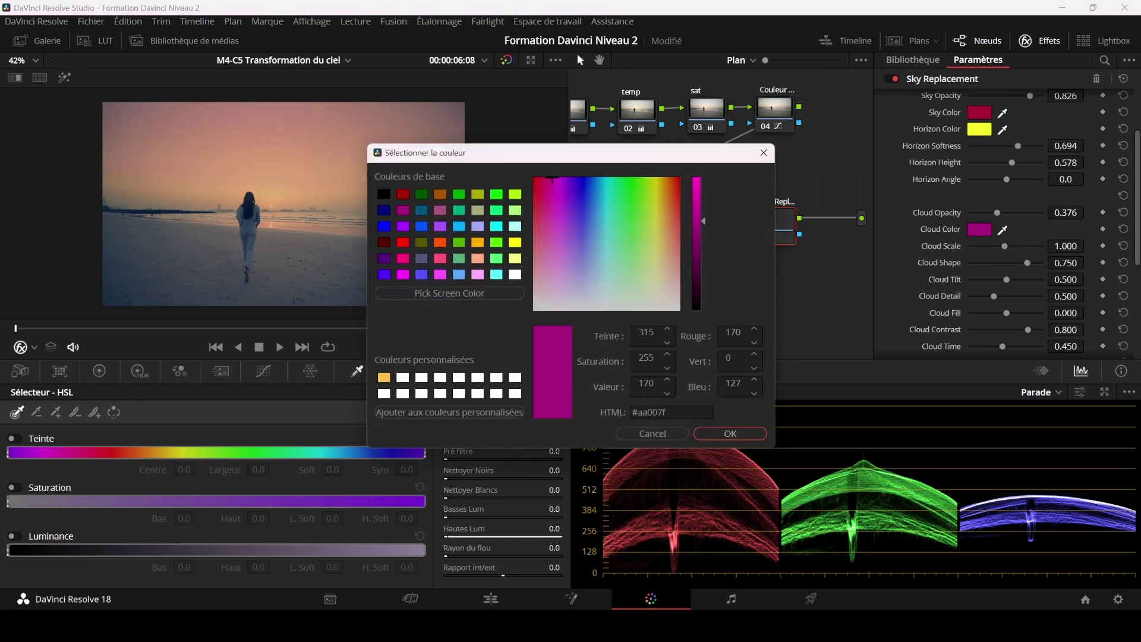
{"action": "left_click", "coordinate": [439, 258]}
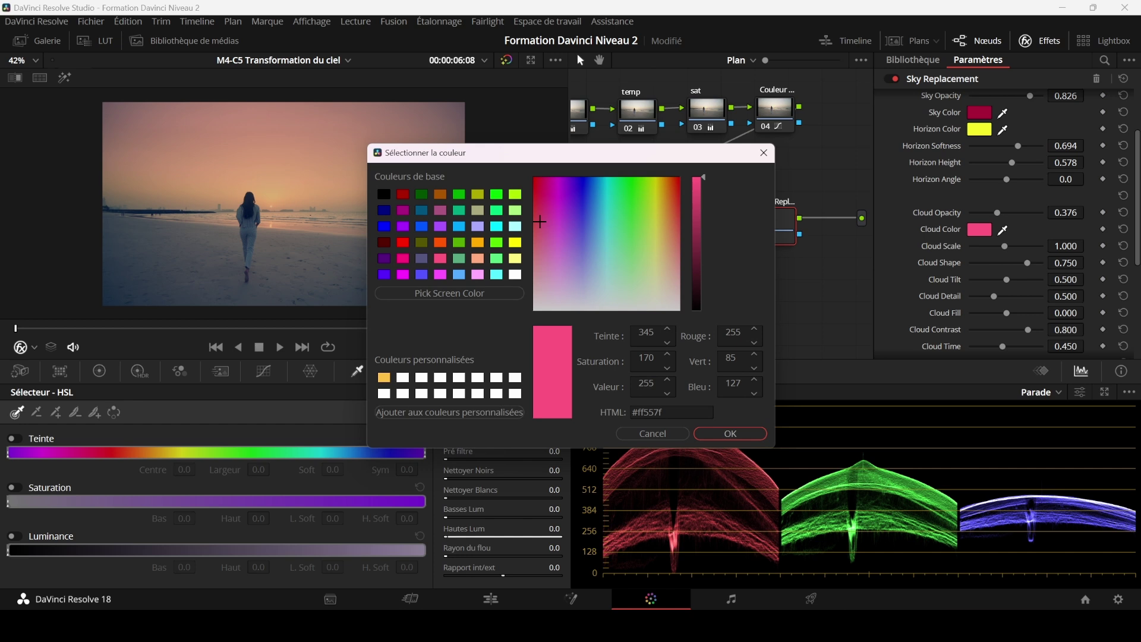
{"action": "left_click", "coordinate": [640, 179]}
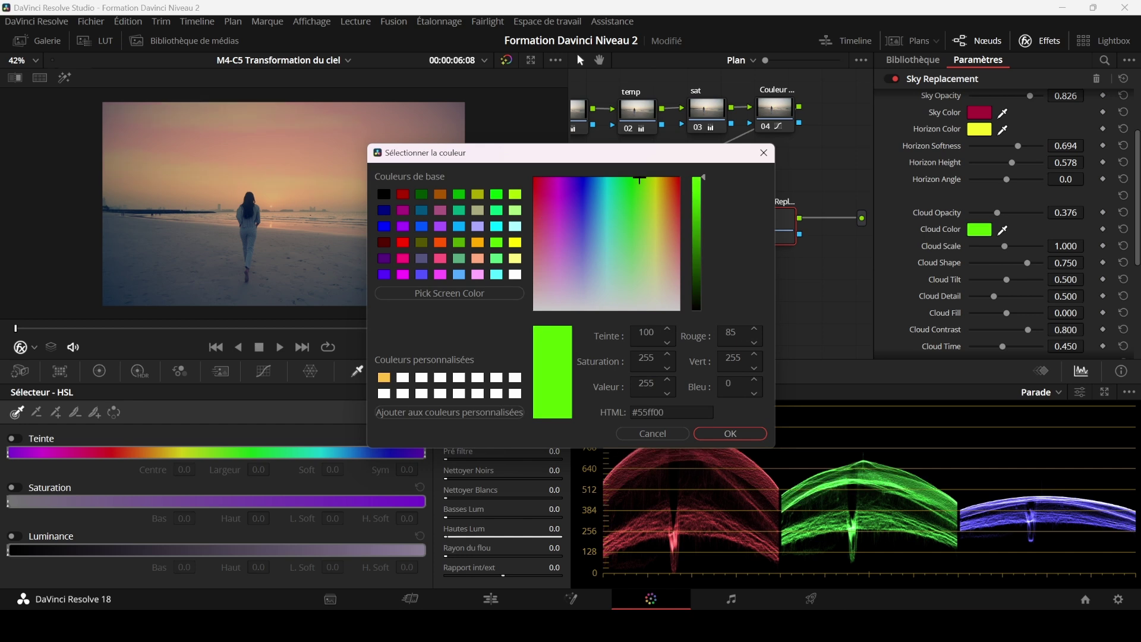
{"action": "left_click", "coordinate": [384, 194]}
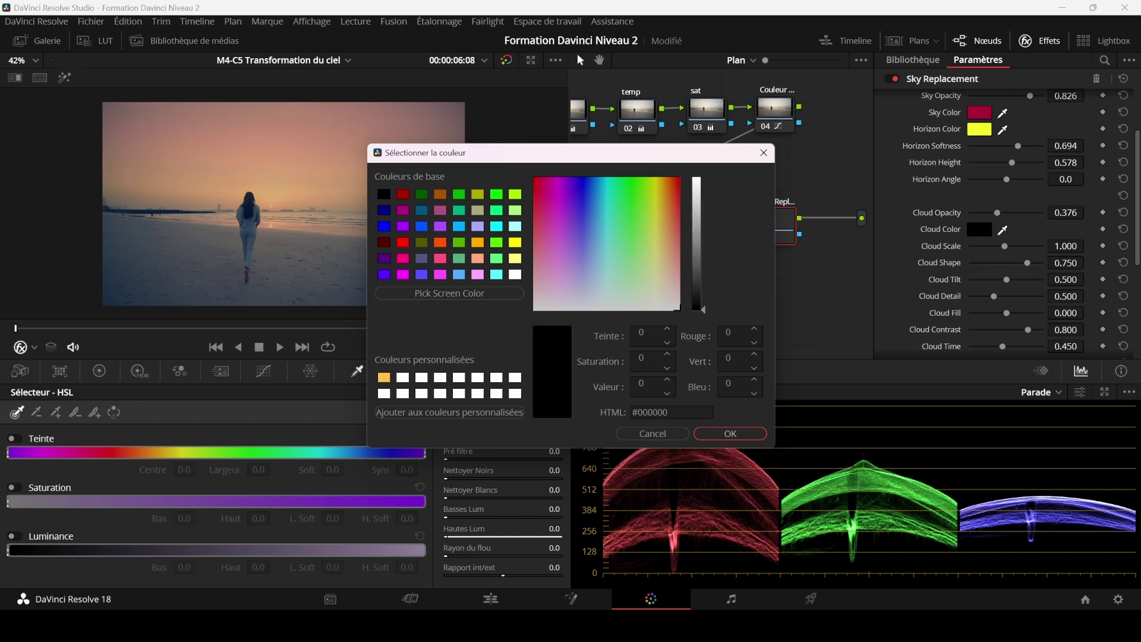
{"action": "left_click", "coordinate": [515, 274]}
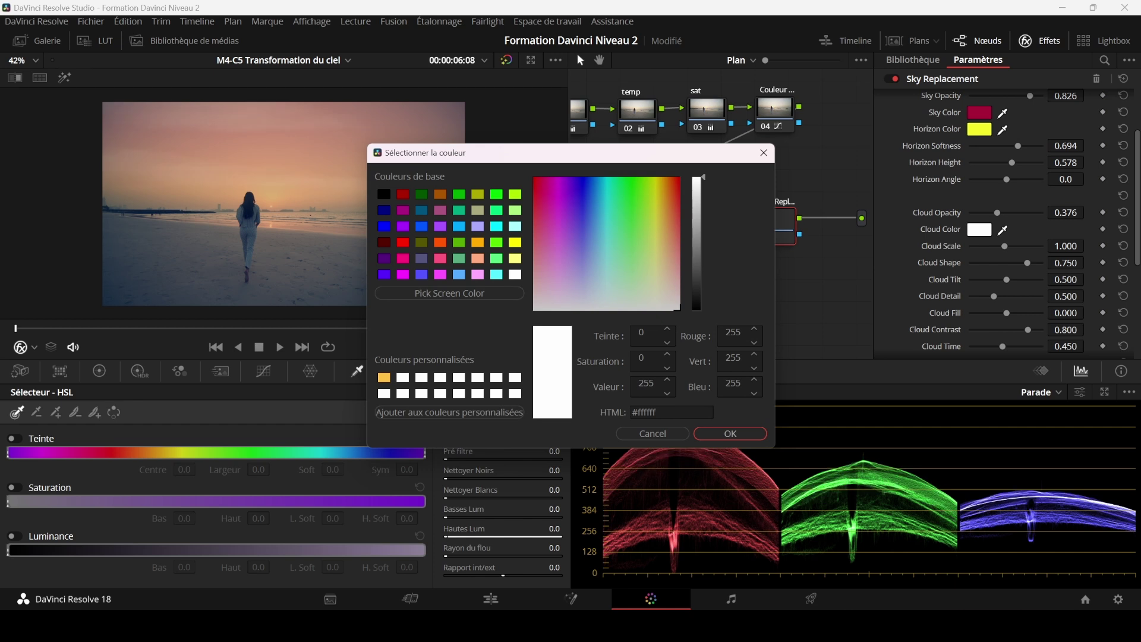
{"action": "left_click", "coordinate": [730, 433]}
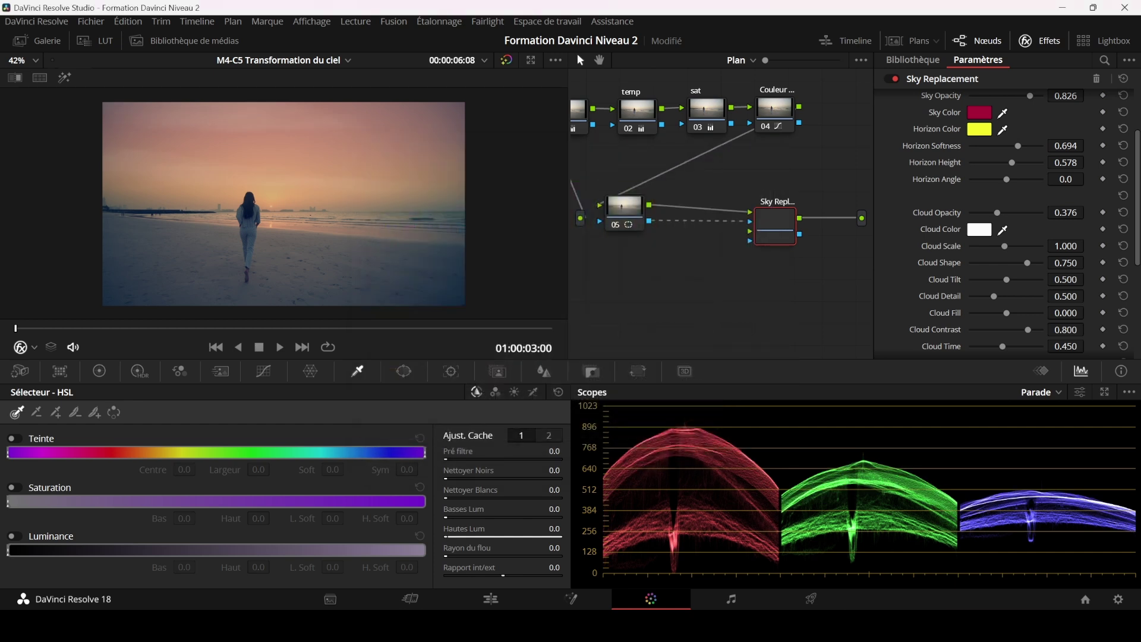
Set the artificial sky's Cloud Scale to 0.797, Cloud Tilt to 0.688, Cloud Detail to 0.491 and Cloud Contrast to 0.826.
{"action": "left_click_drag", "start_coordinate": [1065, 246], "coordinate": [997, 246]}
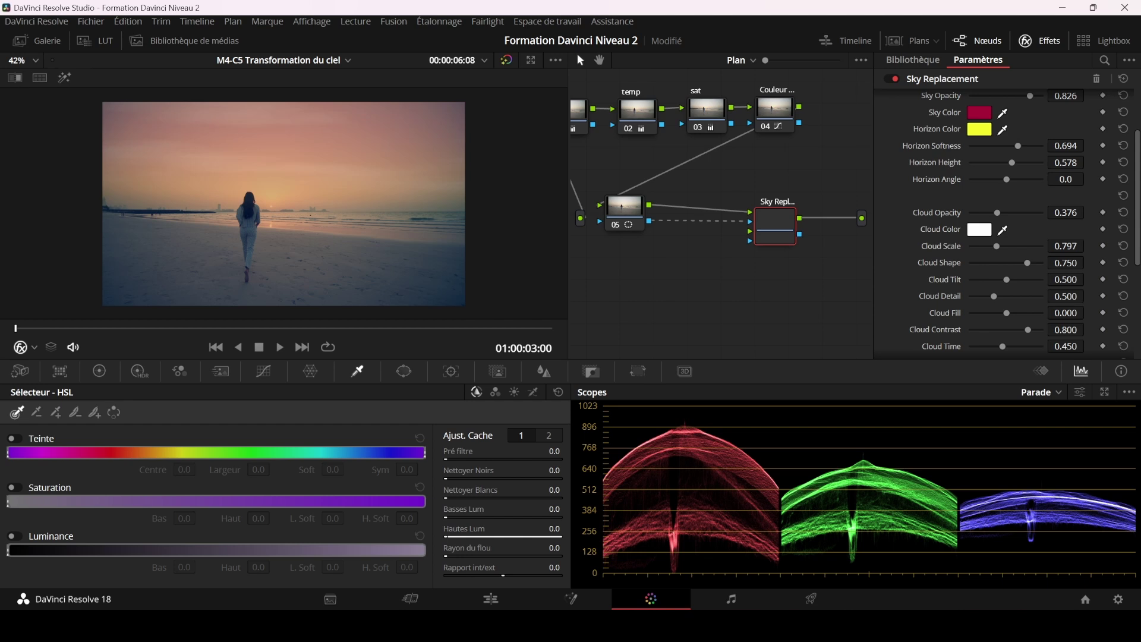
{"action": "left_click_drag", "start_coordinate": [1006, 279], "coordinate": [970, 295]}
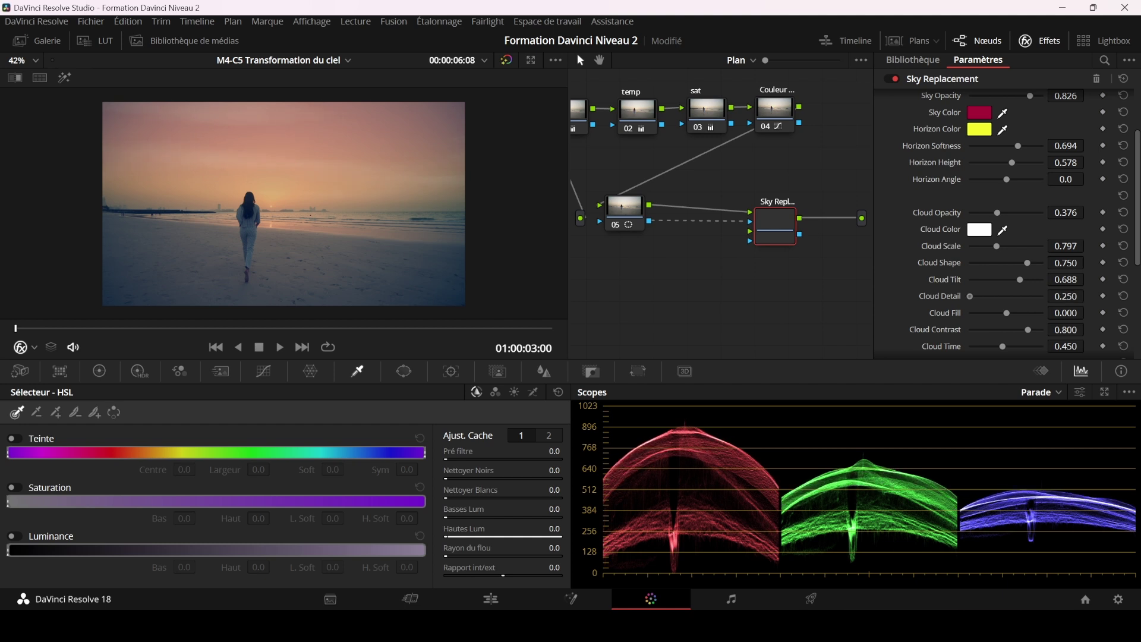
{"action": "left_click_drag", "start_coordinate": [970, 296], "coordinate": [993, 296]}
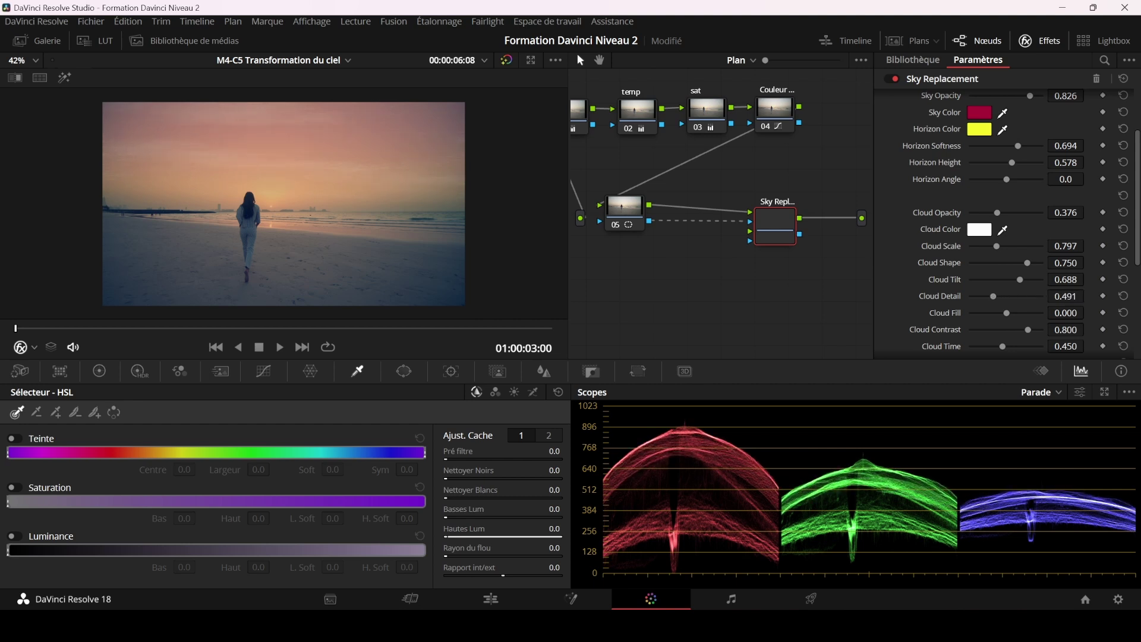
{"action": "scroll", "coordinate": [284, 203], "scroll_direction": "up", "scroll_amount": 2}
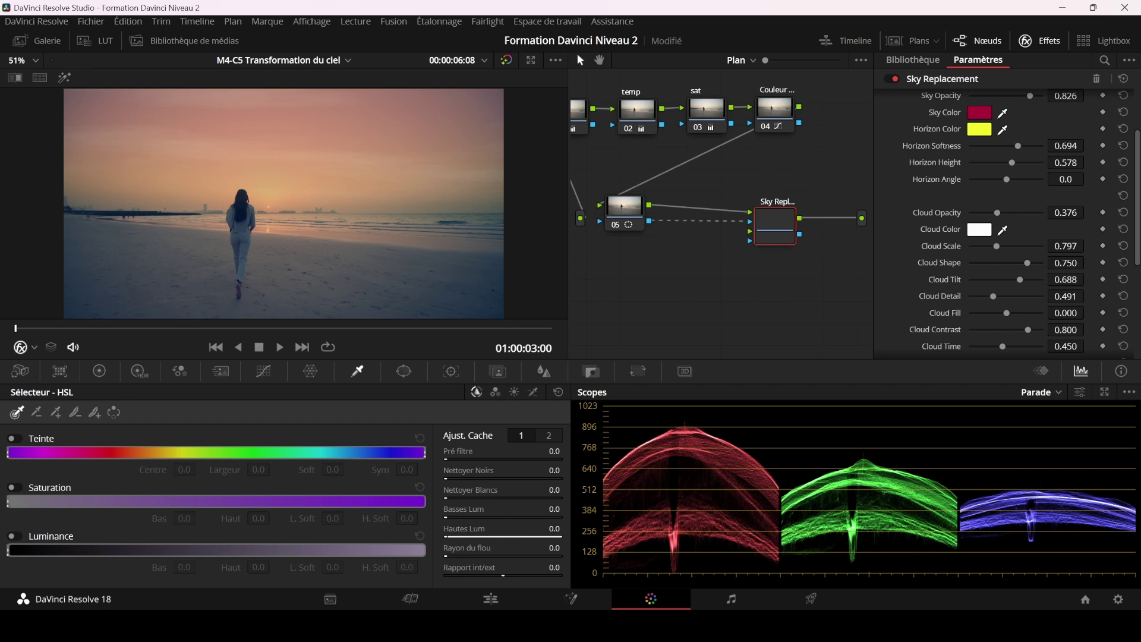
{"action": "mouse_move", "coordinate": [1028, 329]}
{"action": "left_mouse_down"}
{"action": "mouse_move", "coordinate": [970, 329]}
{"action": "mouse_move", "coordinate": [1042, 329]}
{"action": "mouse_move", "coordinate": [1030, 329]}
{"action": "left_mouse_up"}
{"action": "scroll", "coordinate": [1010, 224], "scroll_direction": "down", "scroll_amount": 2}
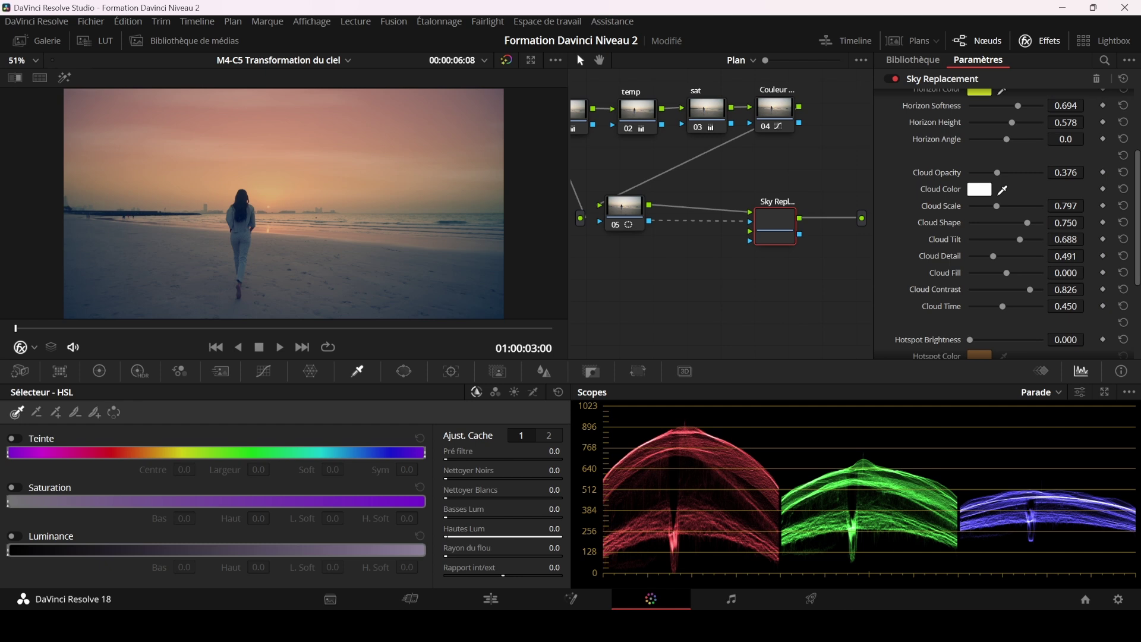
Switch the Sky Replacement effect off and back on to compare the shot with and without it.
{"action": "scroll", "coordinate": [1011, 223], "scroll_direction": "up", "scroll_amount": 6}
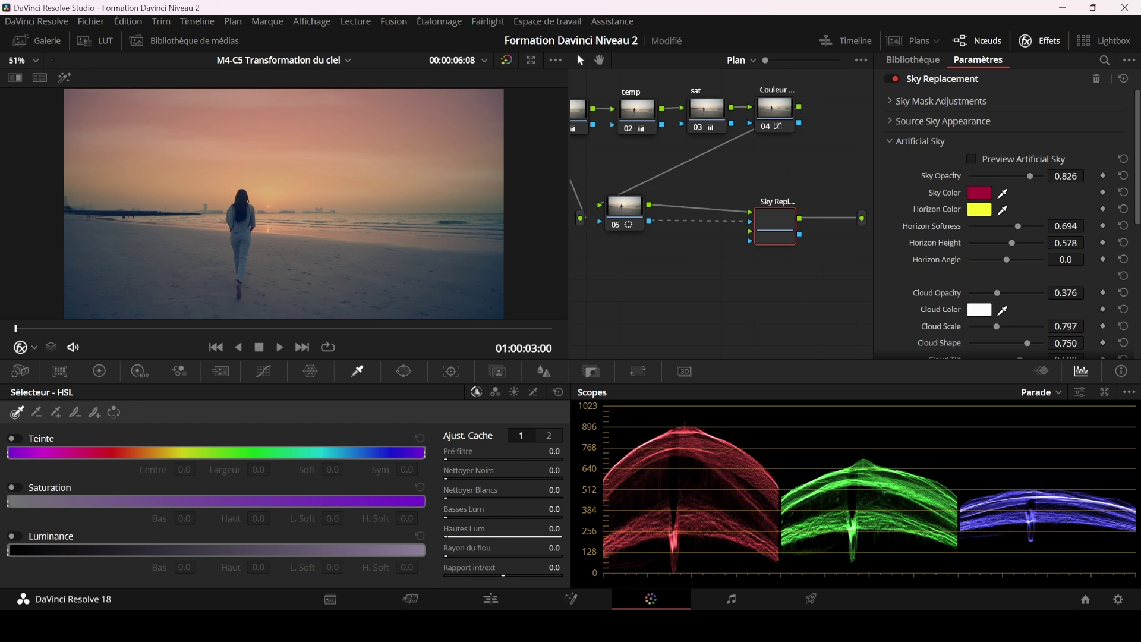
{"action": "left_click", "coordinate": [892, 79]}
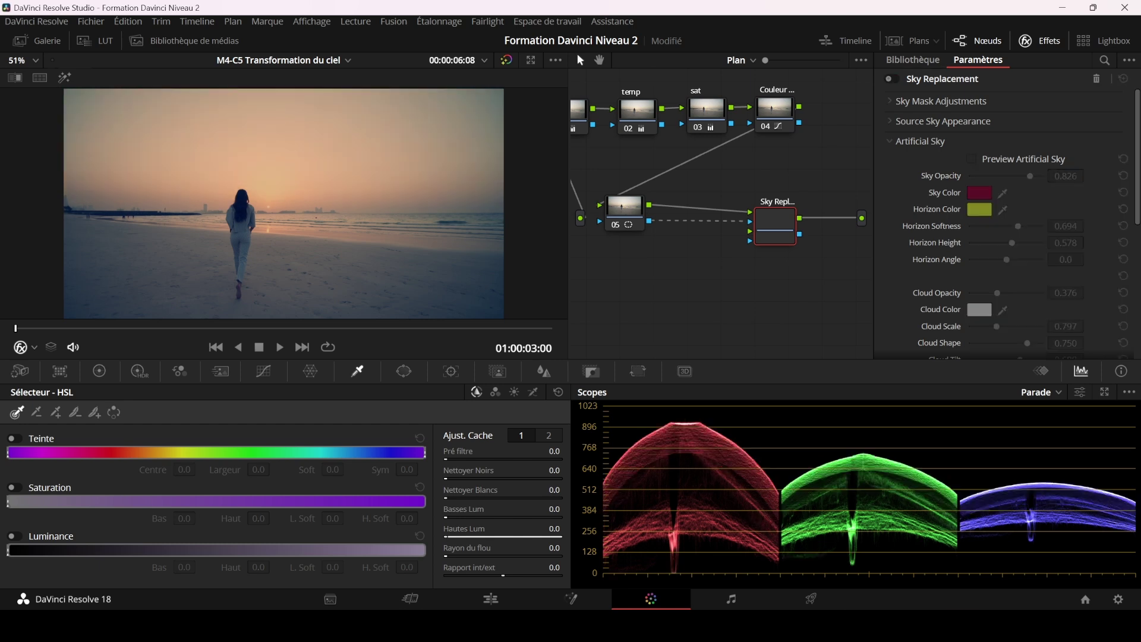
{"action": "left_click", "coordinate": [893, 79]}
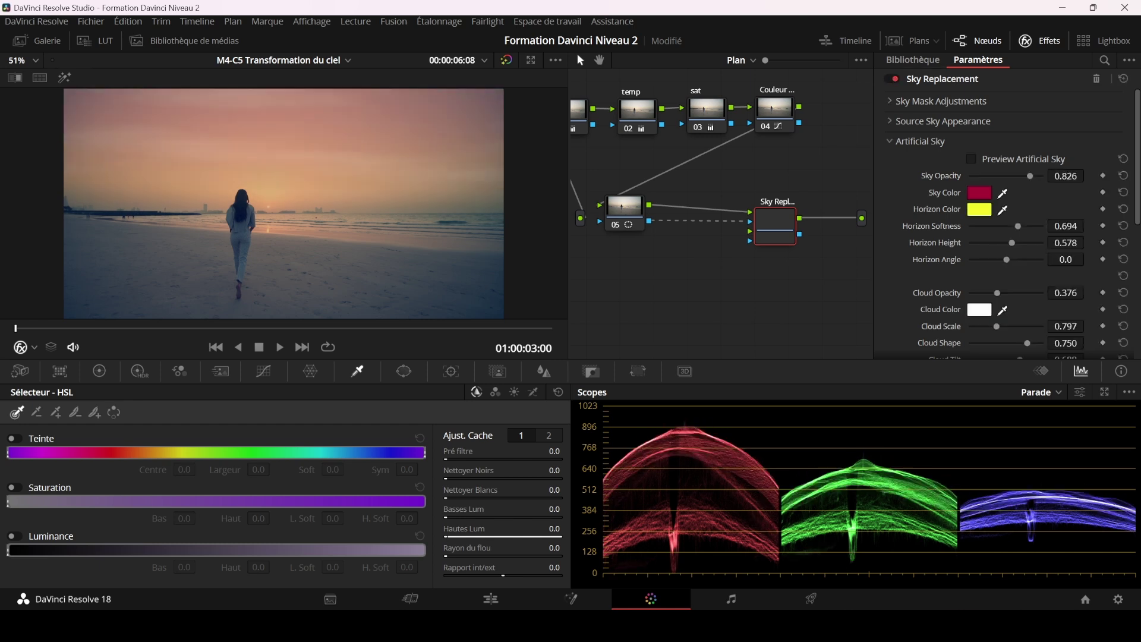
{"action": "scroll", "coordinate": [1010, 223], "scroll_direction": "down", "scroll_amount": 4}
{"action": "scroll", "coordinate": [1010, 223], "scroll_direction": "up", "scroll_amount": 4}
Collapse Artificial Sky, open the Sky Position settings, play the shot and return to its first frame.
{"action": "left_click", "coordinate": [919, 142]}
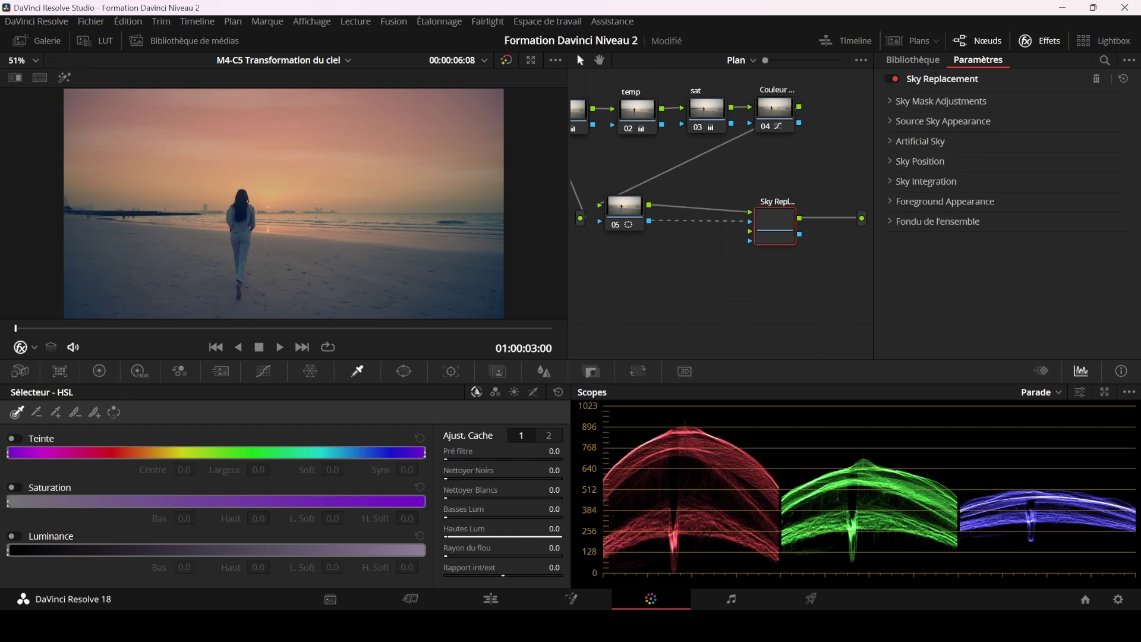
{"action": "left_click", "coordinate": [919, 161]}
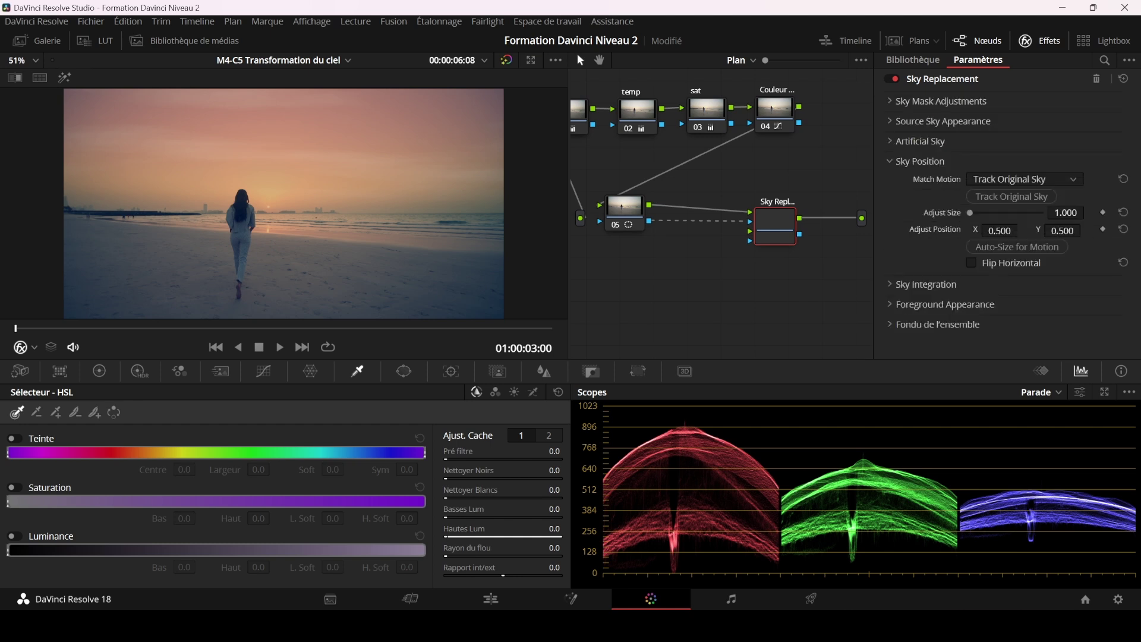
{"action": "key", "text": "space"}
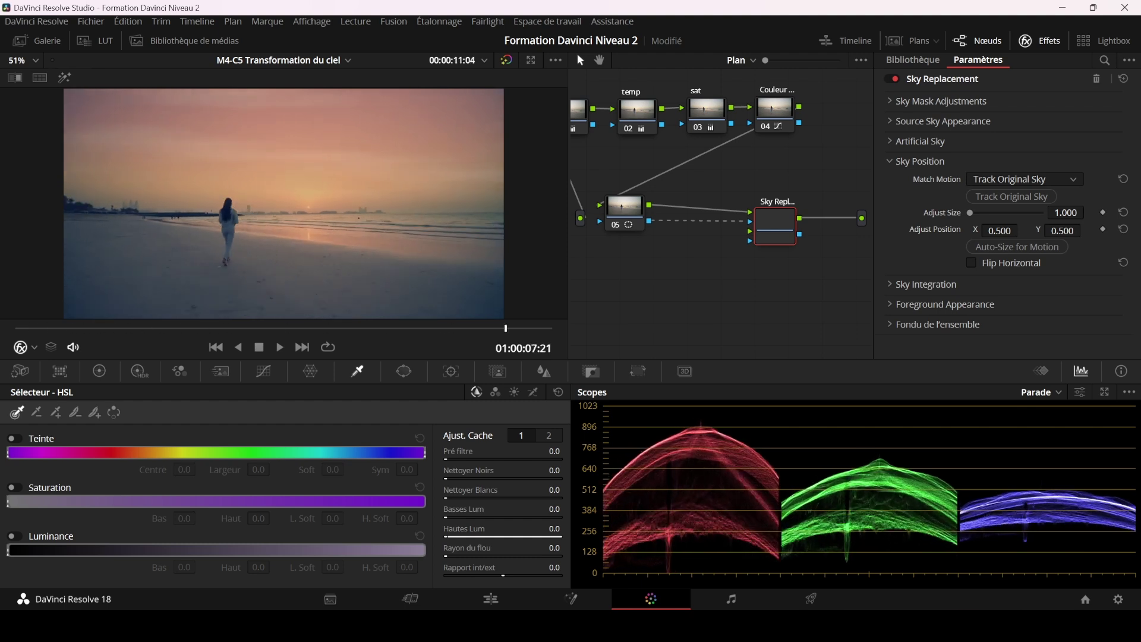
{"action": "key", "text": "Home"}
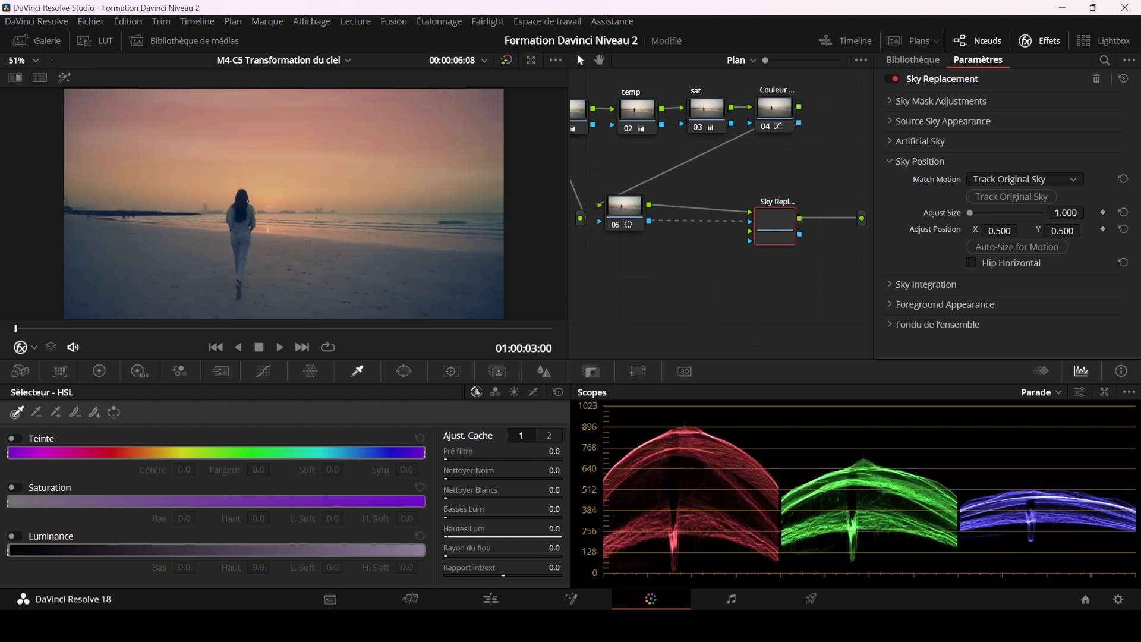
Enlarge the viewer, magnify the image to 72% and play the shot forward and back to its first frame.
{"action": "key", "text": "alt+f"}
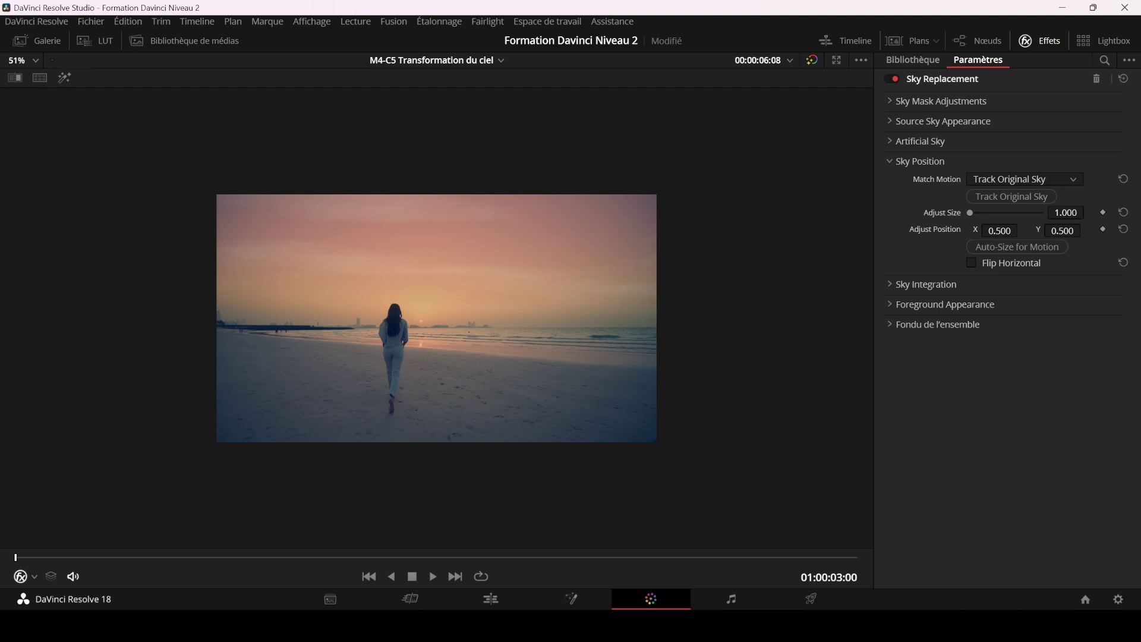
{"action": "scroll", "coordinate": [437, 318], "scroll_direction": "up", "scroll_amount": 4}
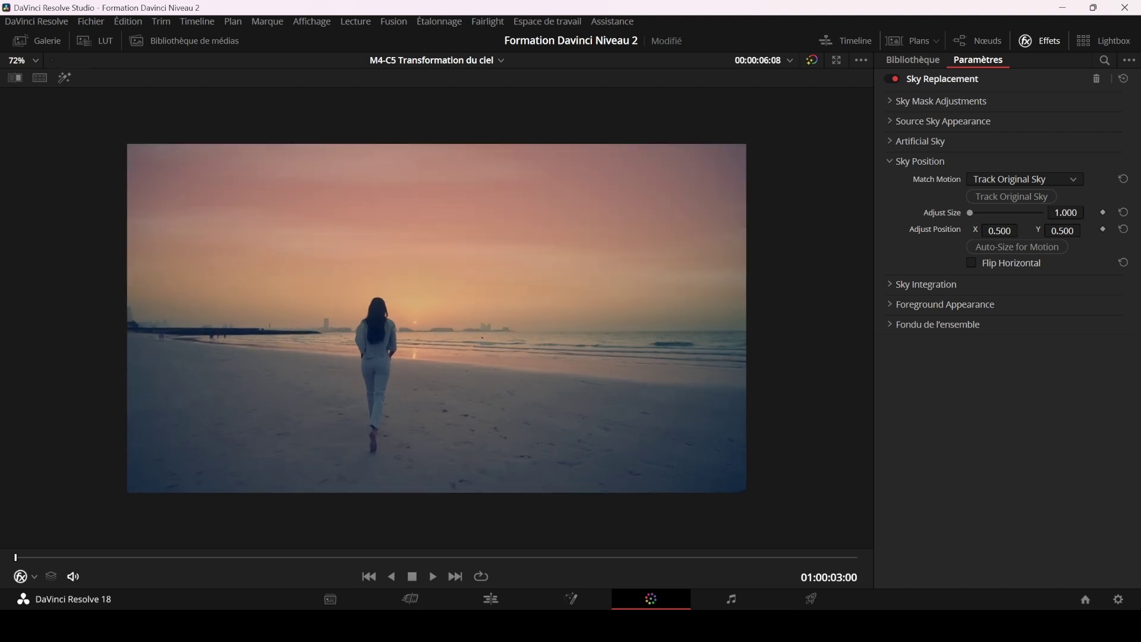
{"action": "key", "text": "space"}
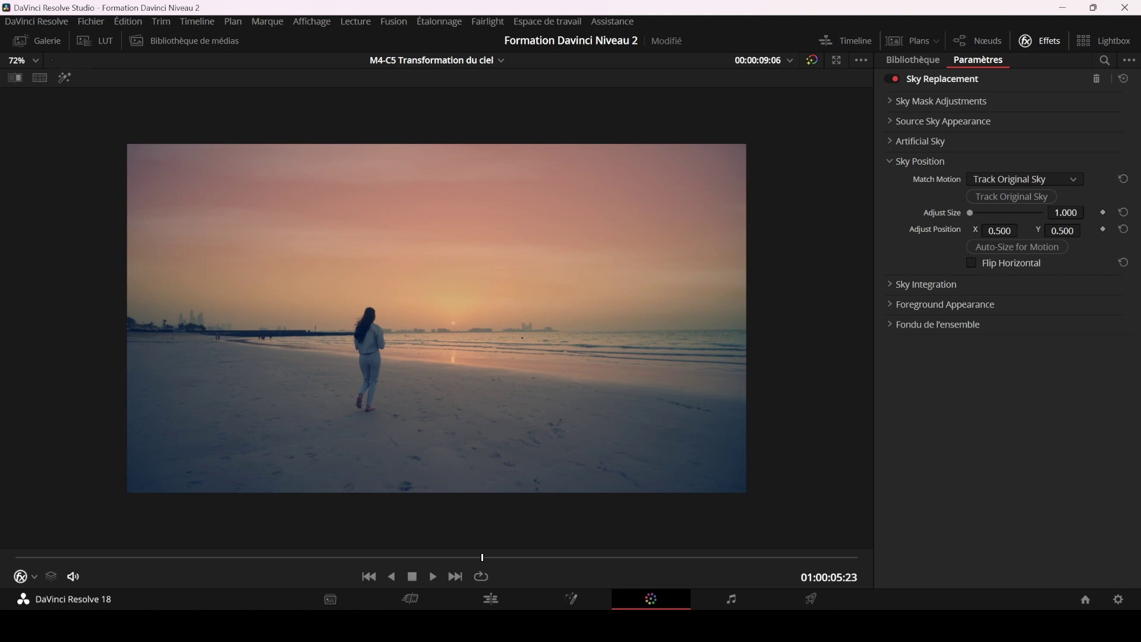
{"action": "key", "text": "j"}
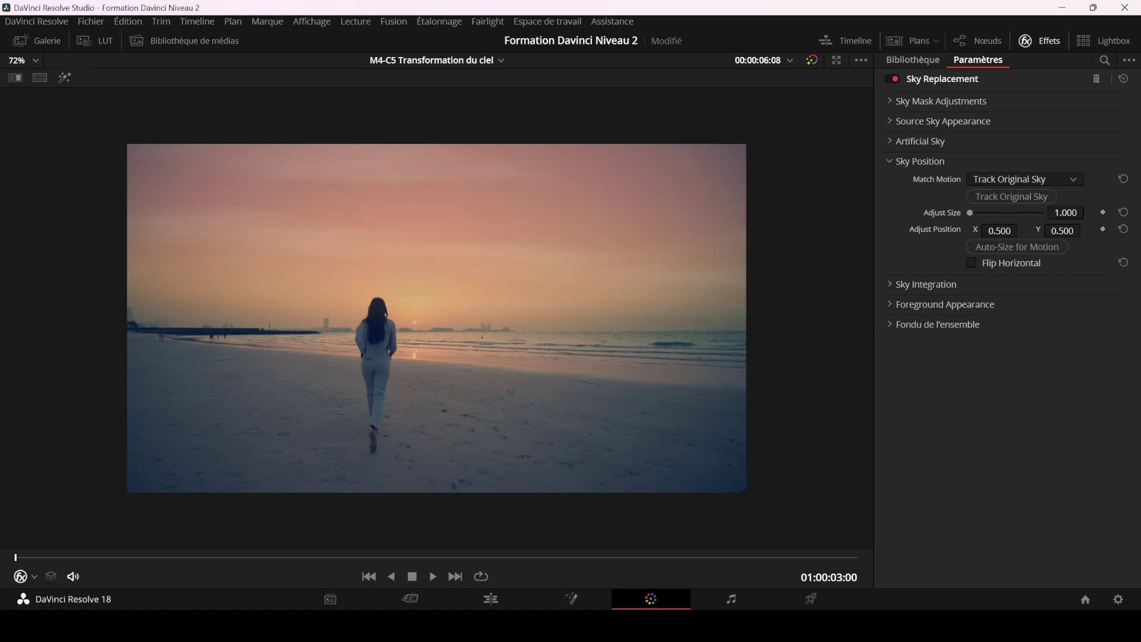
Keep Match Motion on Track Original Sky, set the sky's Adjust Size to 1.660 and reset its Adjust Position.
{"action": "left_click", "coordinate": [1024, 179]}
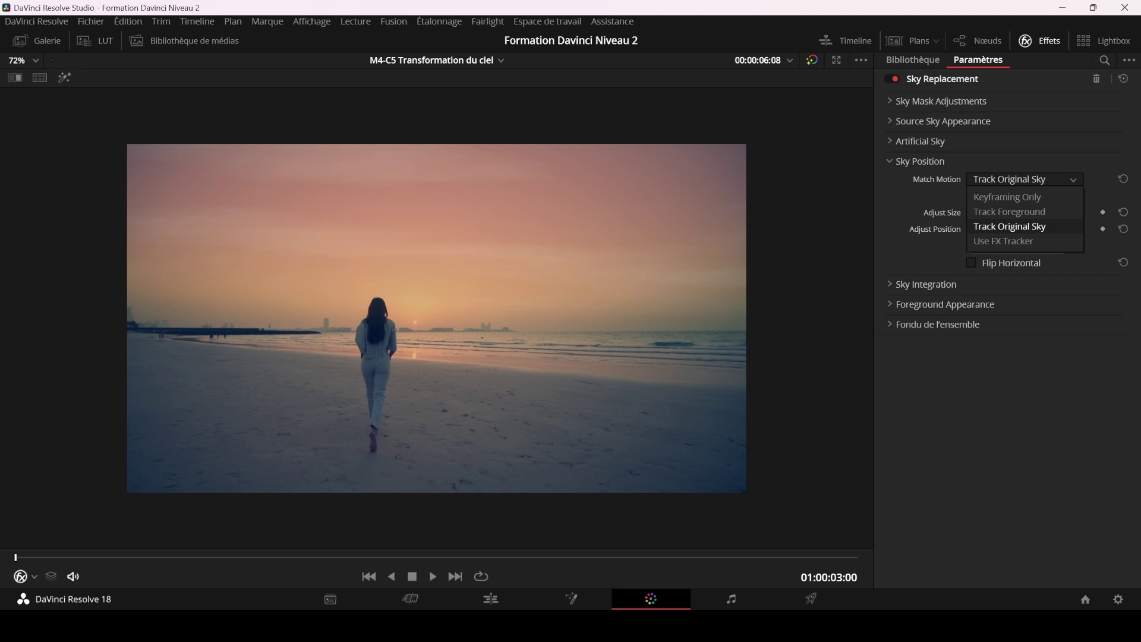
{"action": "key", "text": "Return"}
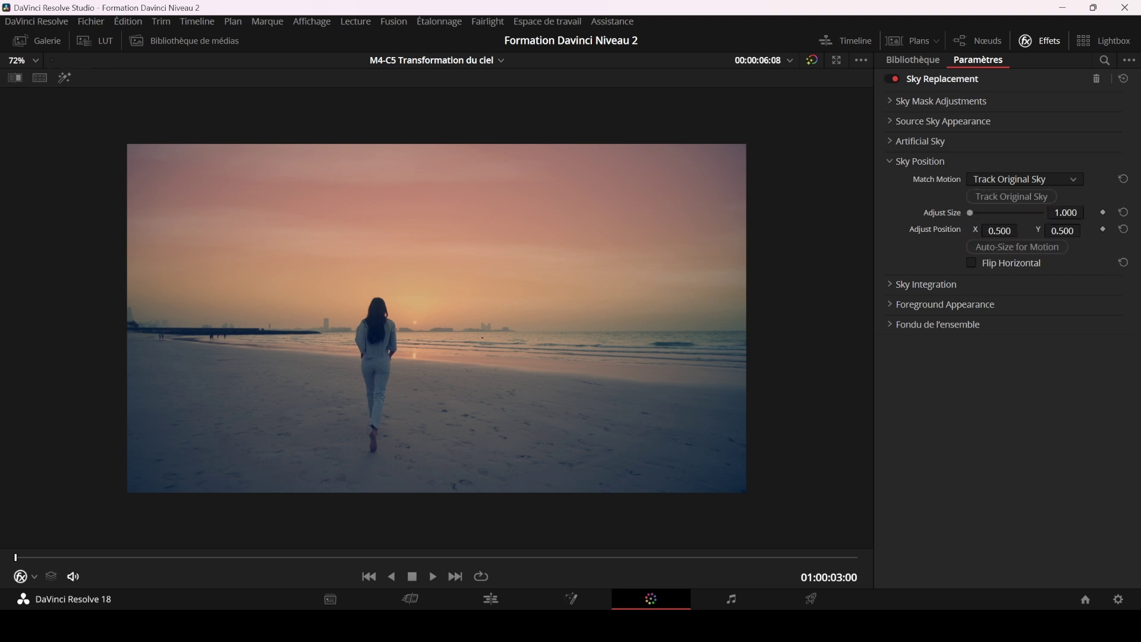
{"action": "left_click_drag", "start_coordinate": [1065, 212], "coordinate": [1105, 212]}
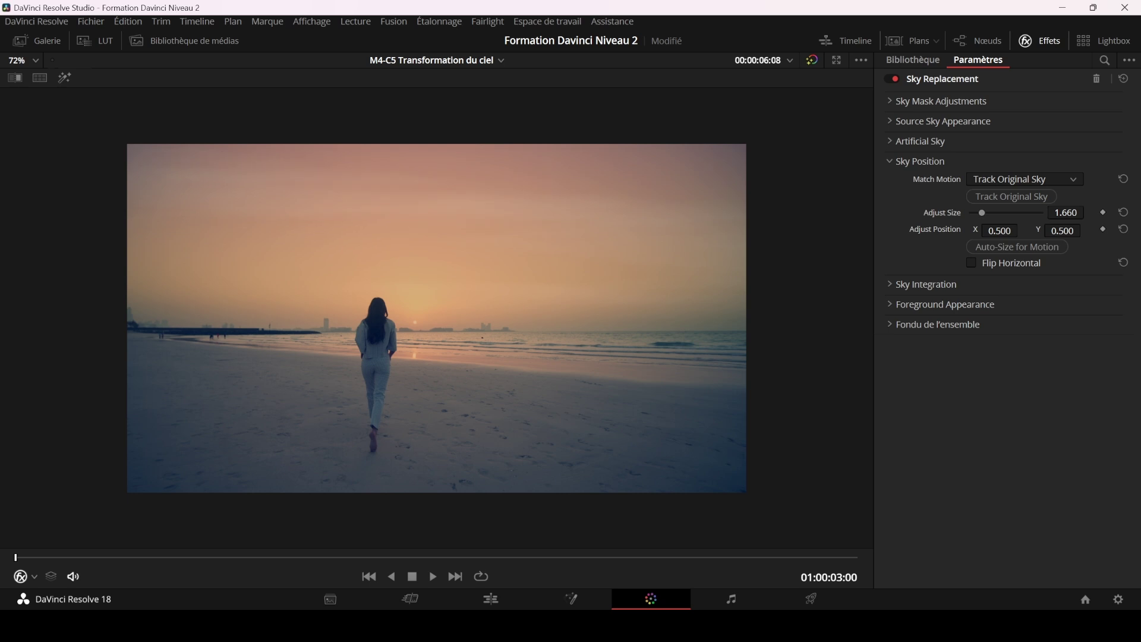
{"action": "left_click_drag", "start_coordinate": [1022, 230], "coordinate": [1021, 231]}
{"action": "left_click", "coordinate": [1123, 229]}
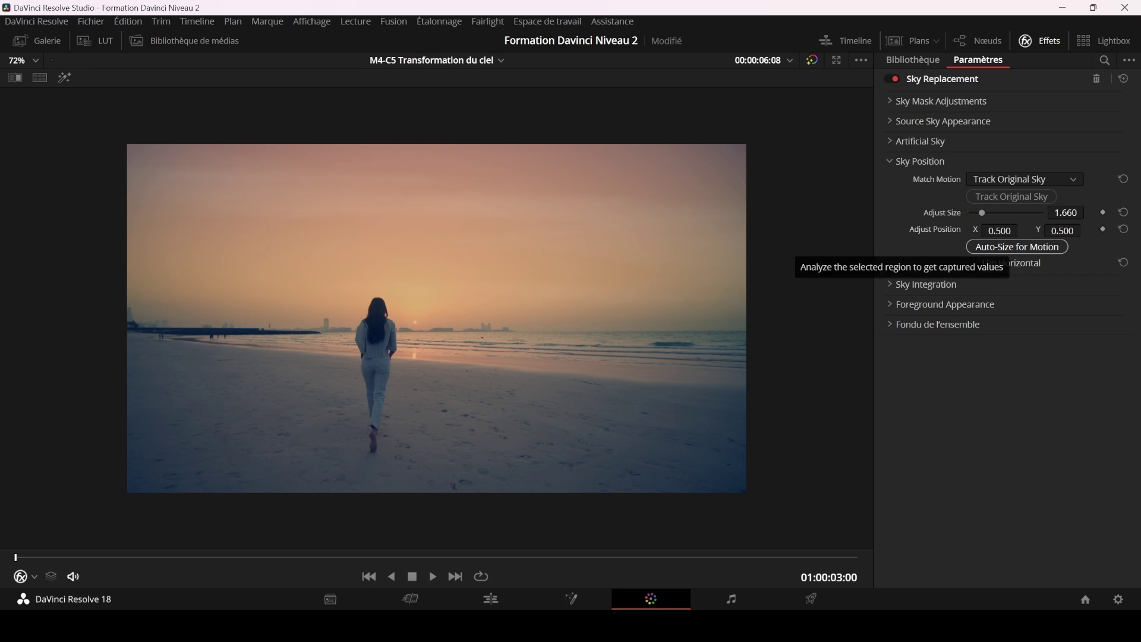
Run Auto-Size for Motion on the sky, return to the first frame, and switch from Sky Position to the Sky Integration settings.
{"action": "left_click", "coordinate": [1017, 246]}
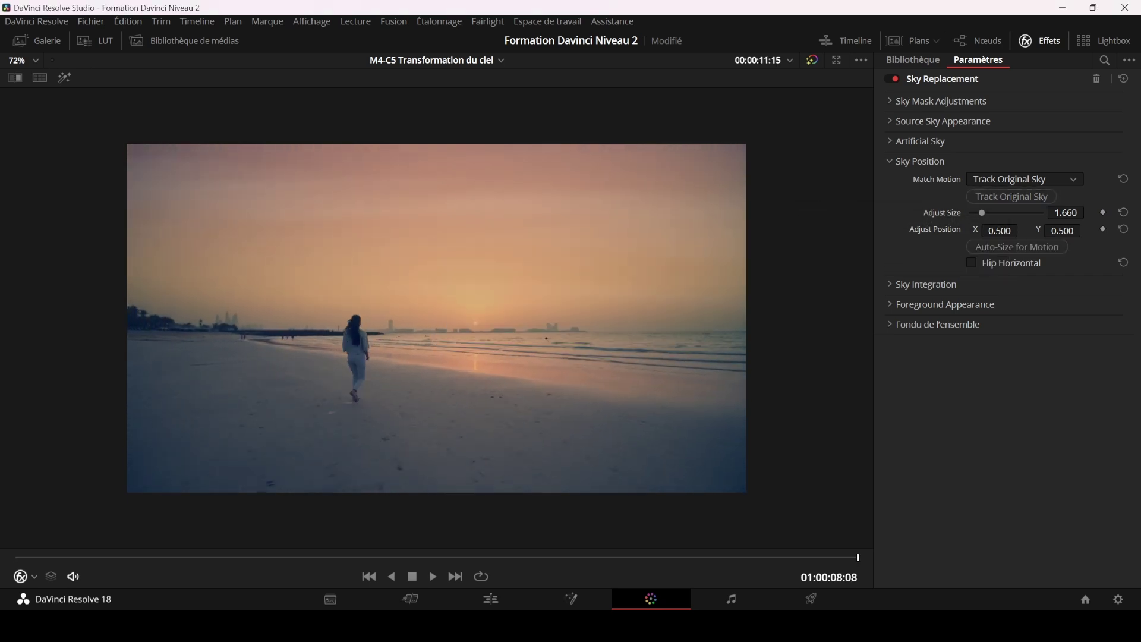
{"action": "left_click_drag", "start_coordinate": [858, 558], "coordinate": [15, 557]}
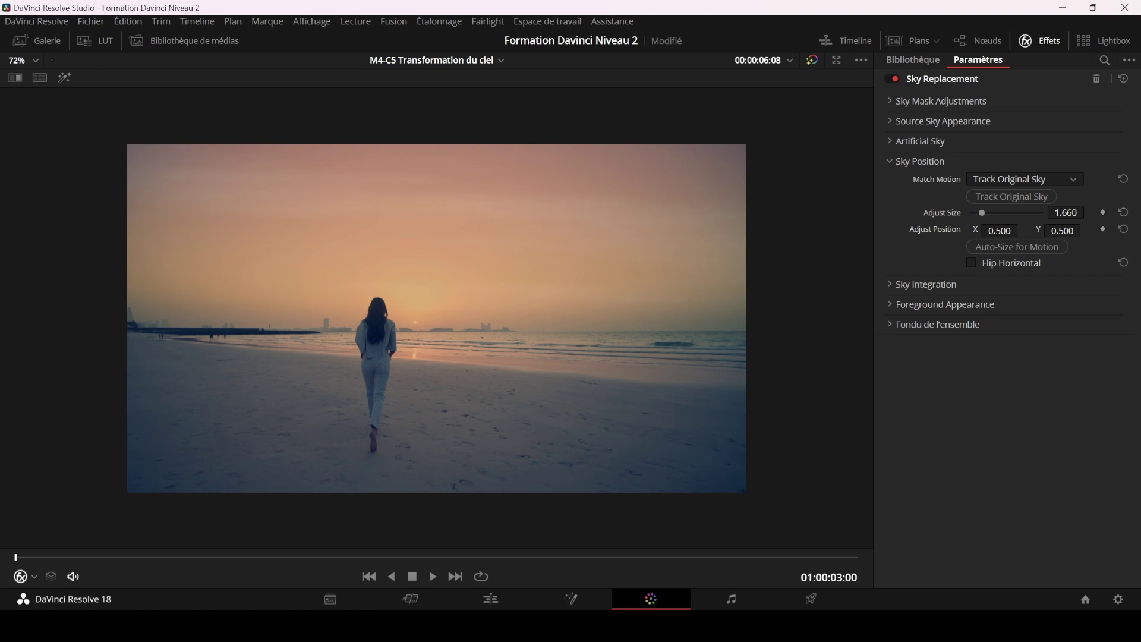
{"action": "left_click", "coordinate": [916, 161]}
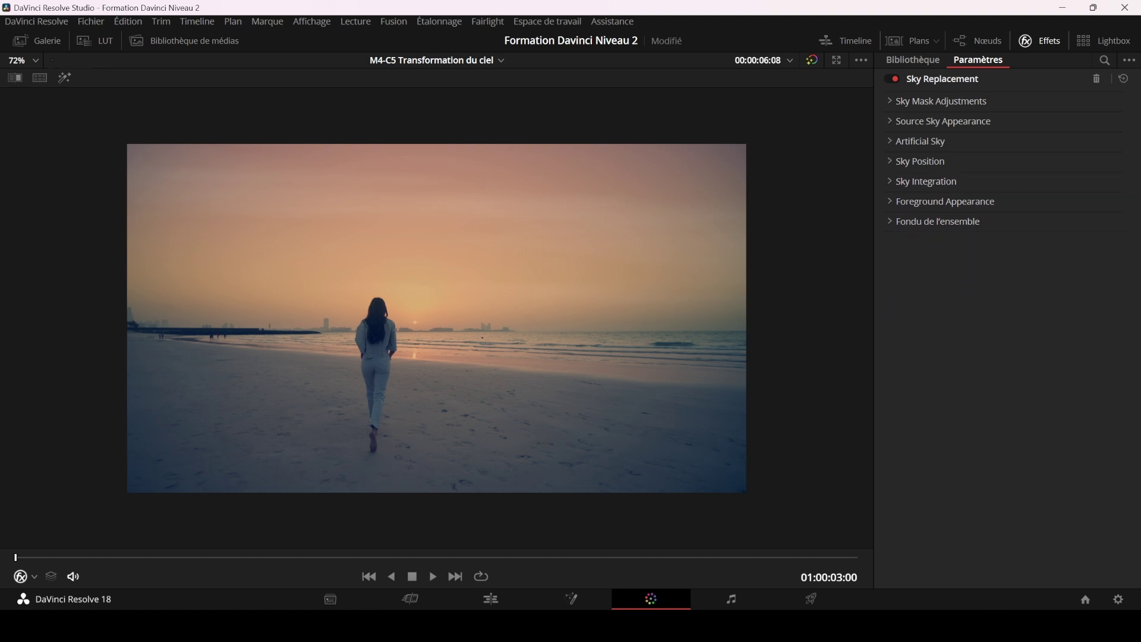
{"action": "left_click", "coordinate": [925, 181]}
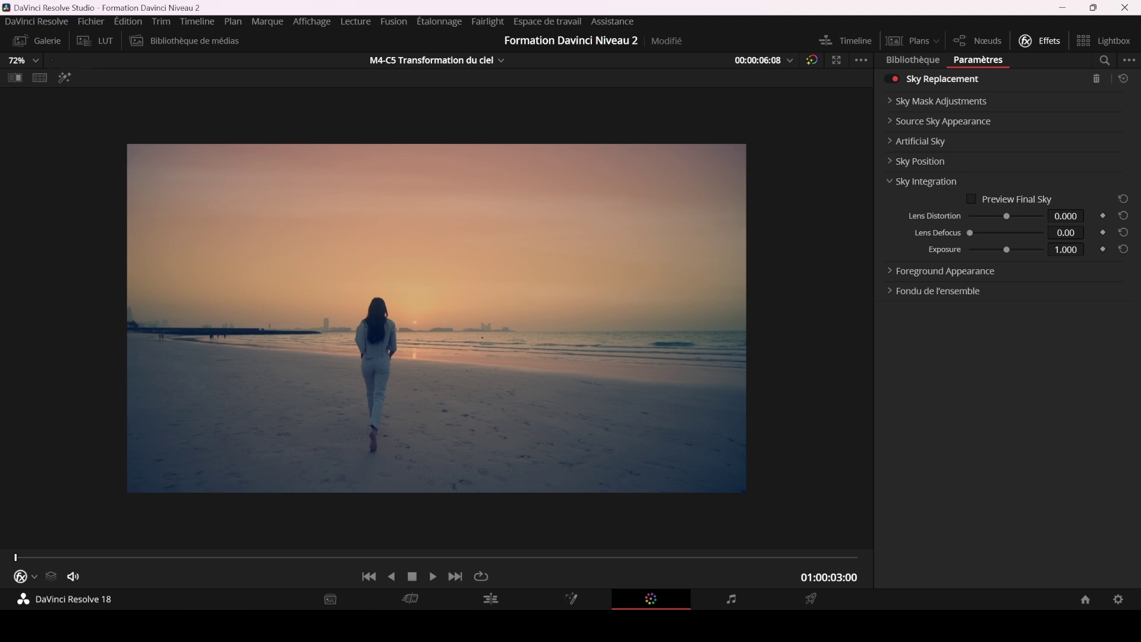
Switch from Sky Integration to Foreground Appearance, enable Adjust Foreground and keep Auto Adaptation on None.
{"action": "left_click", "coordinate": [890, 181]}
{"action": "left_click", "coordinate": [890, 201]}
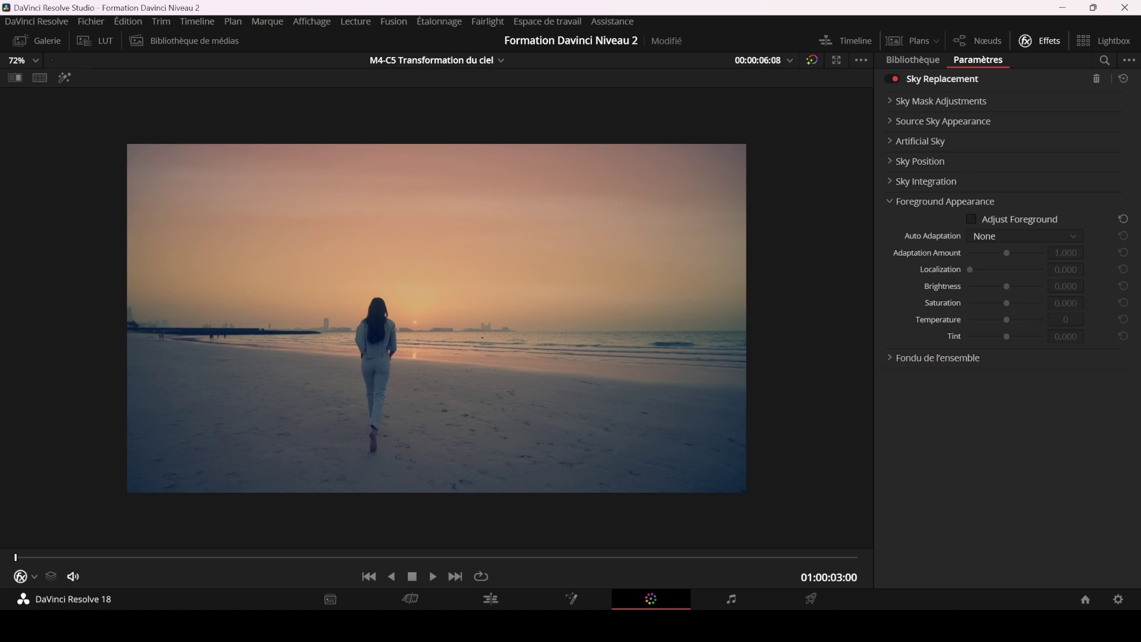
{"action": "left_click", "coordinate": [971, 219]}
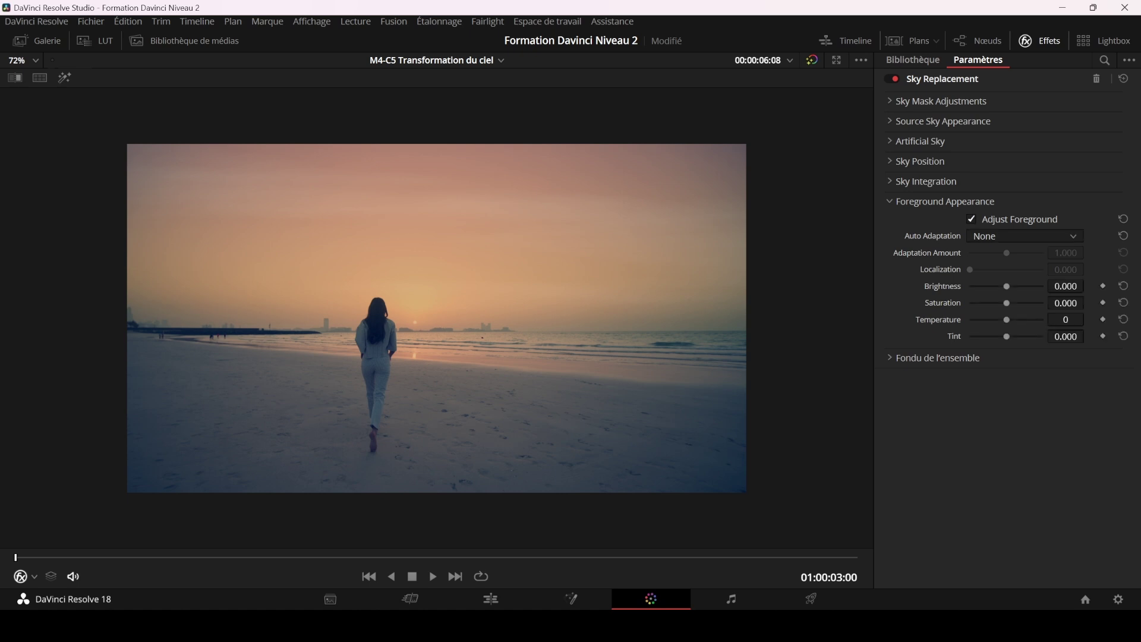
{"action": "left_click", "coordinate": [1025, 236]}
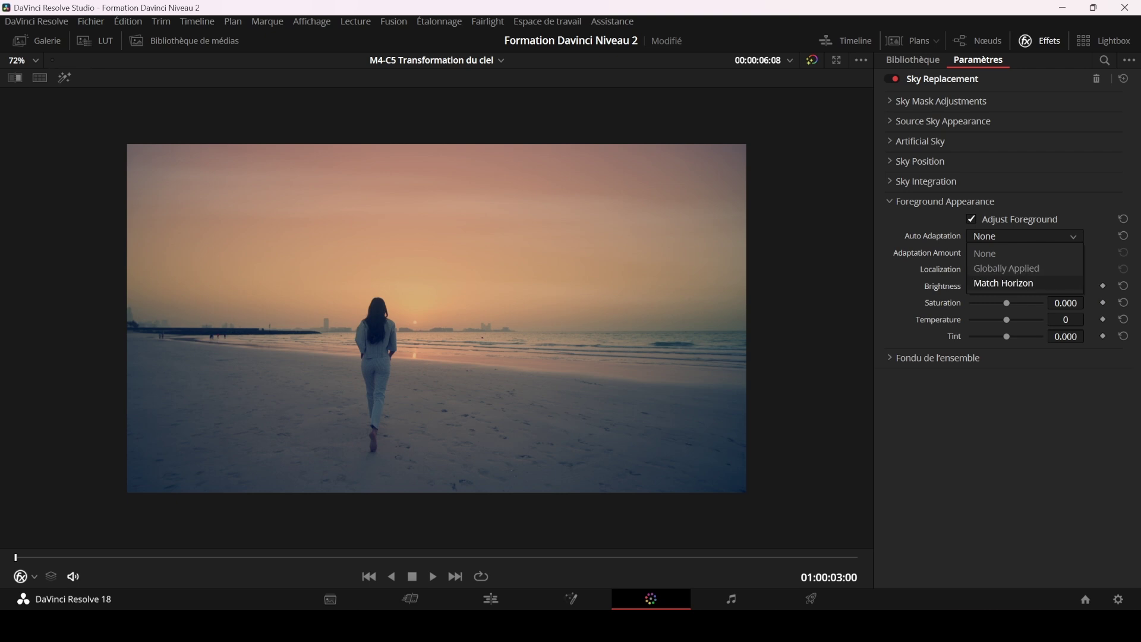
{"action": "left_click", "coordinate": [984, 253]}
{"action": "left_click", "coordinate": [945, 202]}
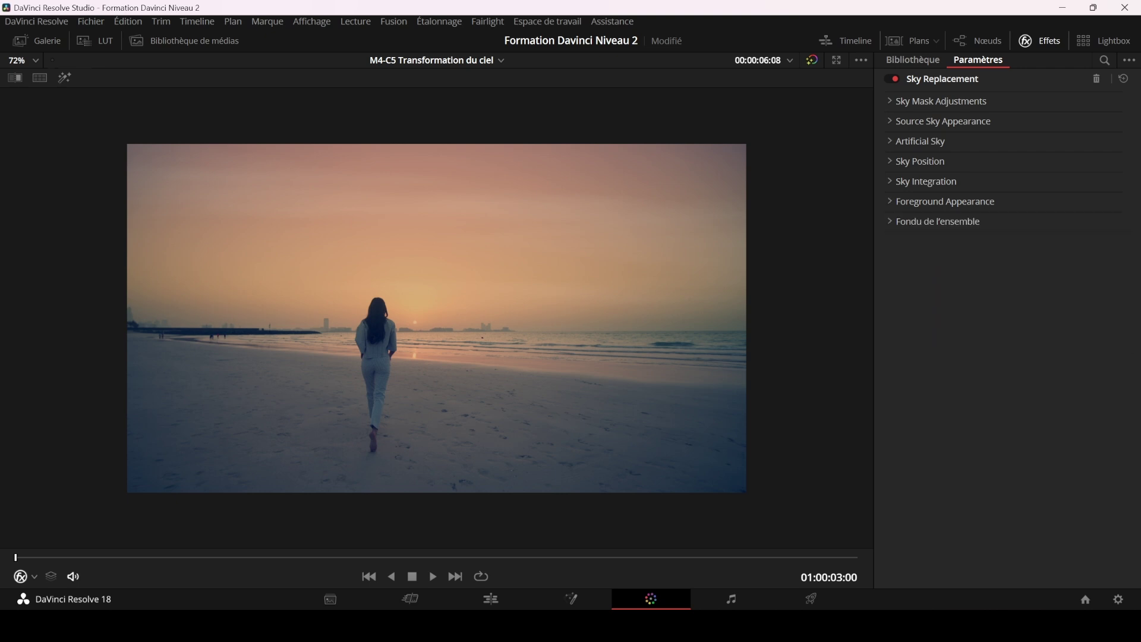
Try the Globally Applied and Match Horizon auto adaptations on the foreground and return Auto Adaptation to None.
{"action": "left_click", "coordinate": [945, 201]}
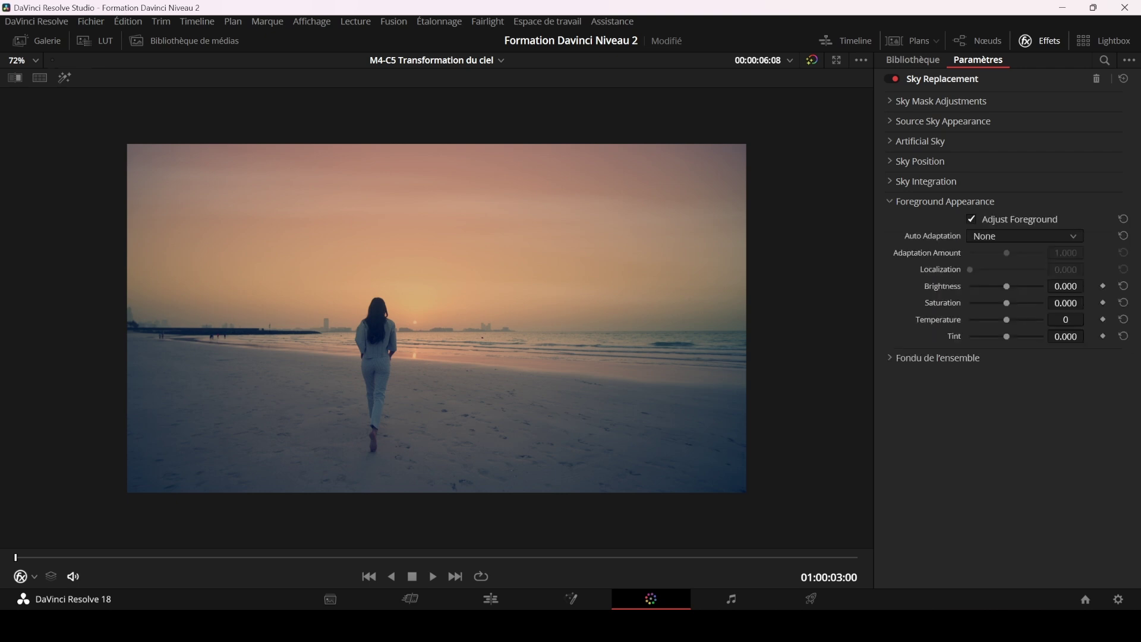
{"action": "left_click", "coordinate": [1025, 236]}
{"action": "left_click", "coordinate": [1006, 268]}
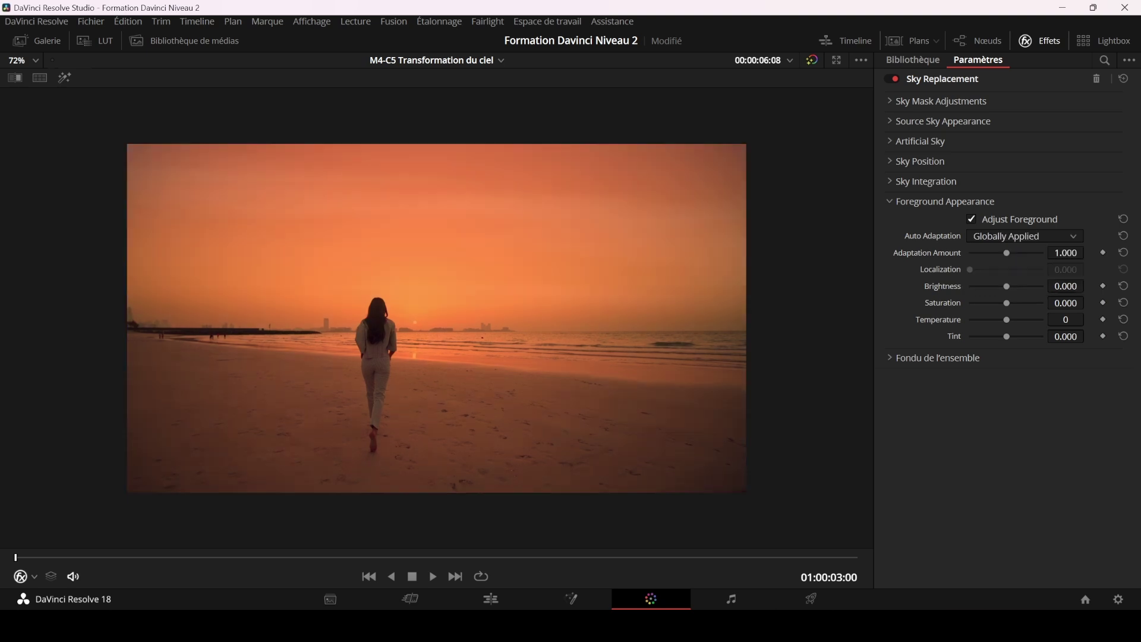
{"action": "left_click", "coordinate": [1025, 236]}
{"action": "left_click", "coordinate": [1004, 286]}
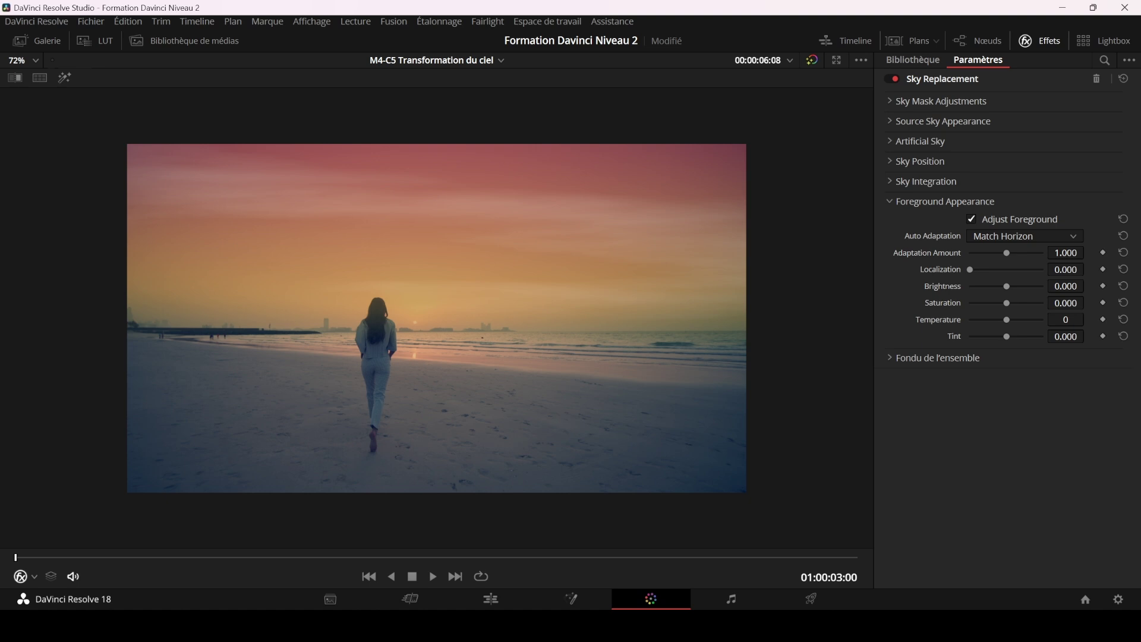
{"action": "left_click", "coordinate": [1025, 235]}
{"action": "left_click", "coordinate": [989, 250]}
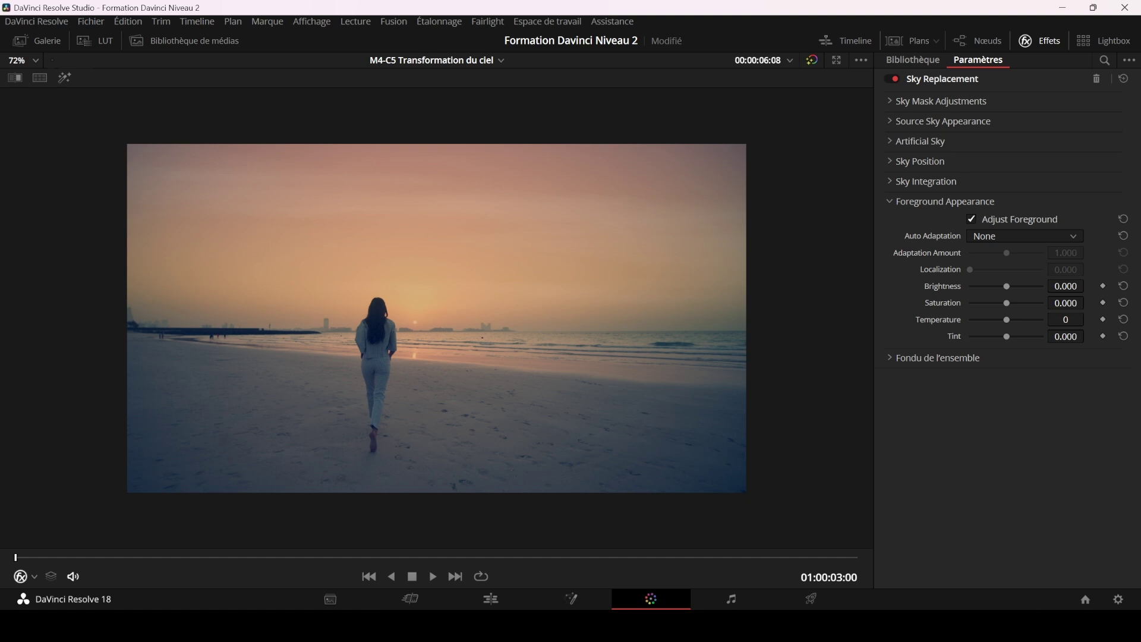
Collapse Foreground Appearance and set the Fondu value to 0.973 under Fondu de l'ensemble.
{"action": "left_click", "coordinate": [945, 201]}
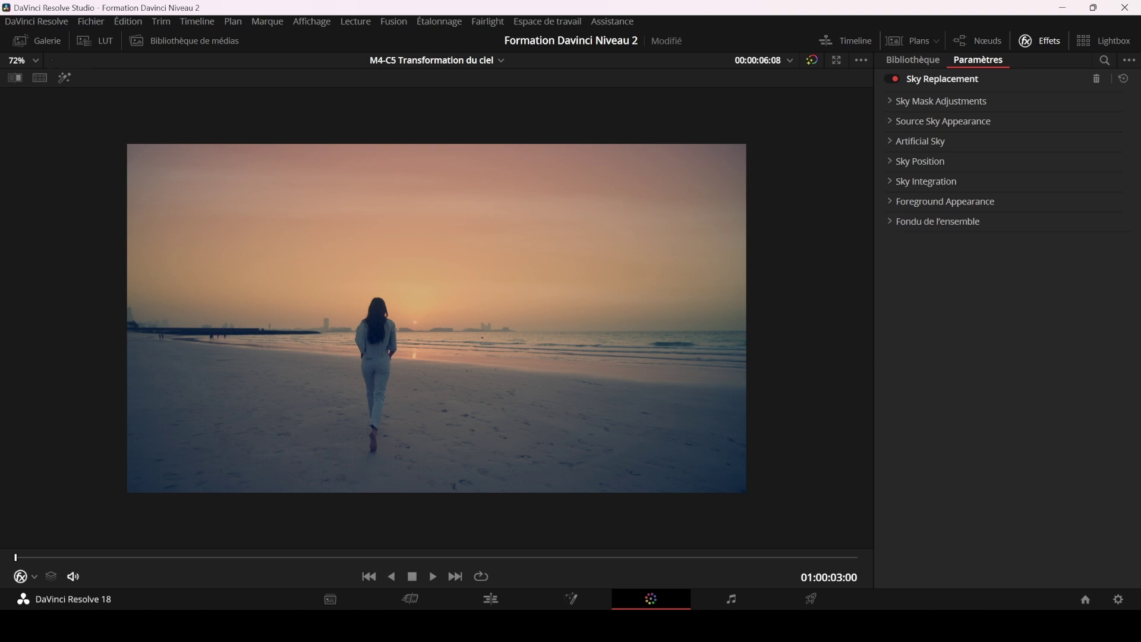
{"action": "left_click", "coordinate": [937, 221]}
{"action": "mouse_move", "coordinate": [1043, 239]}
{"action": "left_mouse_down"}
{"action": "mouse_move", "coordinate": [986, 239]}
{"action": "mouse_move", "coordinate": [1040, 239]}
{"action": "left_mouse_up"}
Show the node graph, compare the shot with the Sky Replacement effect off and on, and hide the graph again.
{"action": "left_click", "coordinate": [978, 40]}
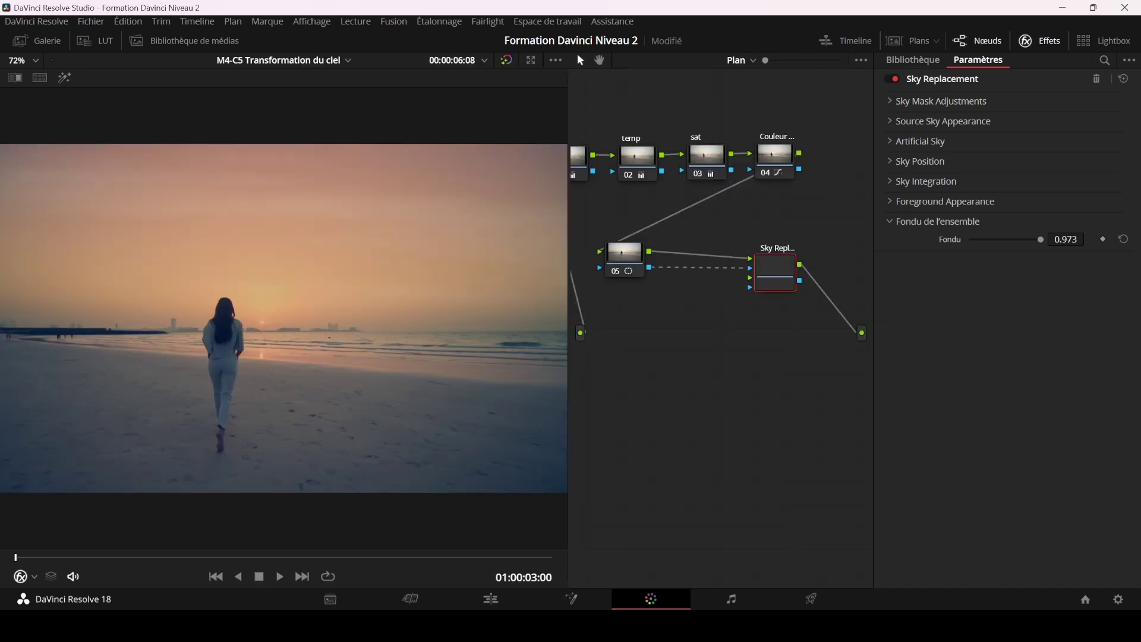
{"action": "left_click", "coordinate": [895, 78]}
{"action": "left_click", "coordinate": [892, 79]}
{"action": "left_click", "coordinate": [892, 79]}
{"action": "left_click", "coordinate": [892, 79]}
{"action": "left_click", "coordinate": [977, 40]}
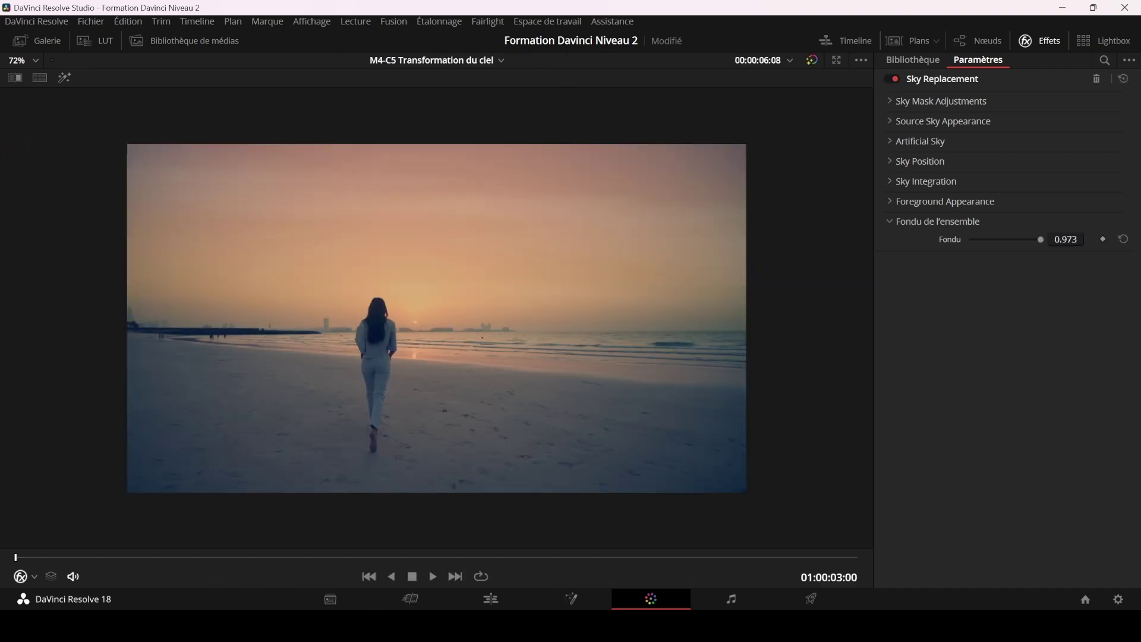
Disable and re-enable the Sky Replacement node twice to compare the shot, and save the project.
{"action": "key", "text": "ctrl+d"}
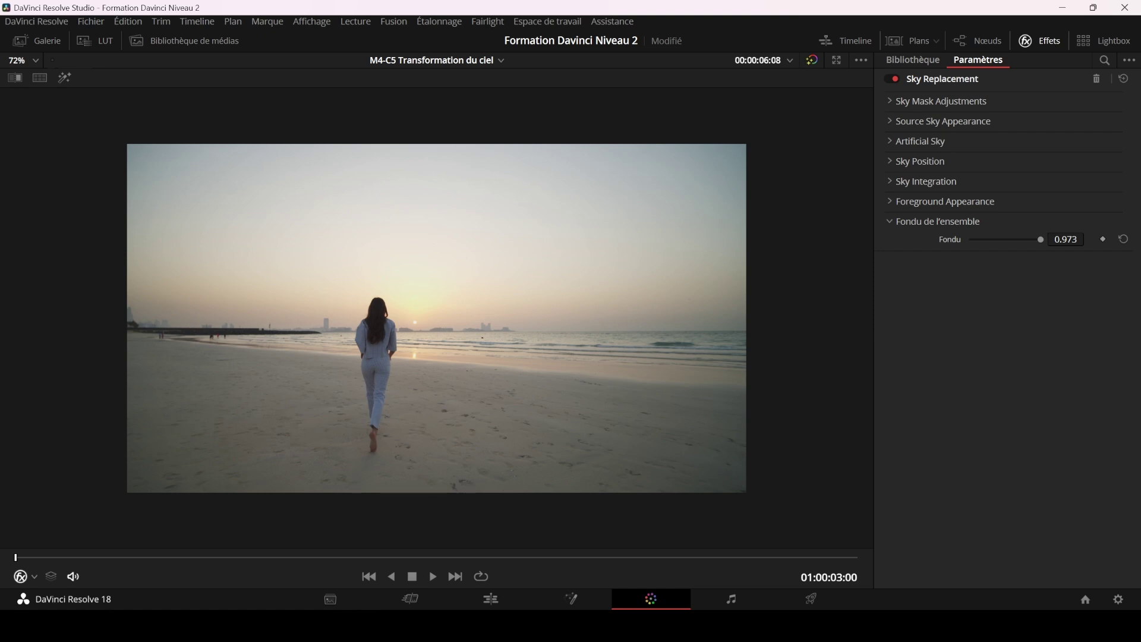
{"action": "key", "text": "ctrl+d"}
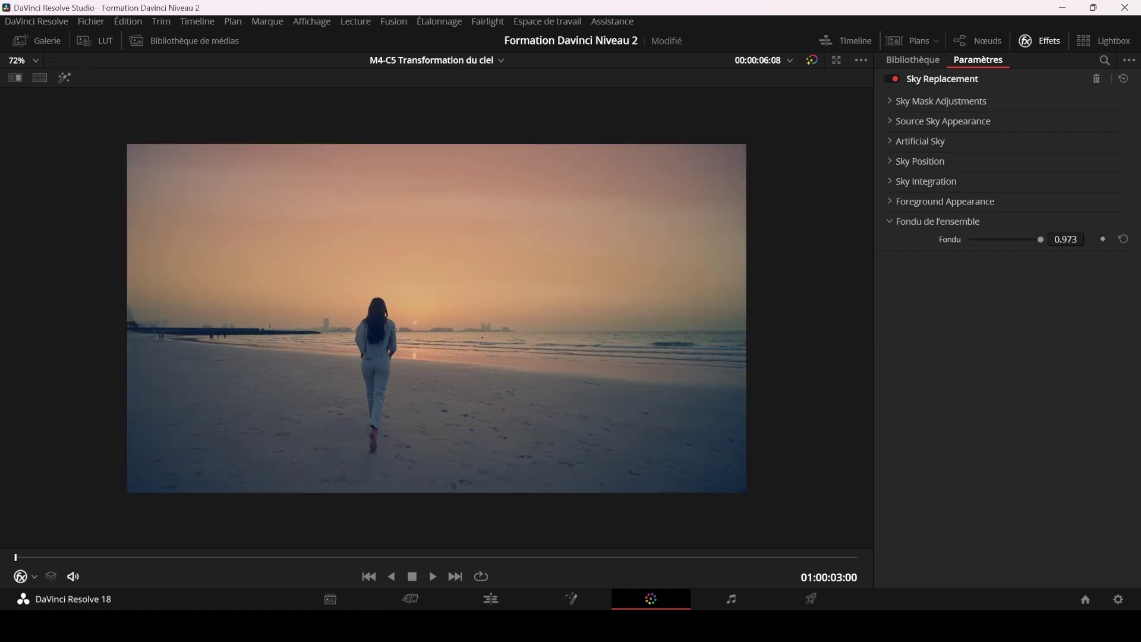
{"action": "key", "text": "ctrl+d"}
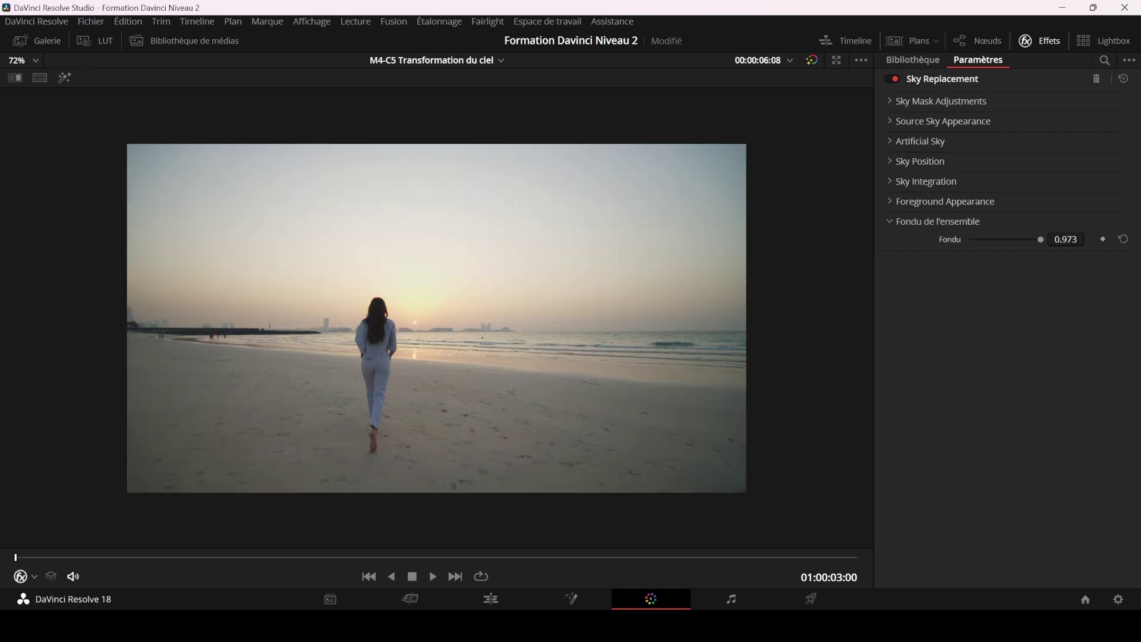
{"action": "key", "text": "ctrl+d"}
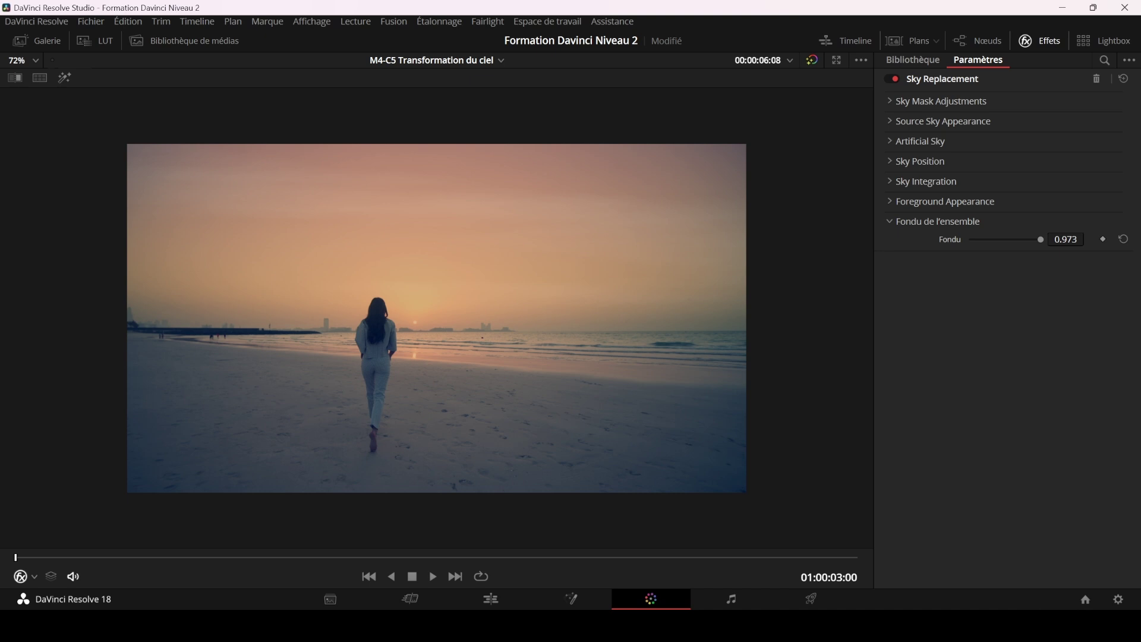
{"action": "key", "text": "ctrl+s"}
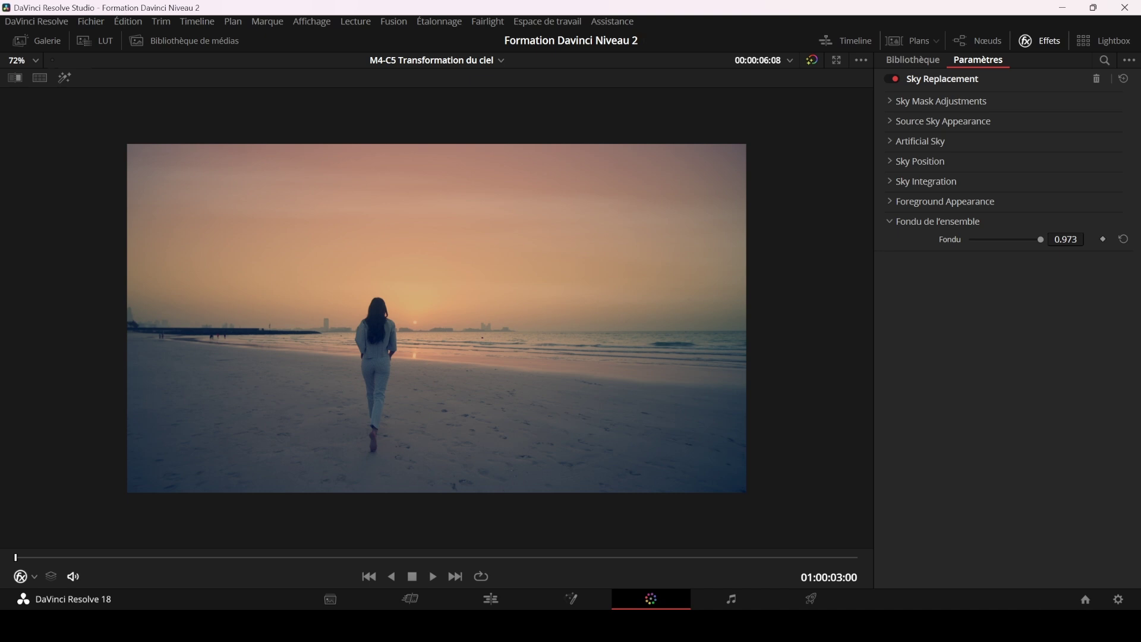